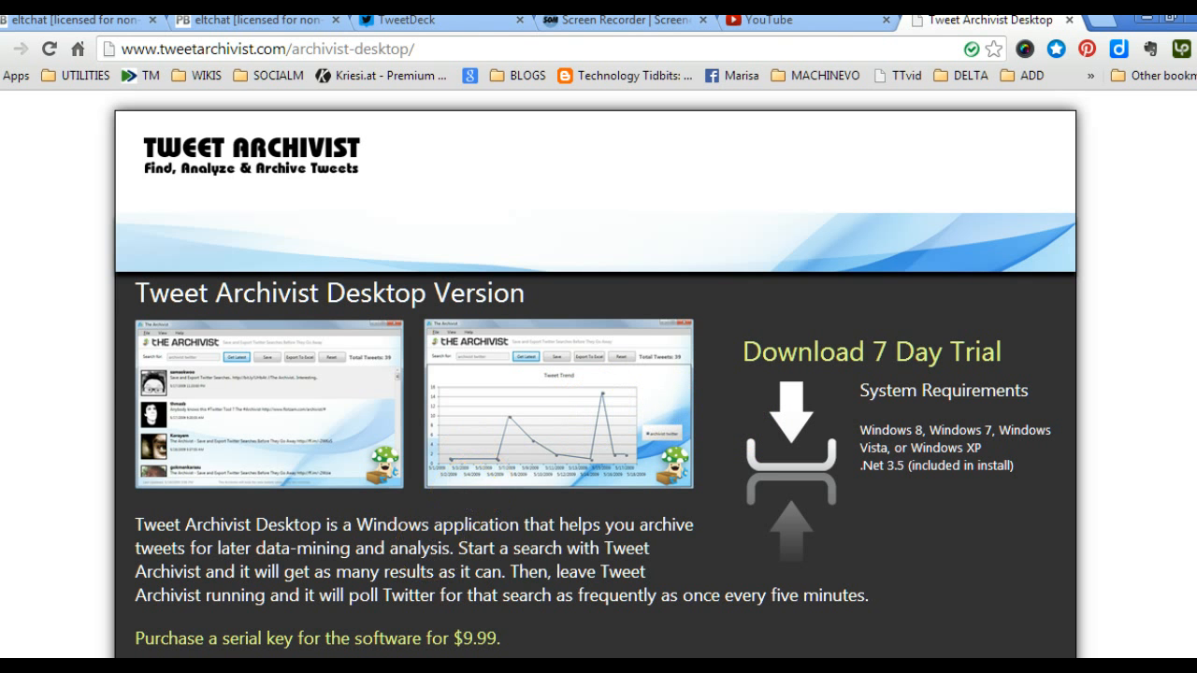
- Switch to Tweet Archivist Desktop and reset the current #ELTchat search without saving its results
key(alt+Tab)
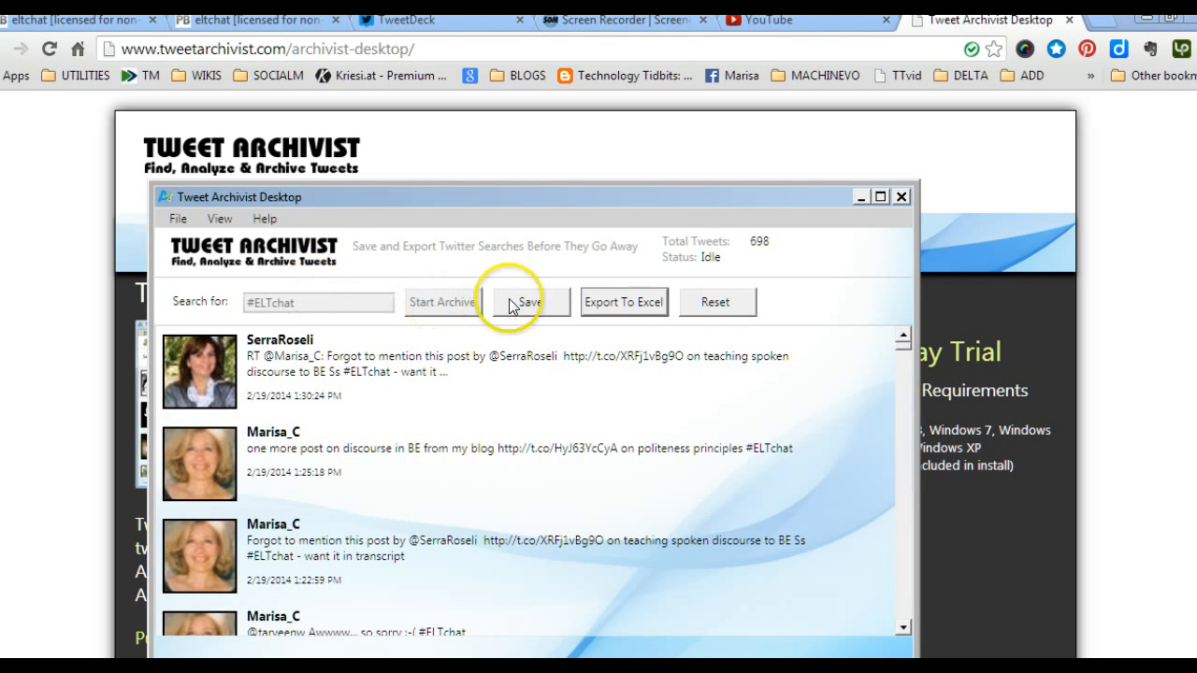
click(712, 302)
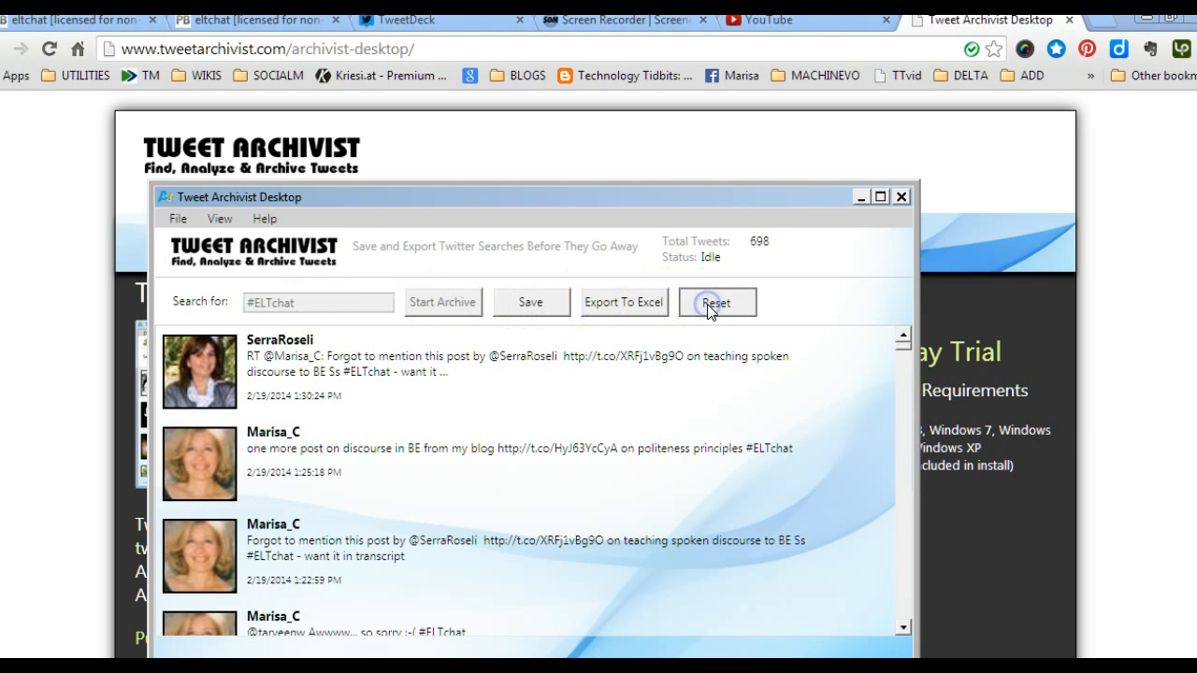
click(559, 449)
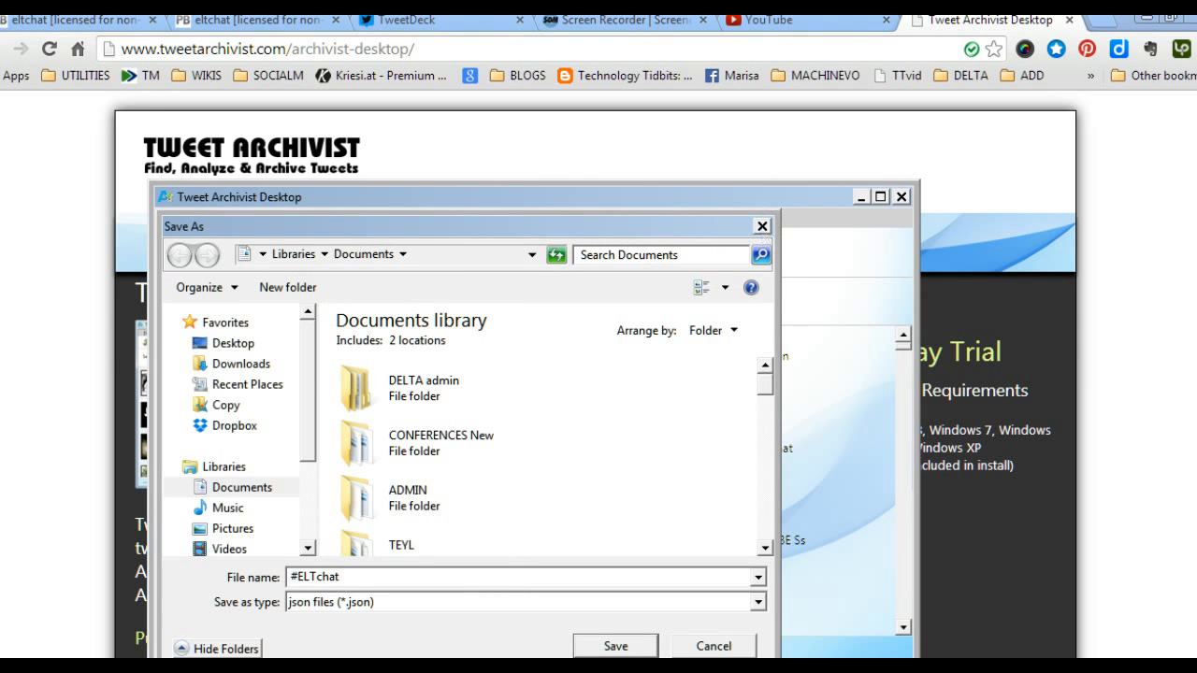
click(713, 646)
- Start a new archive of tweets matching #eltchat
click(364, 300)
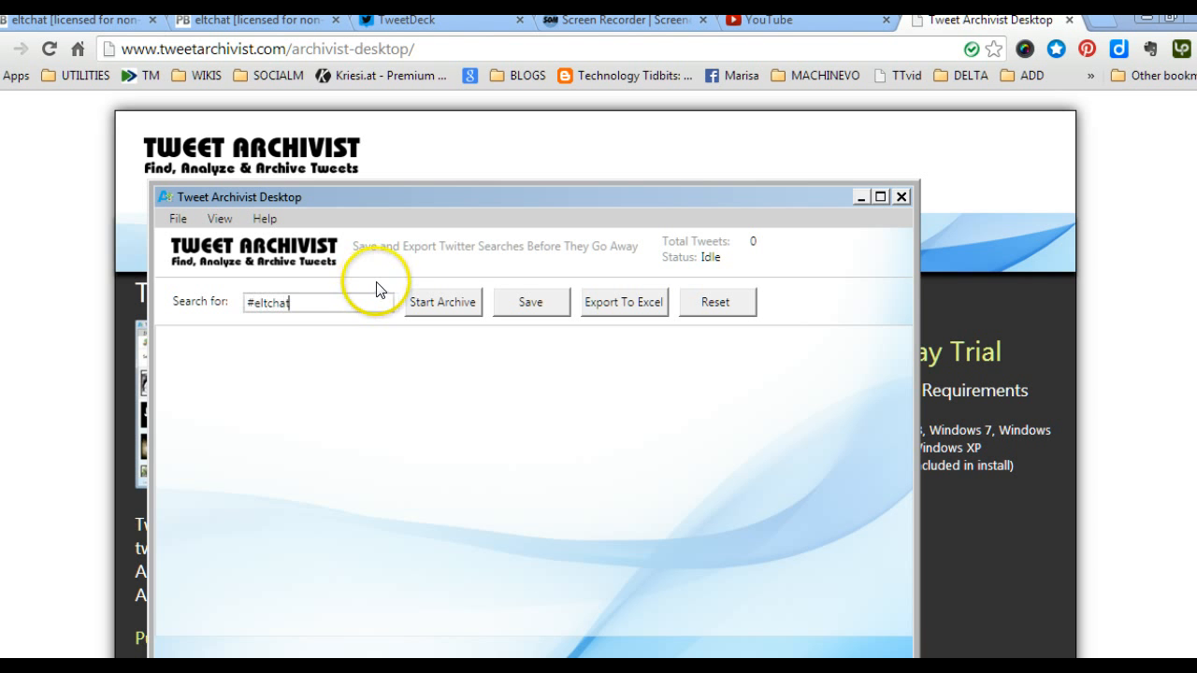
click(438, 302)
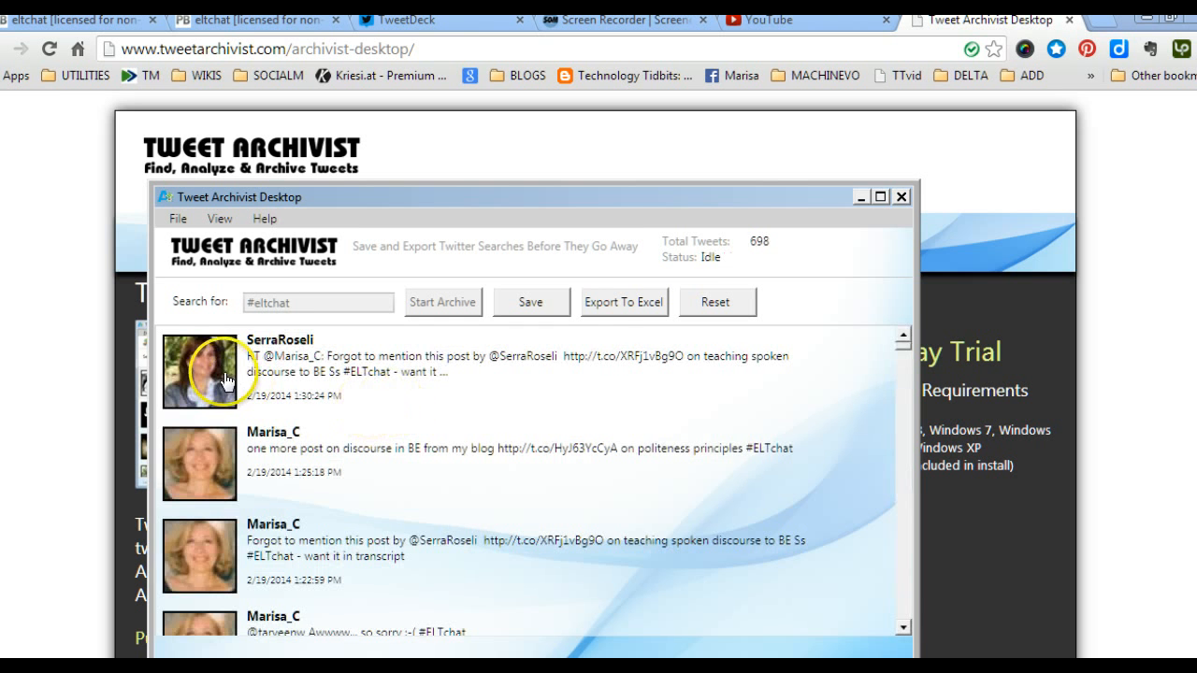
- Export the archived tweets as an Excel tab-delimited text file, replacing the existing #ELTchat file in the Documents library
click(623, 307)
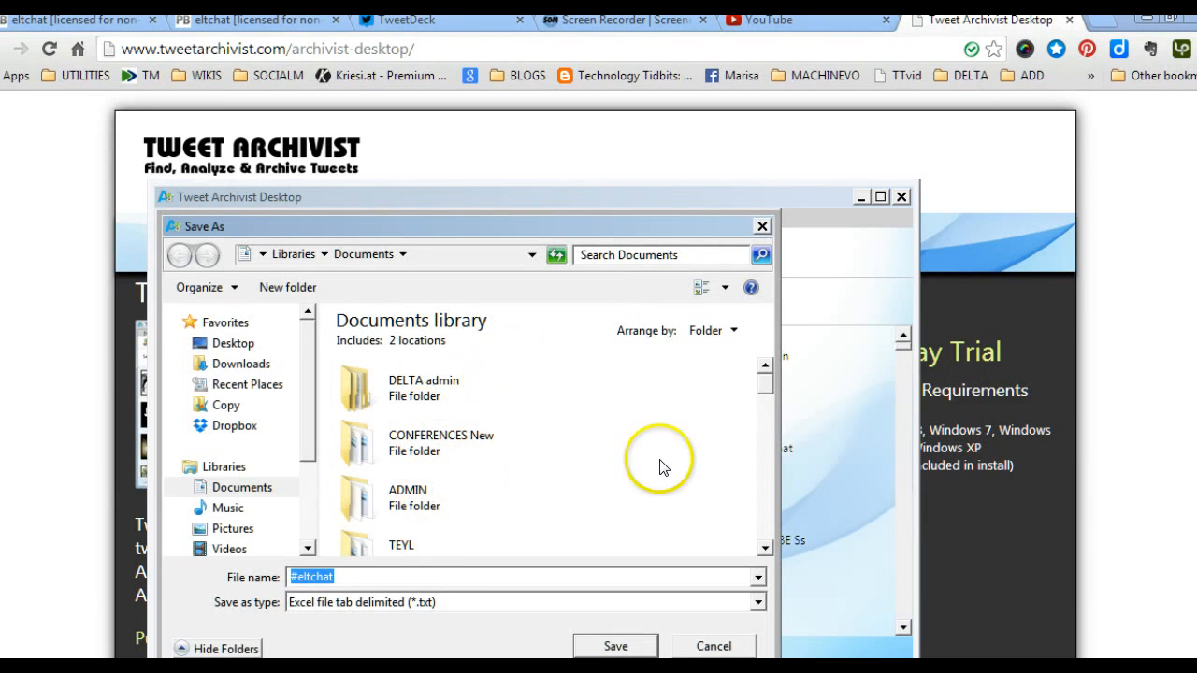
drag(765, 384, 763, 540)
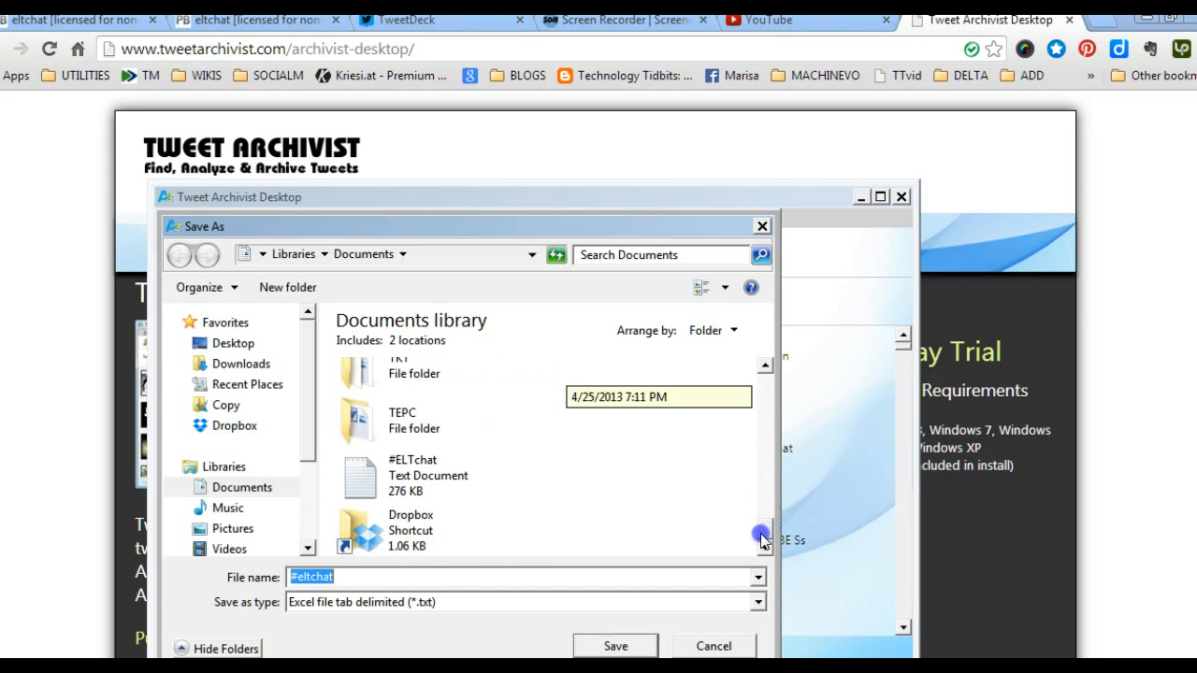
click(362, 486)
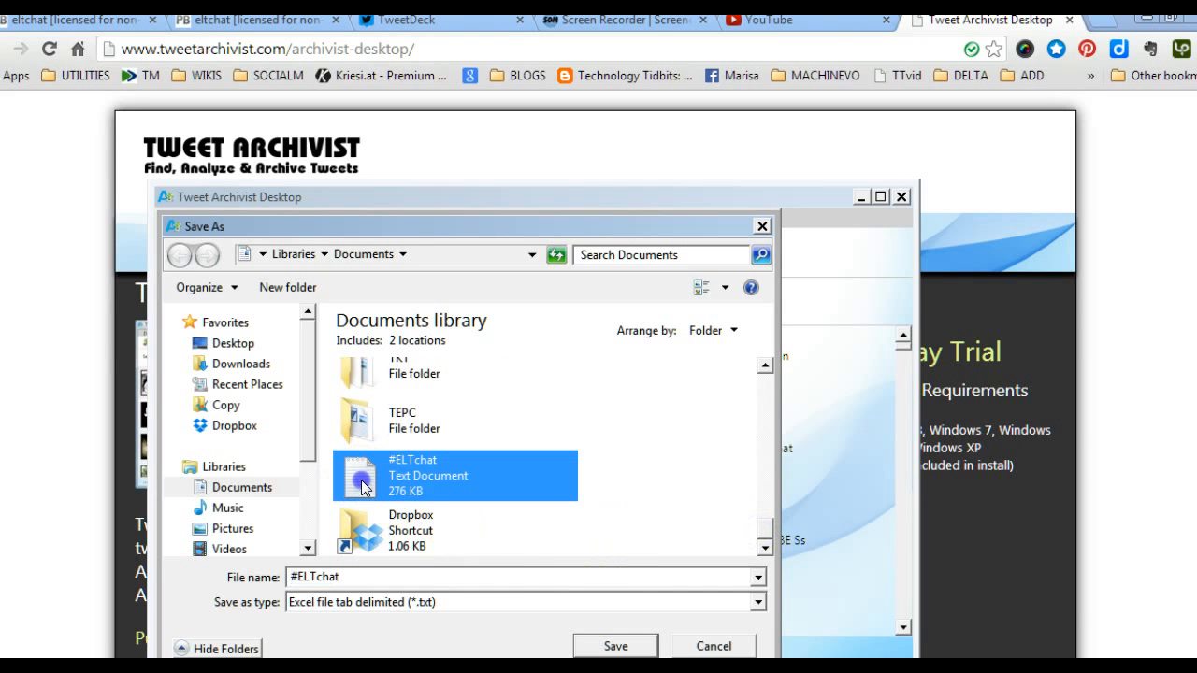
click(617, 643)
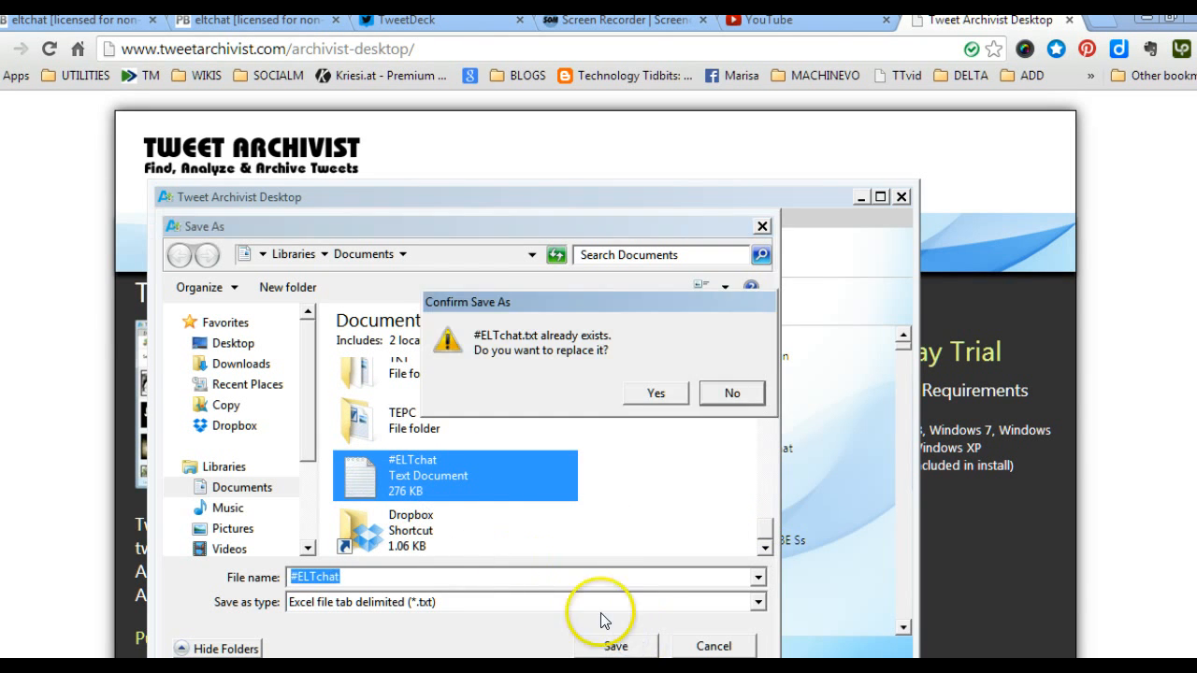
click(654, 393)
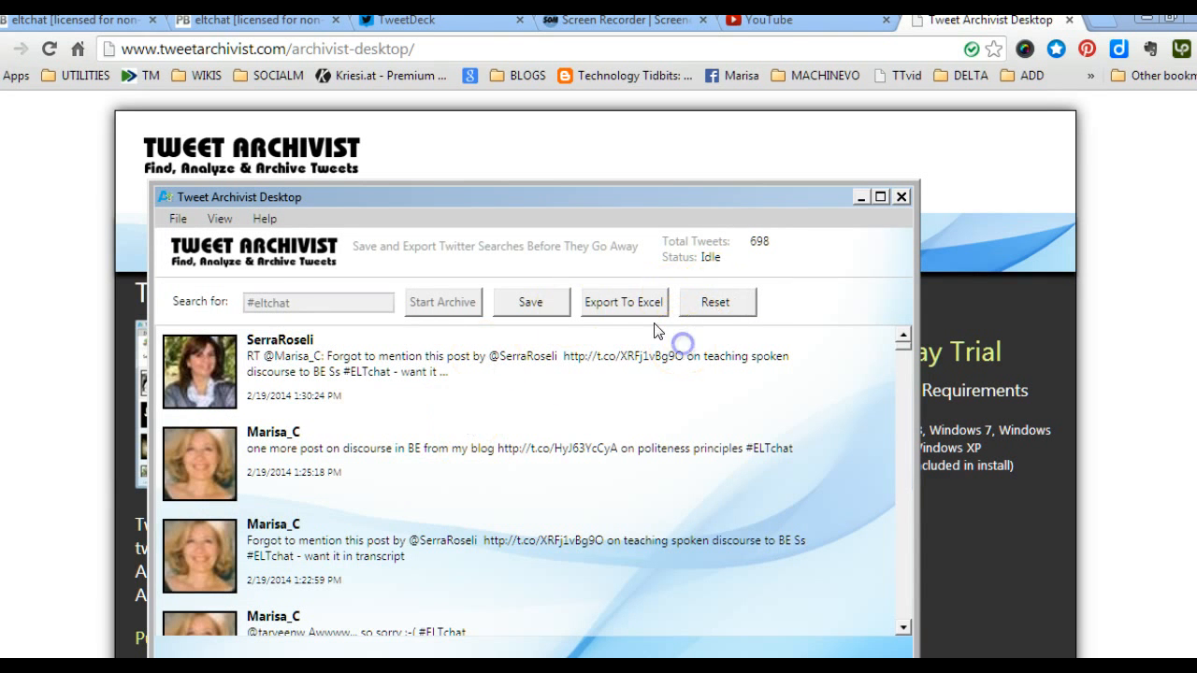
- Look through the archived tweets down to the oldest one and close Tweet Archivist Desktop without saving the results
click(682, 344)
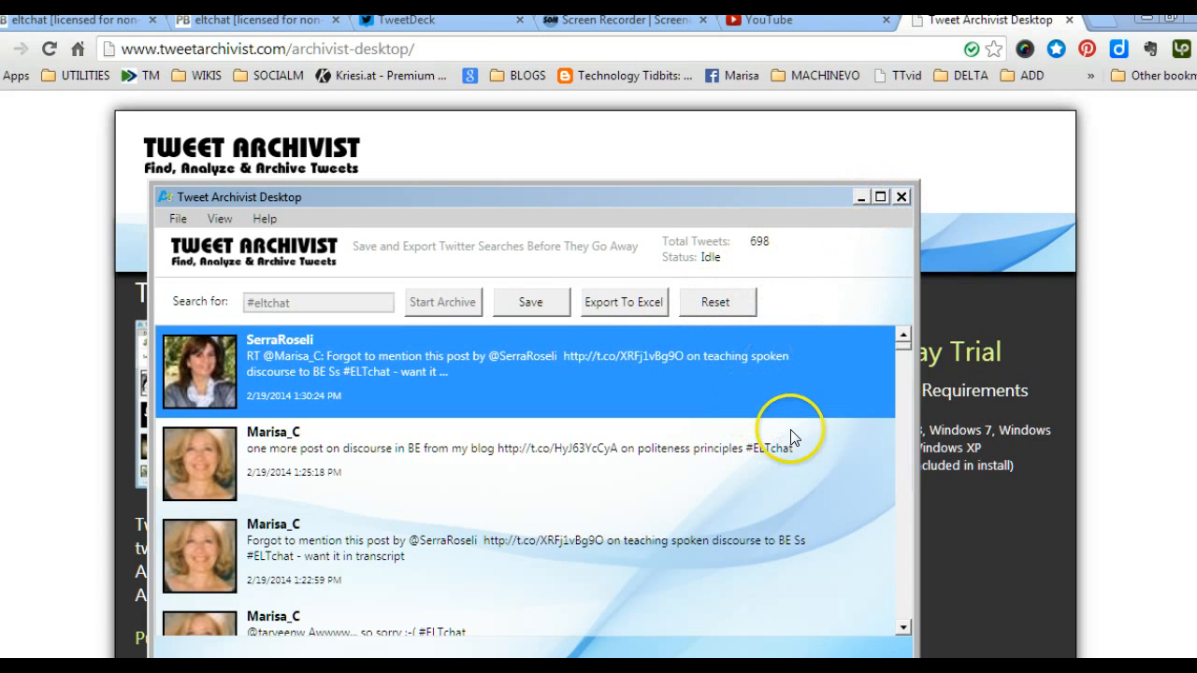
click(903, 379)
click(903, 379)
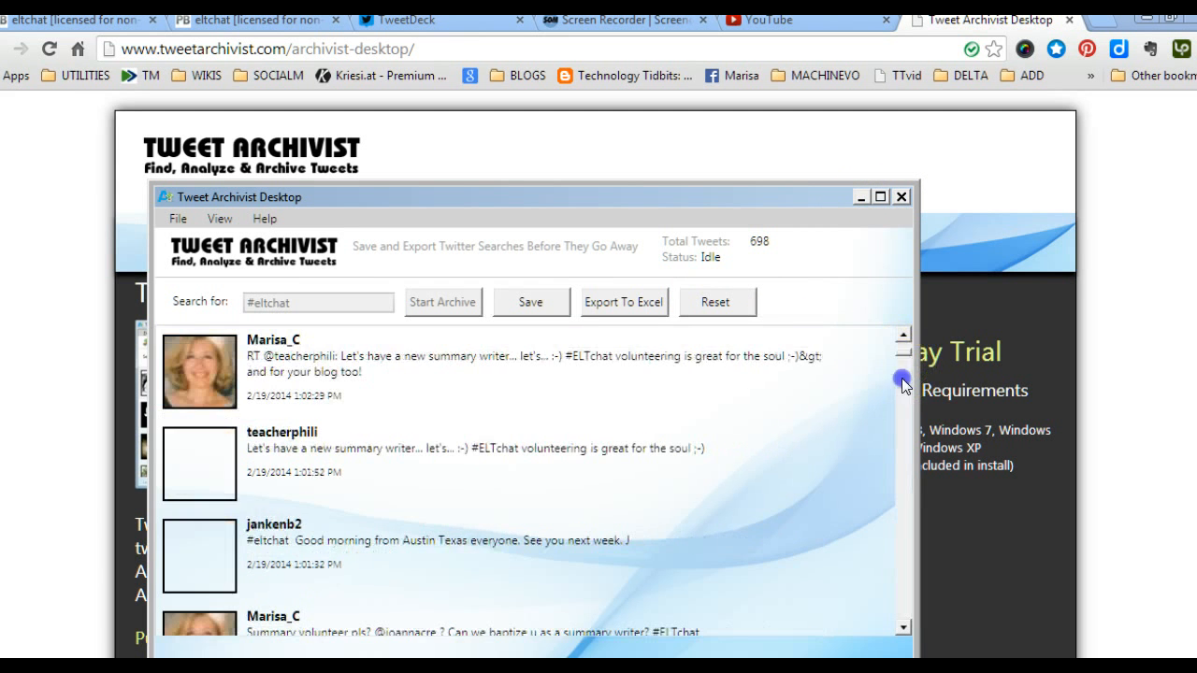
click(908, 450)
drag(909, 450, 906, 617)
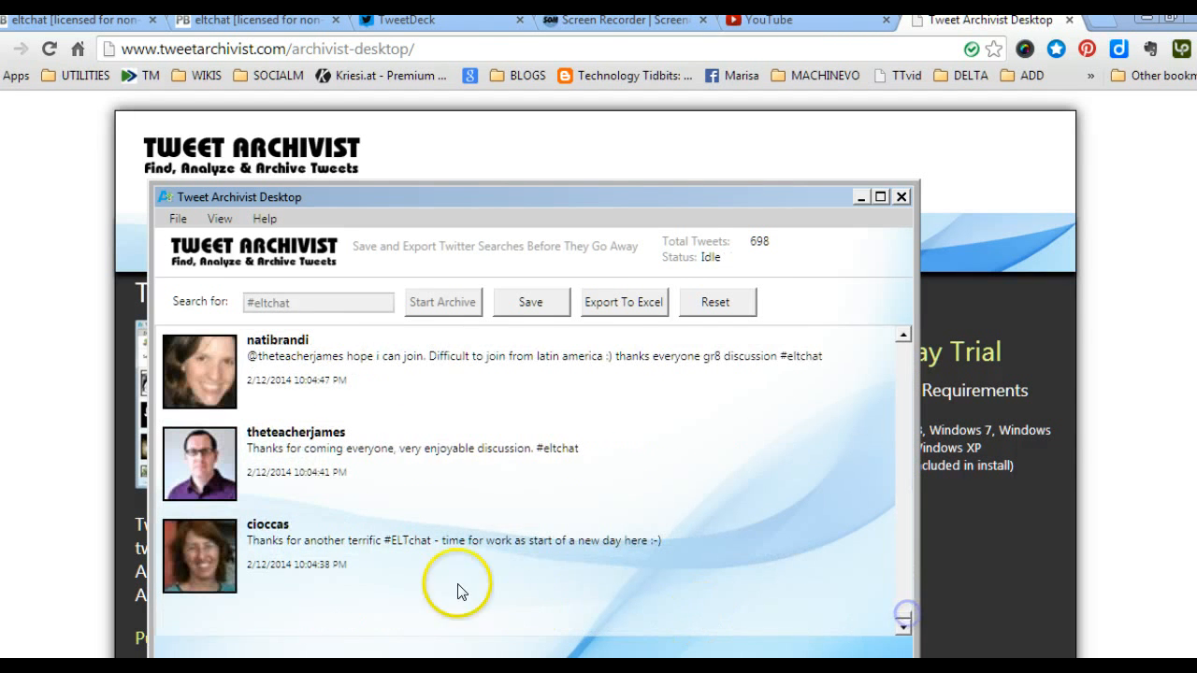
click(902, 196)
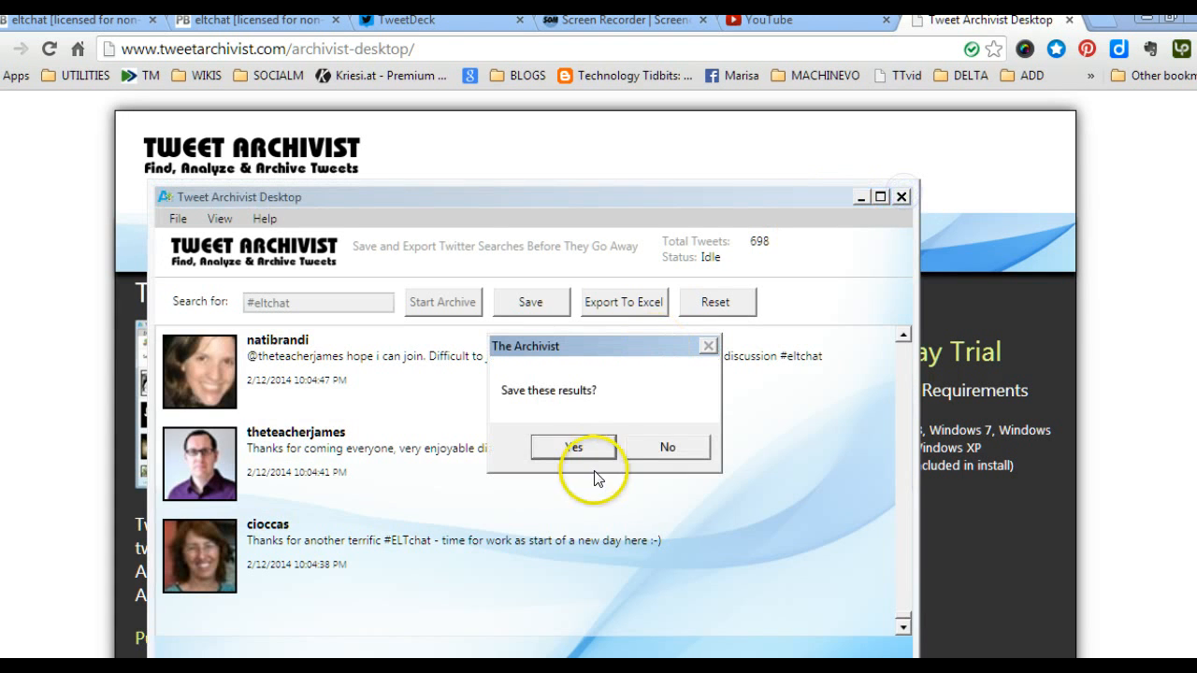
click(651, 453)
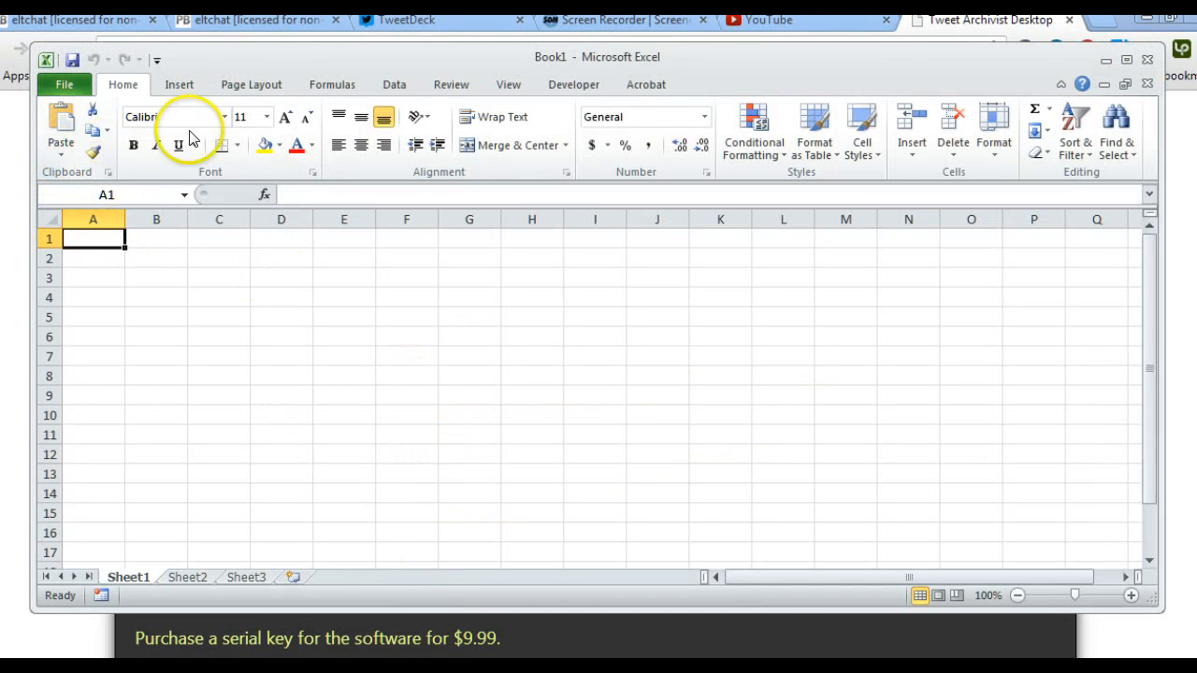
- In the blank Excel workbook, start importing the #ELTchat text file from the Documents library as external data
click(181, 85)
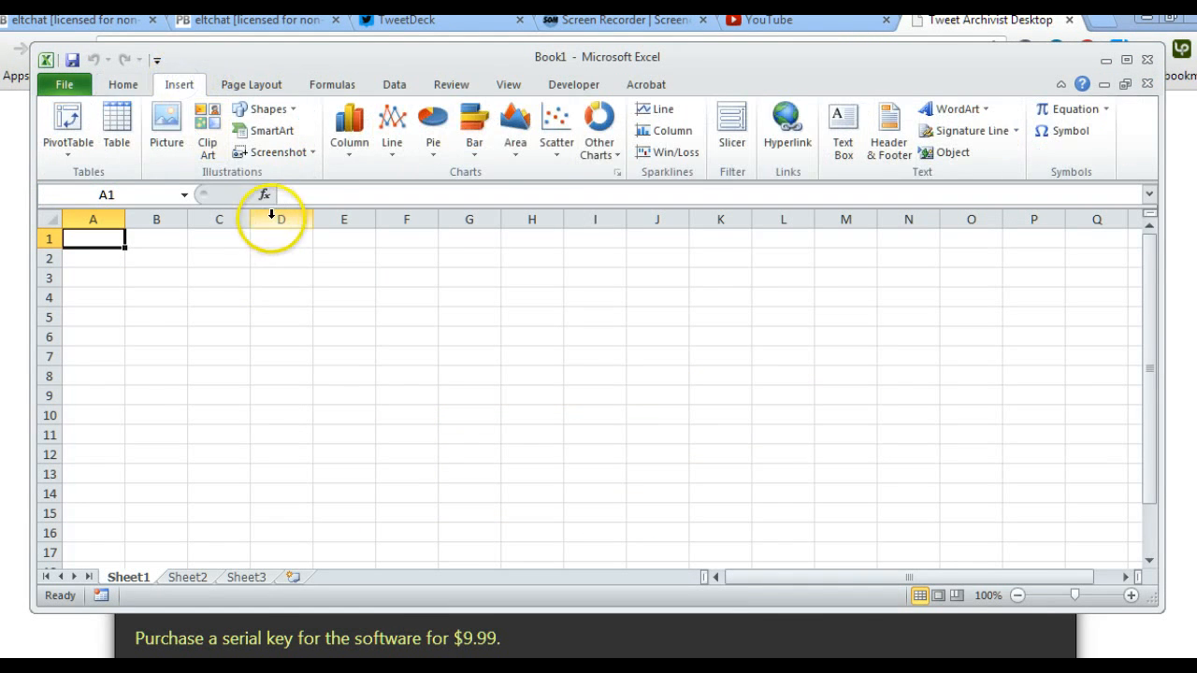
click(393, 84)
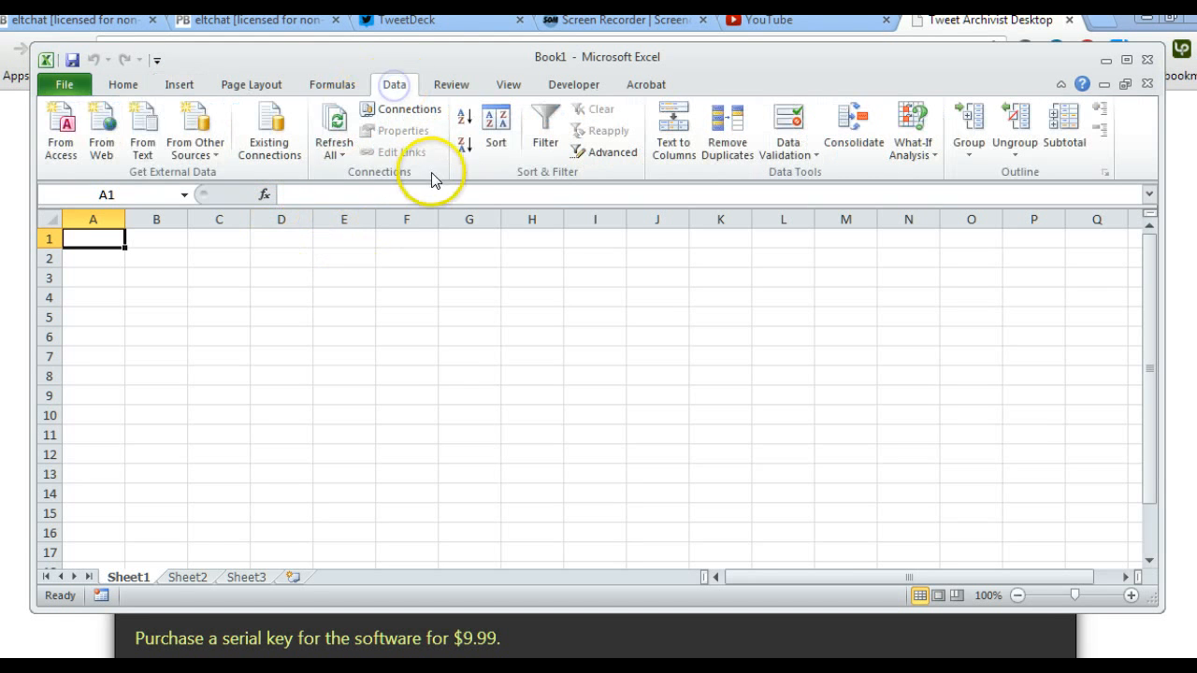
click(142, 140)
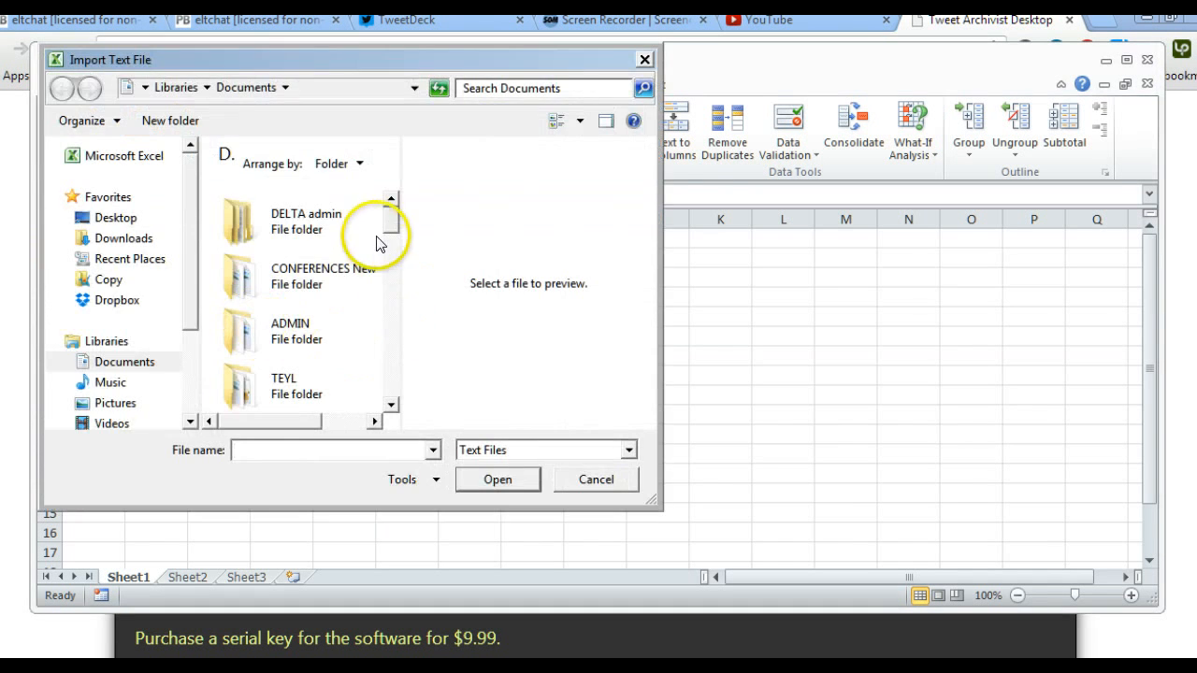
drag(387, 235, 390, 390)
click(299, 332)
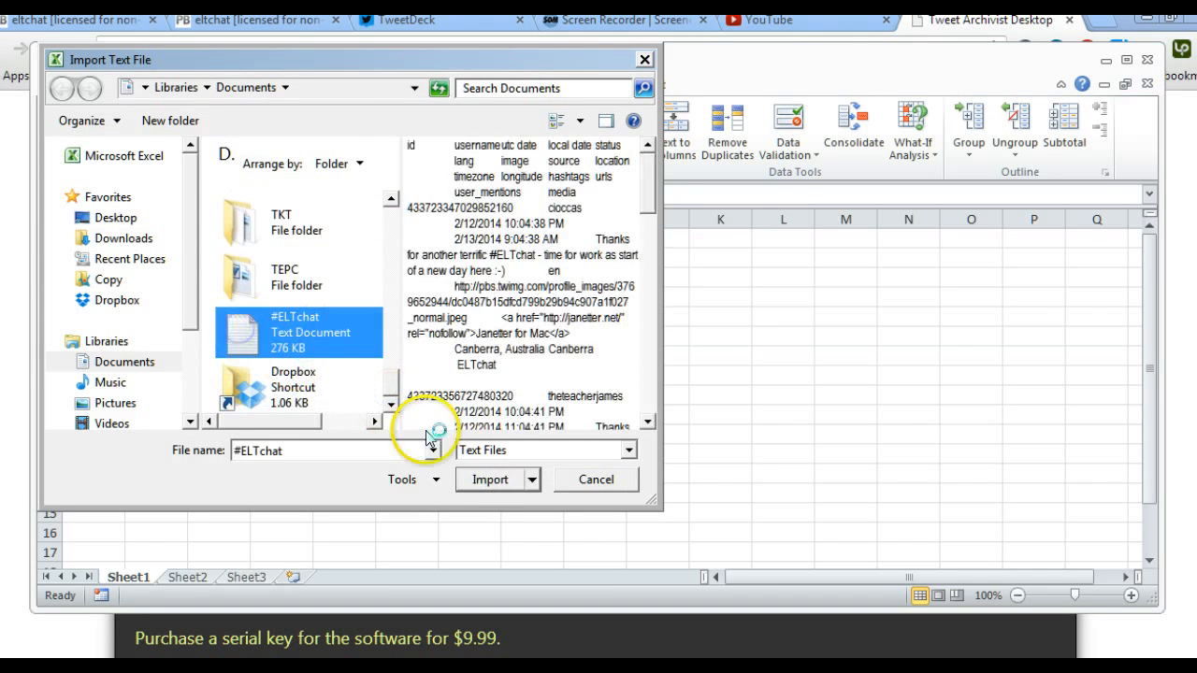
click(492, 479)
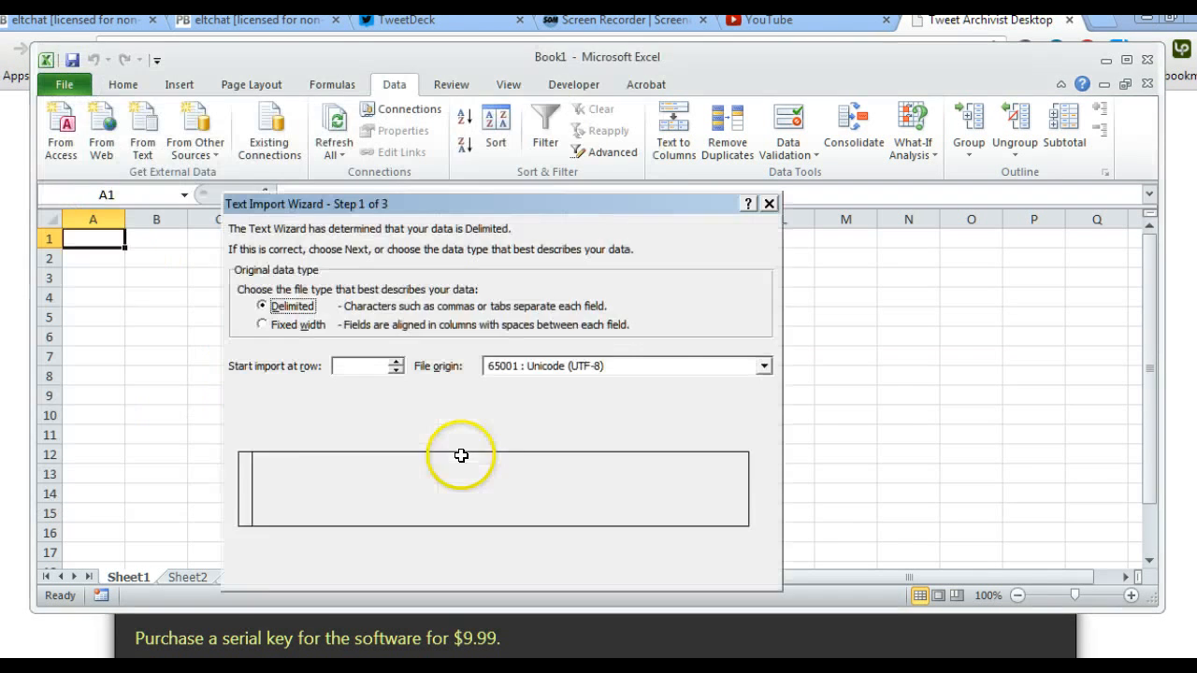
- Complete the text import as delimited data with General column format, placing it on Sheet1 from cell A1
click(648, 570)
click(645, 570)
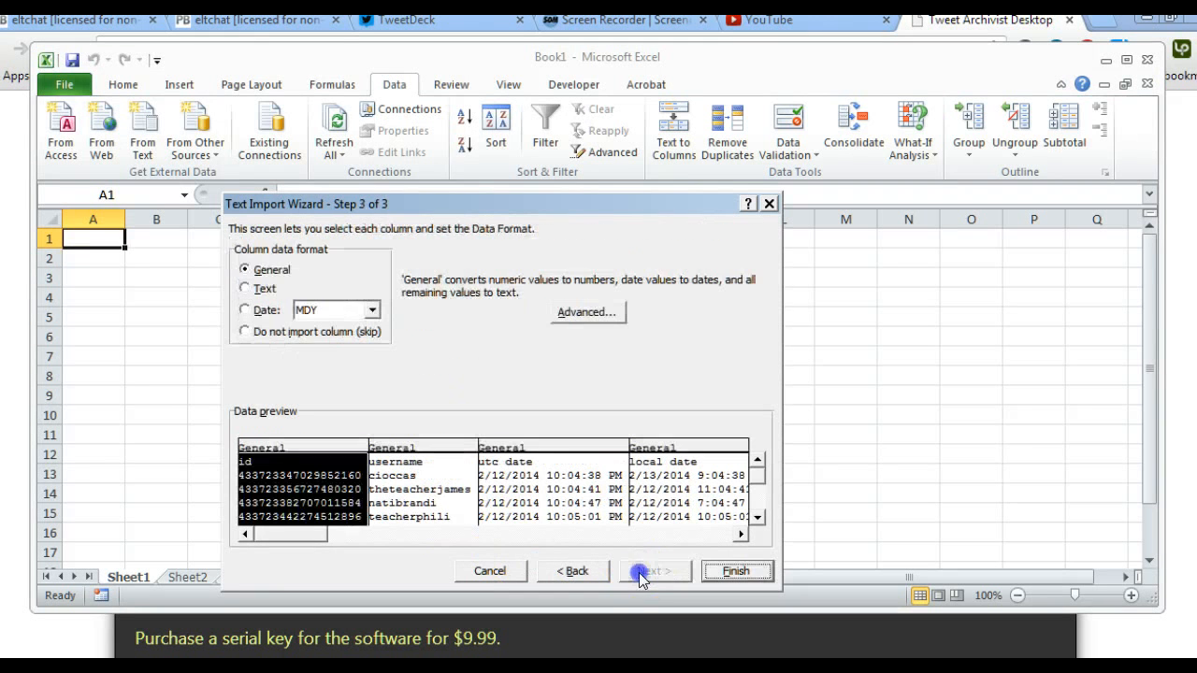
click(735, 571)
click(488, 440)
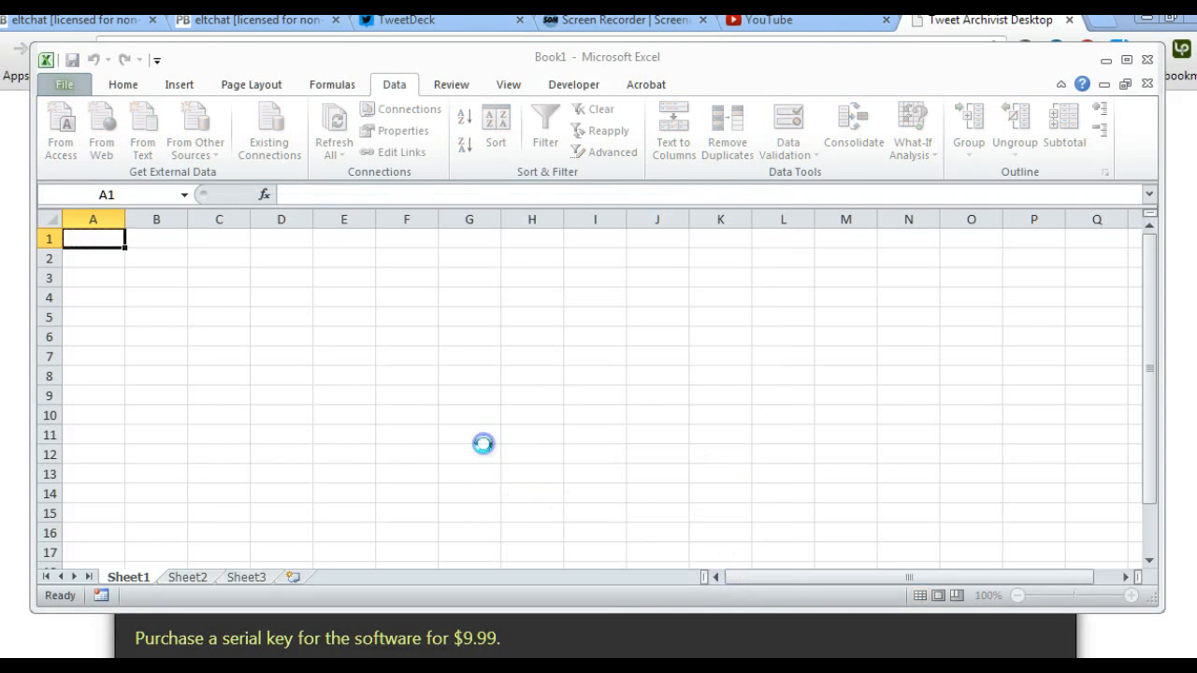
- Delete the id column from the imported tweet data
click(103, 218)
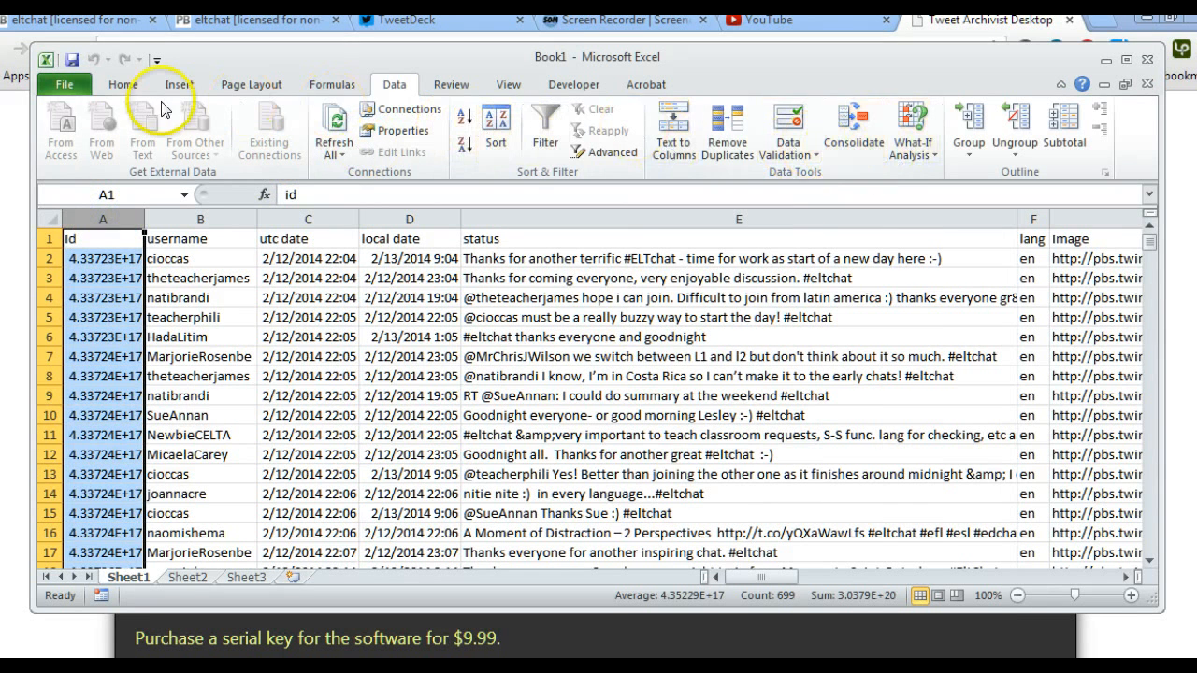
click(122, 86)
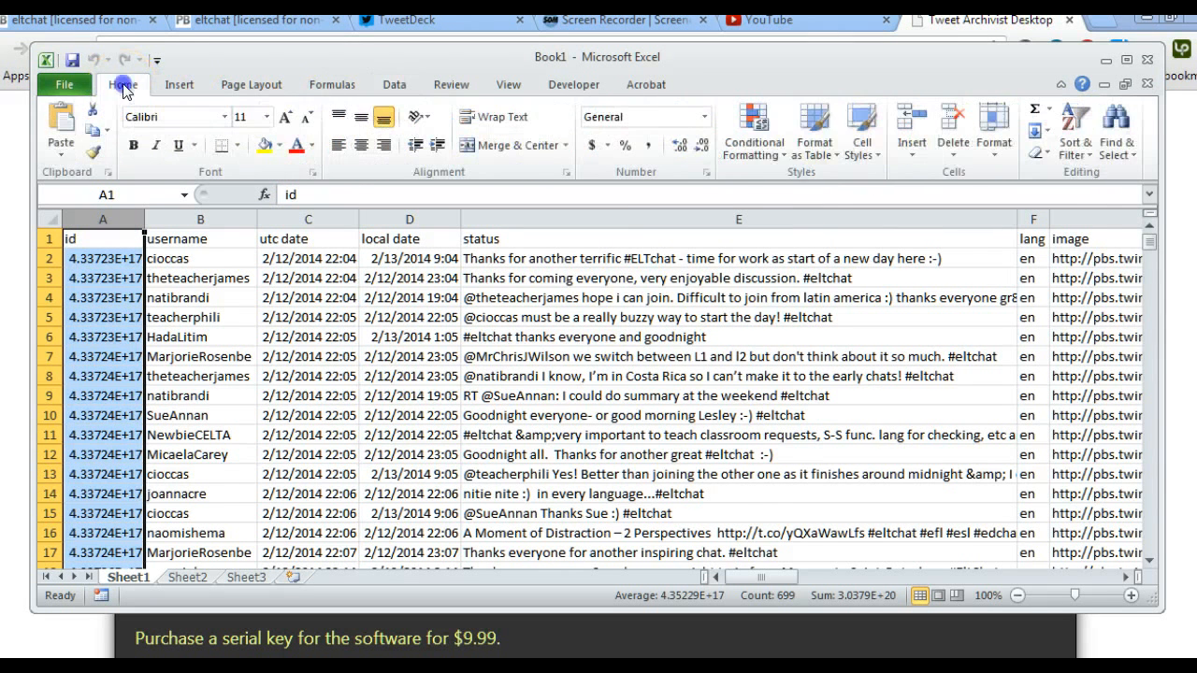
click(951, 157)
click(953, 222)
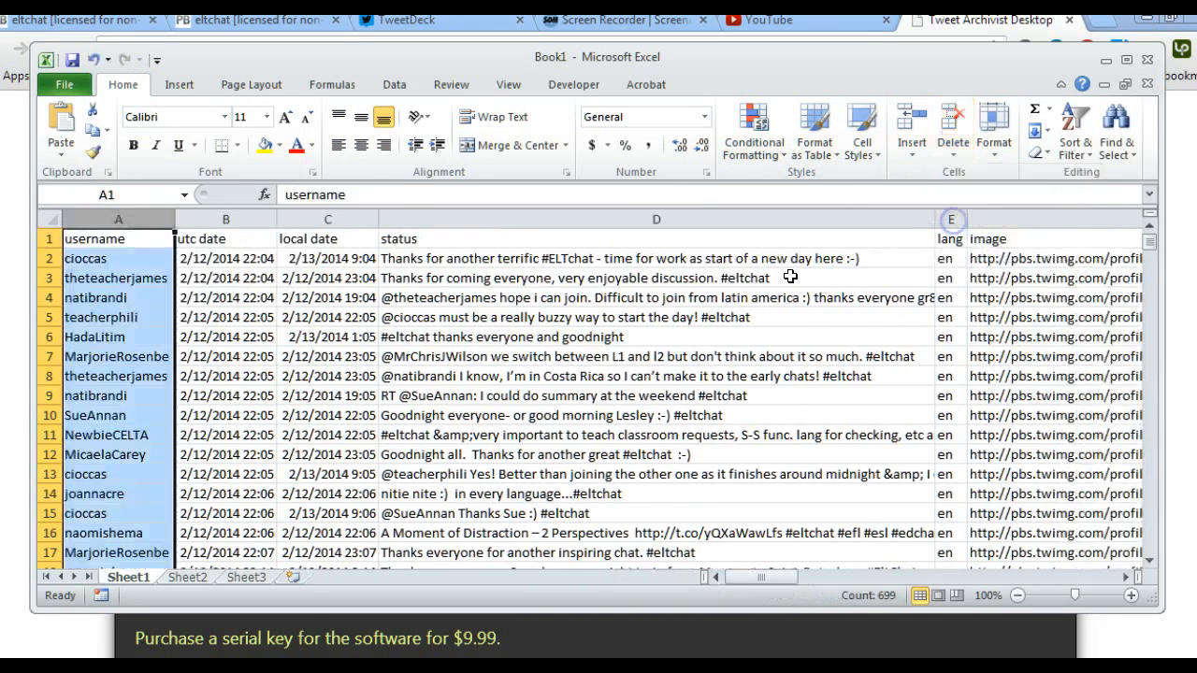
- Delete the local date column, keeping the utc date column
click(199, 215)
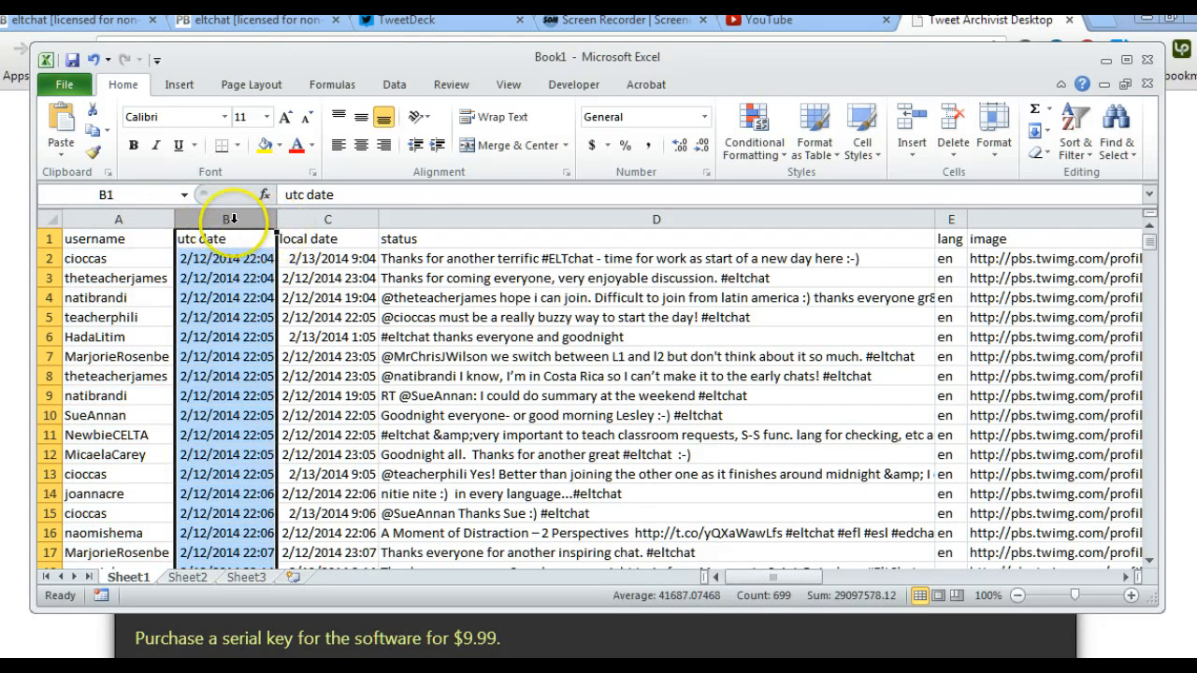
click(297, 217)
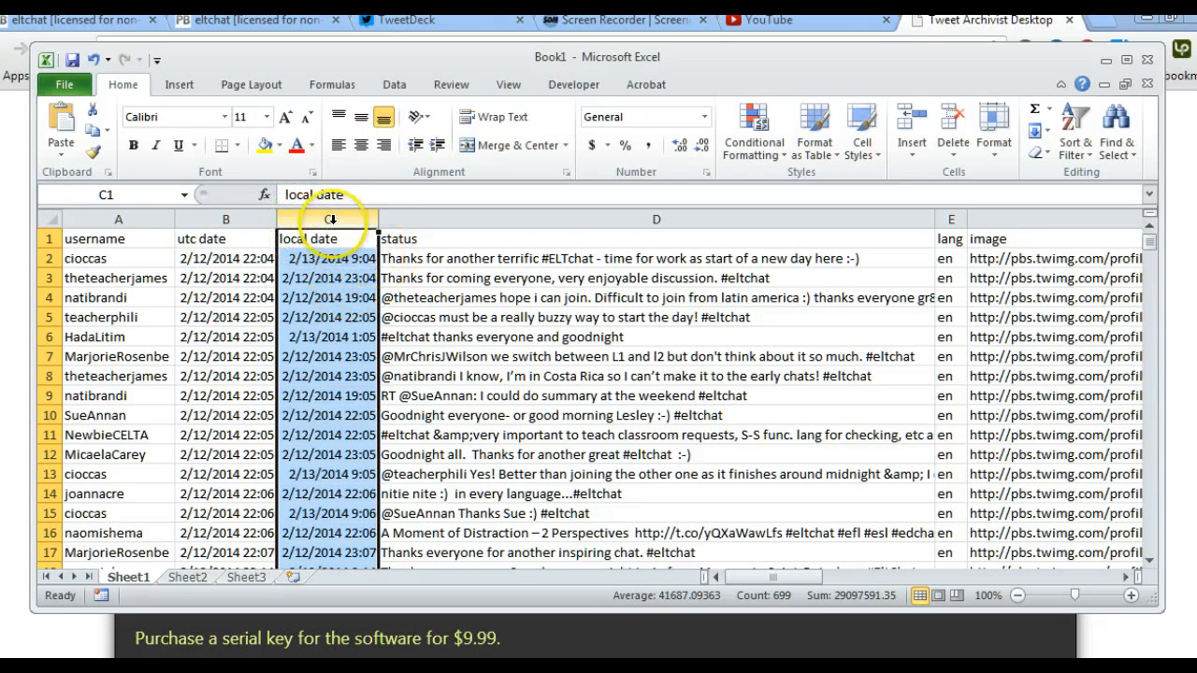
click(954, 149)
click(967, 215)
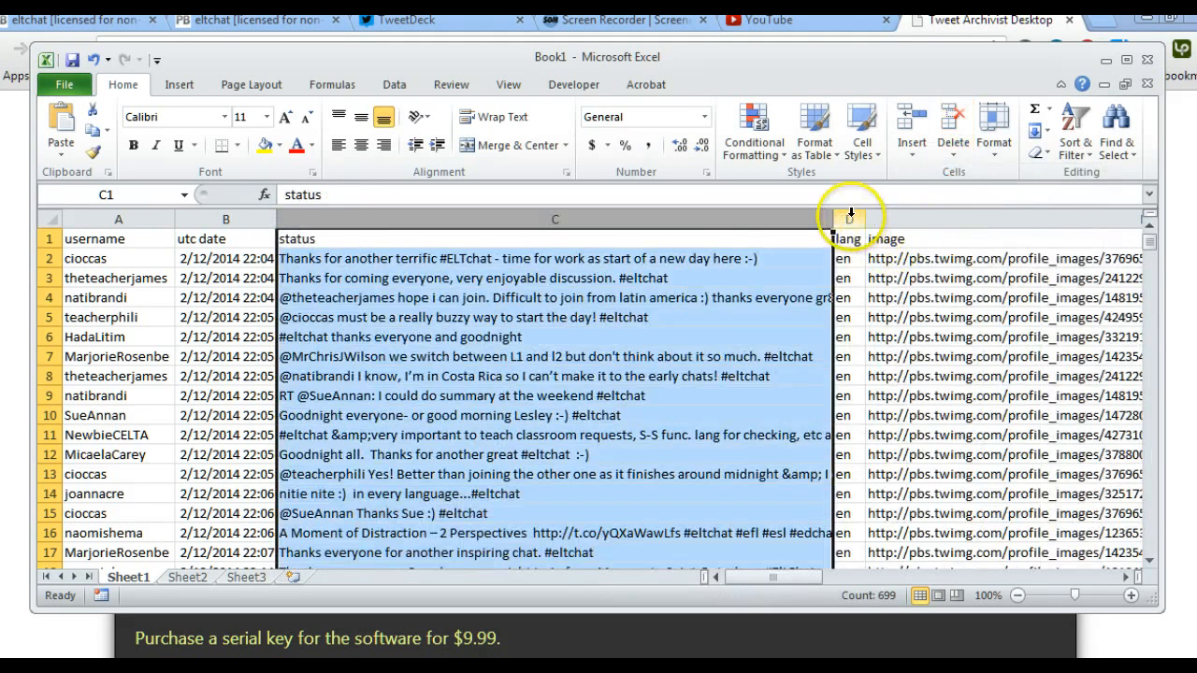
- Delete all columns after status, from lang in column D through column P
drag(850, 214, 1070, 219)
drag(1143, 222, 1162, 227)
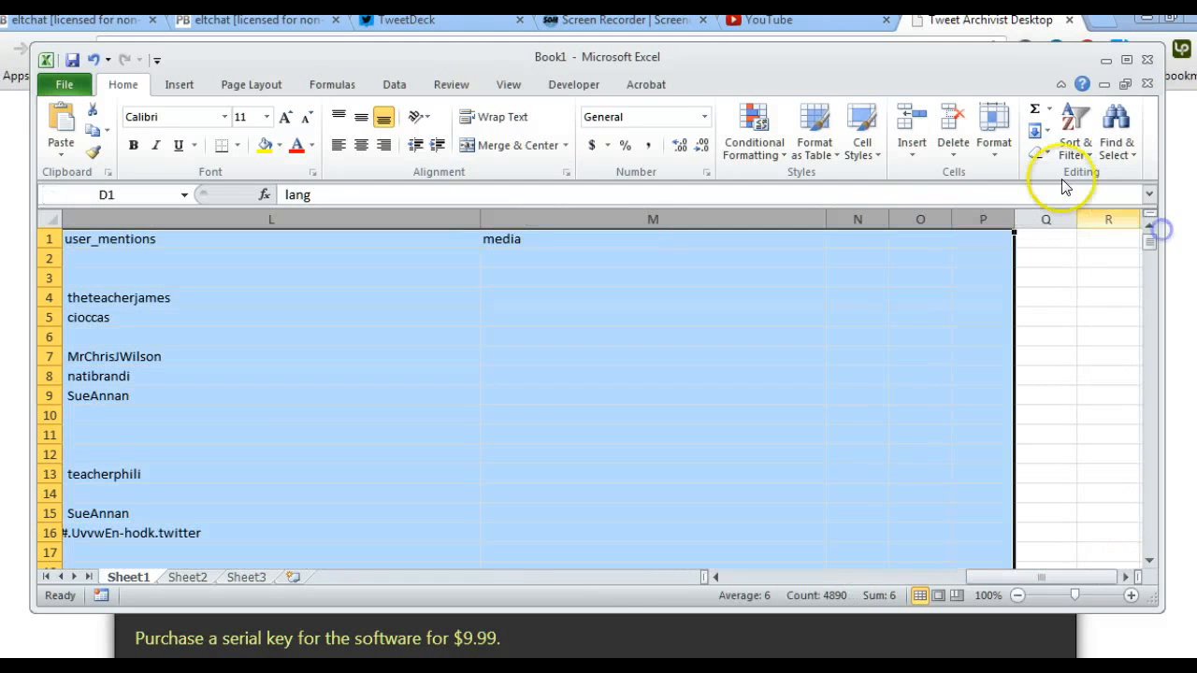
click(954, 150)
click(972, 221)
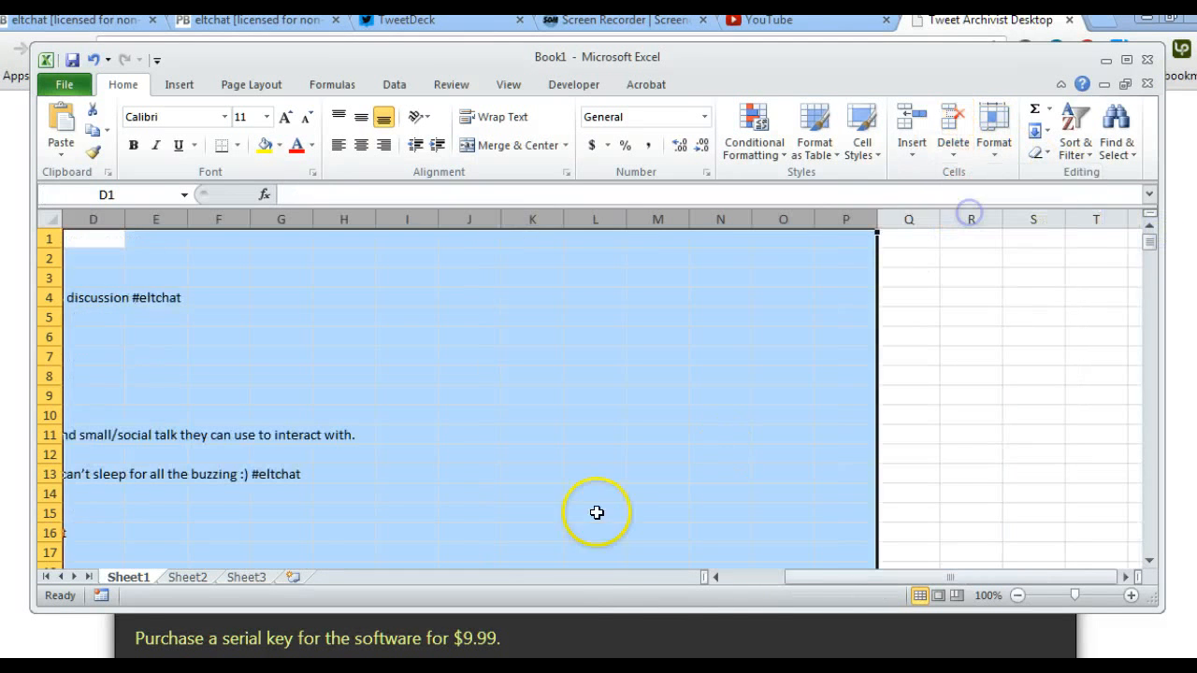
drag(820, 574, 628, 584)
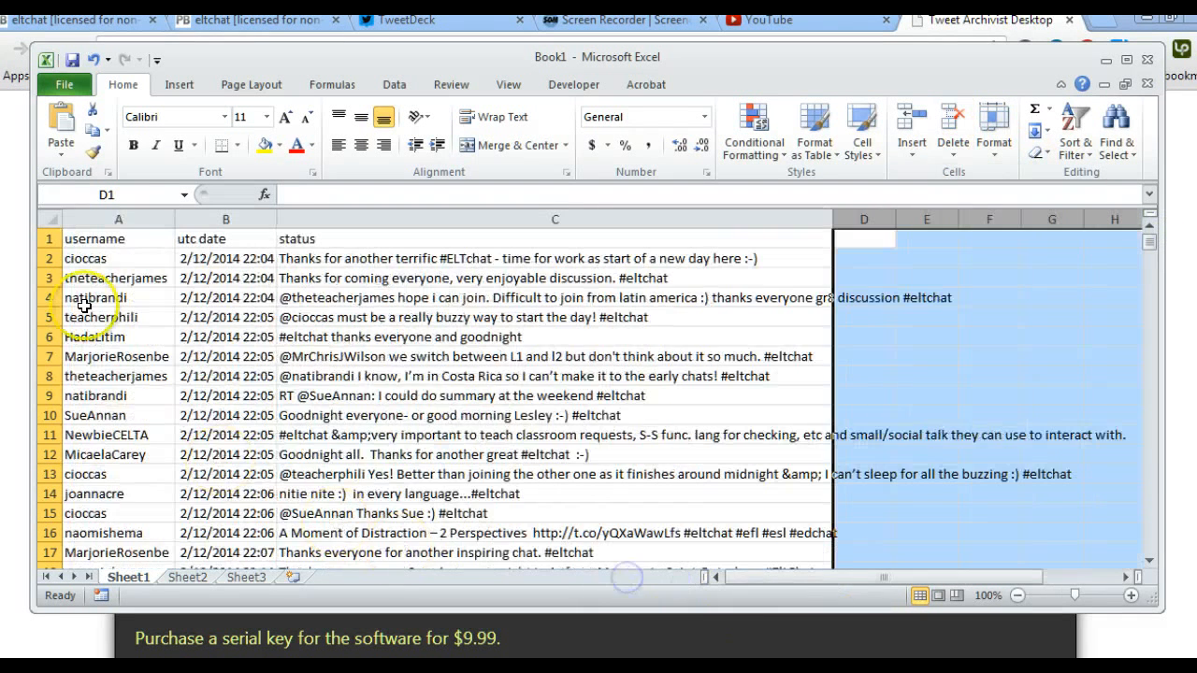
- Make the header row containing username, utc date and status bold, and check the remaining tweet rows
click(100, 220)
click(221, 220)
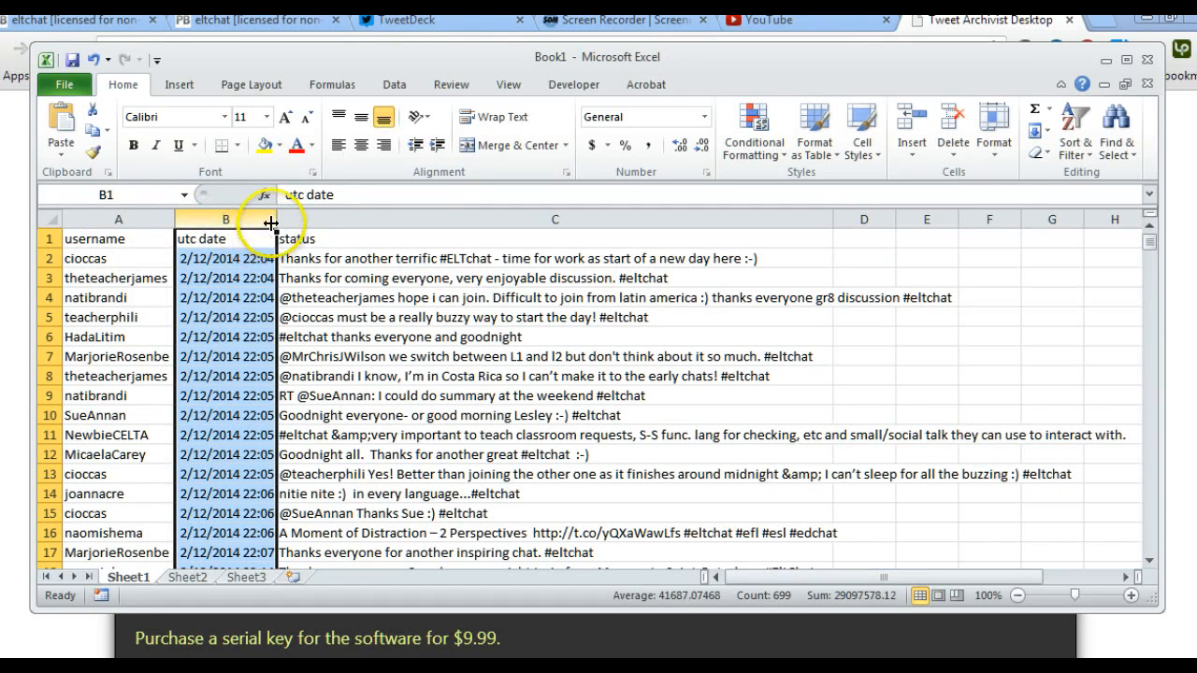
click(360, 220)
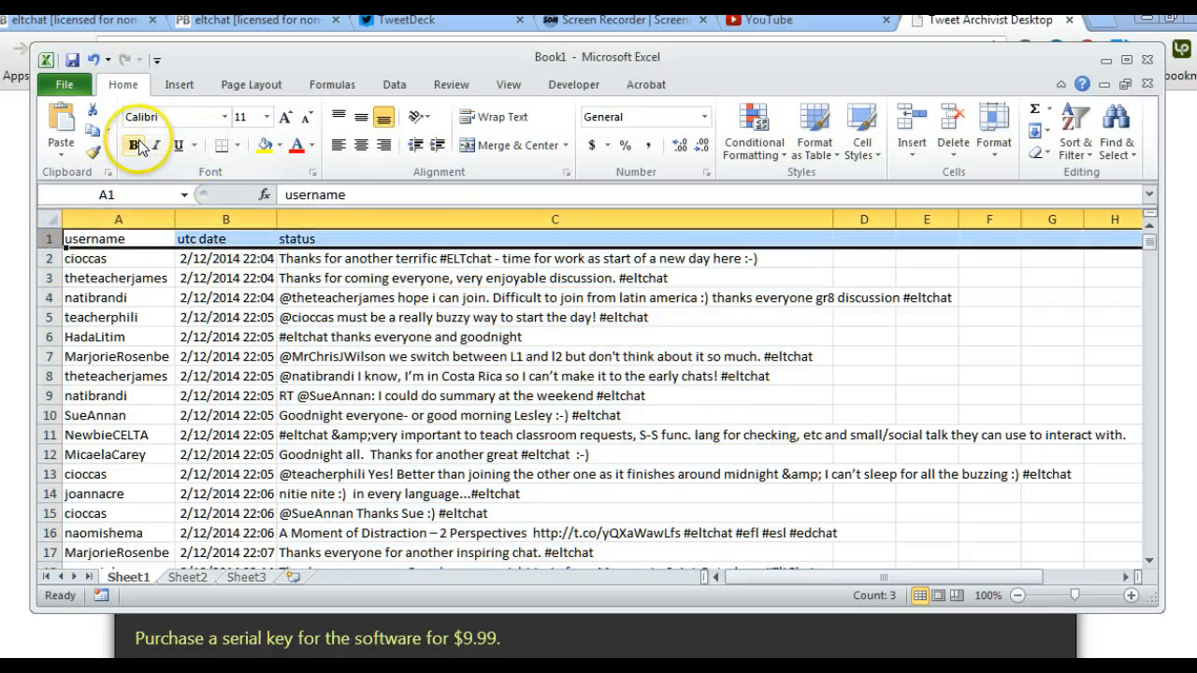
click(348, 399)
scroll(348, 398, down, 6)
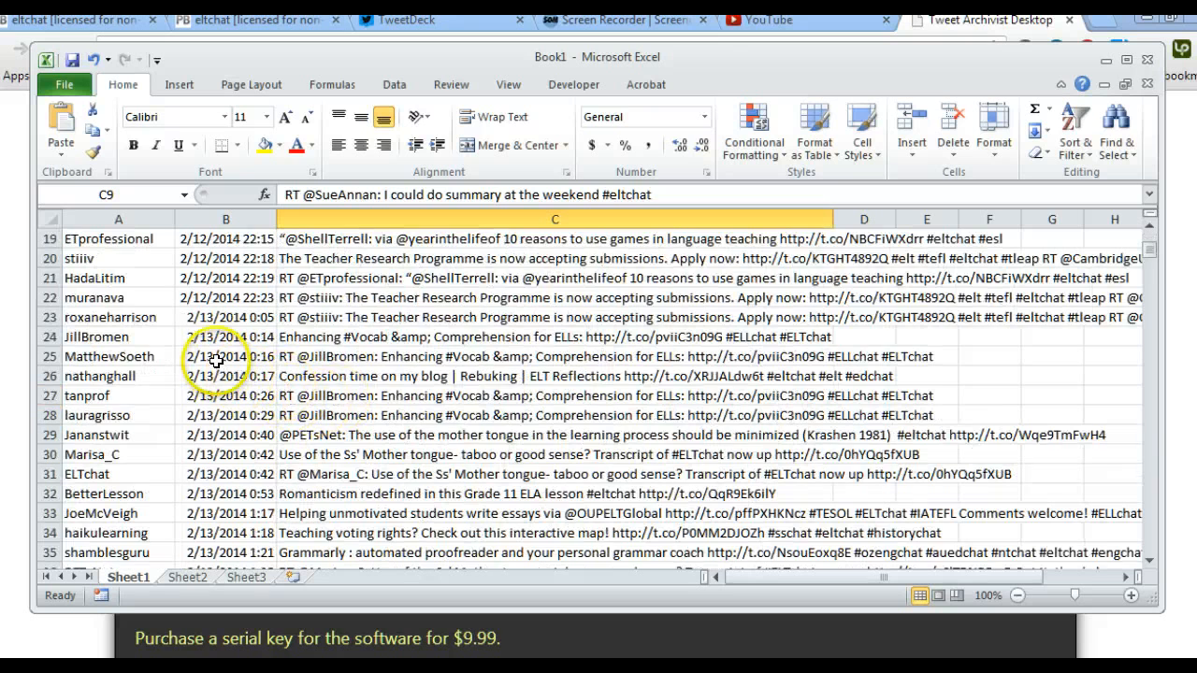
scroll(216, 361, up, 4)
scroll(235, 358, up, 2)
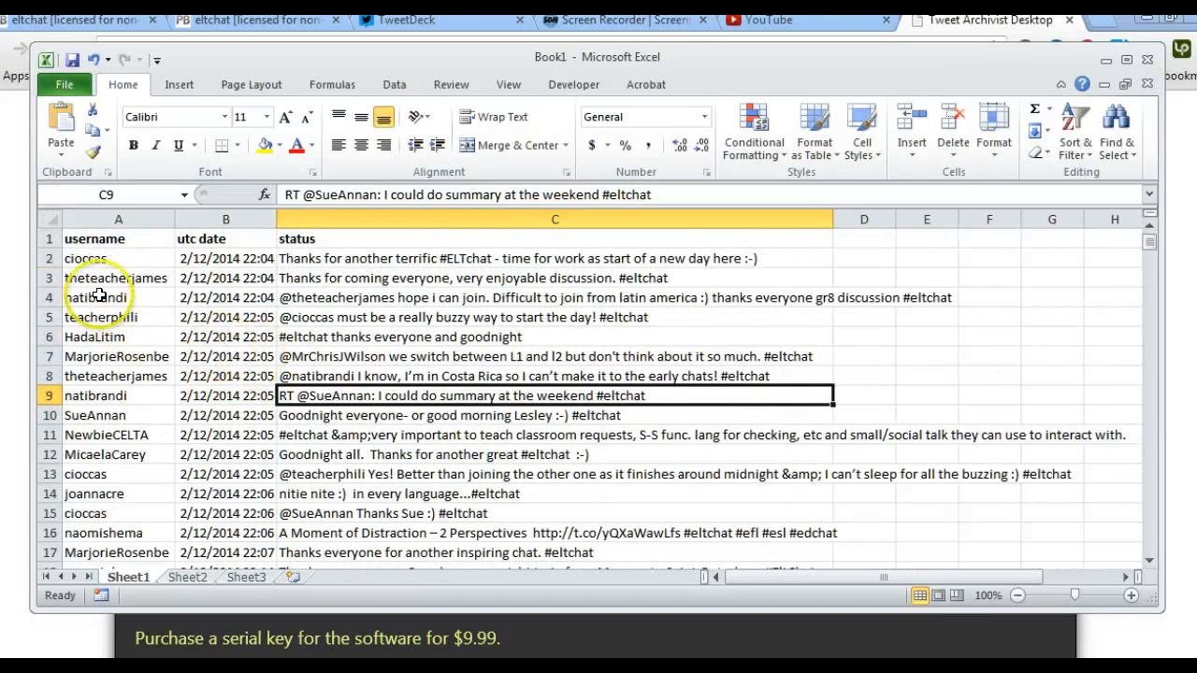
- Delete sheet rows 2 to 485, removing the tweets posted before the 2/19/2014 12:04 start of the chat
drag(84, 258, 64, 241)
scroll(590, 393, up, 2)
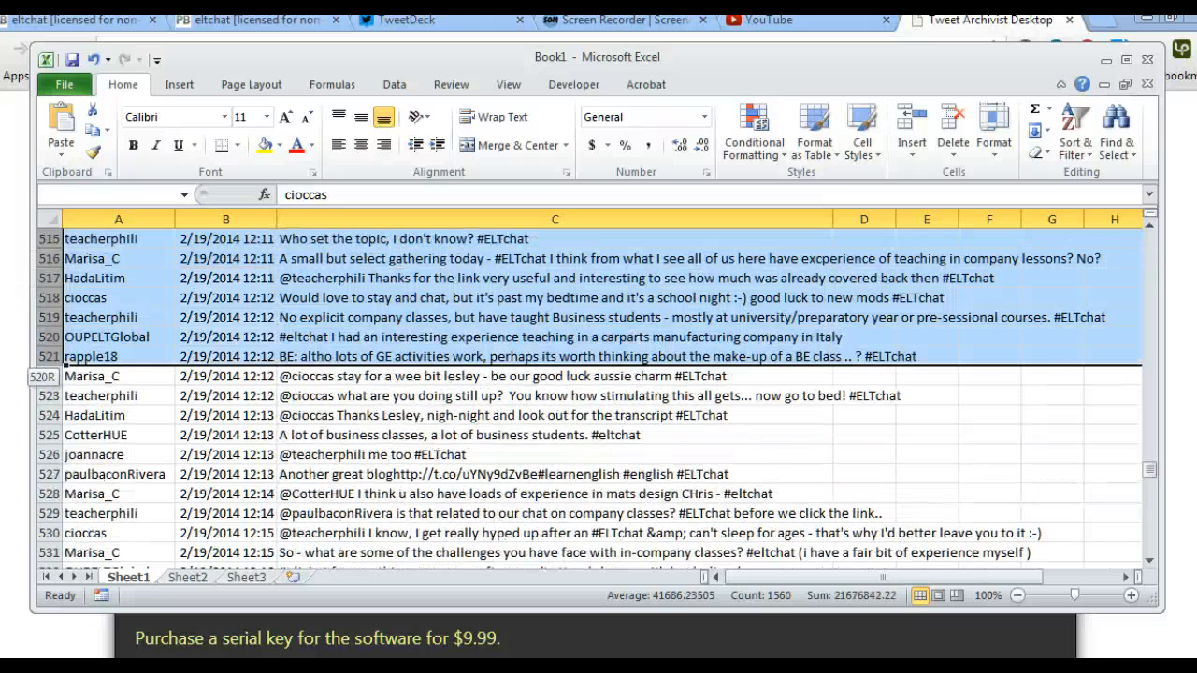
drag(1131, 360, 1101, 228)
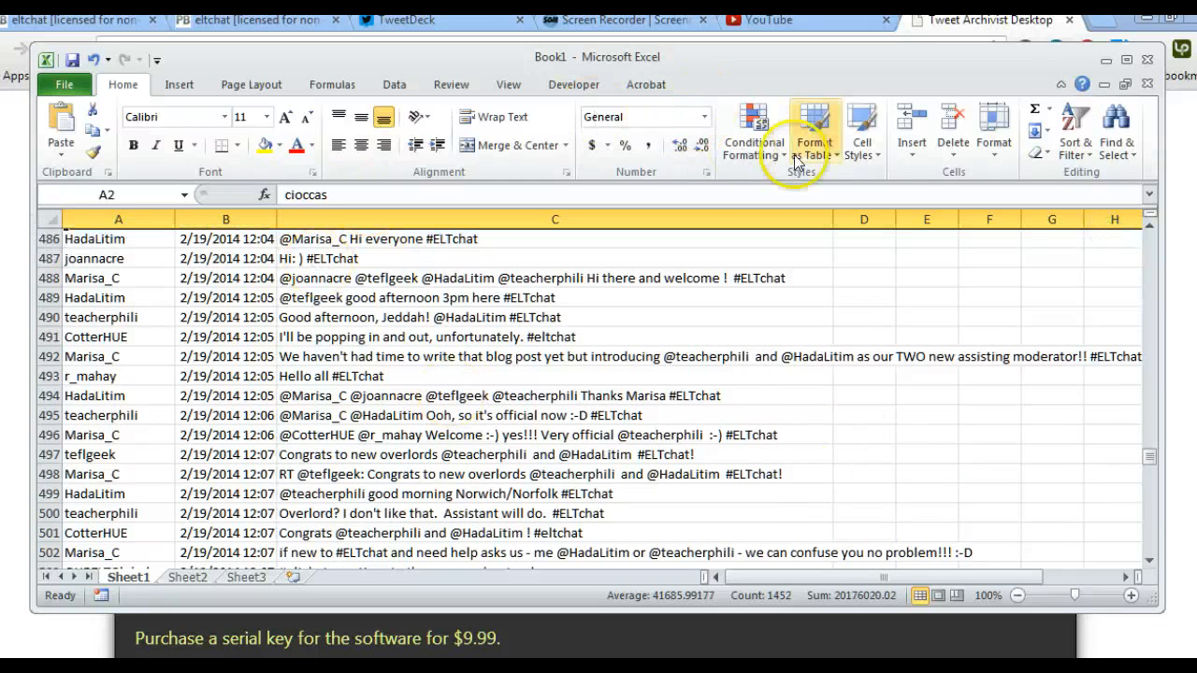
click(946, 152)
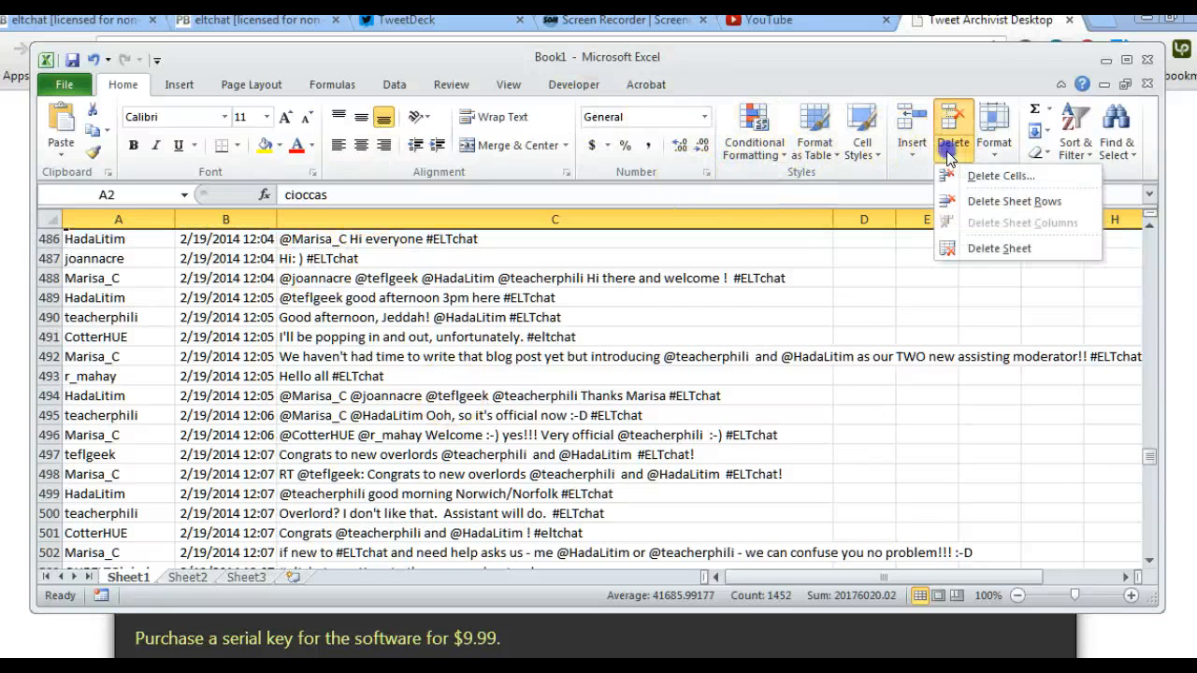
click(960, 202)
click(420, 318)
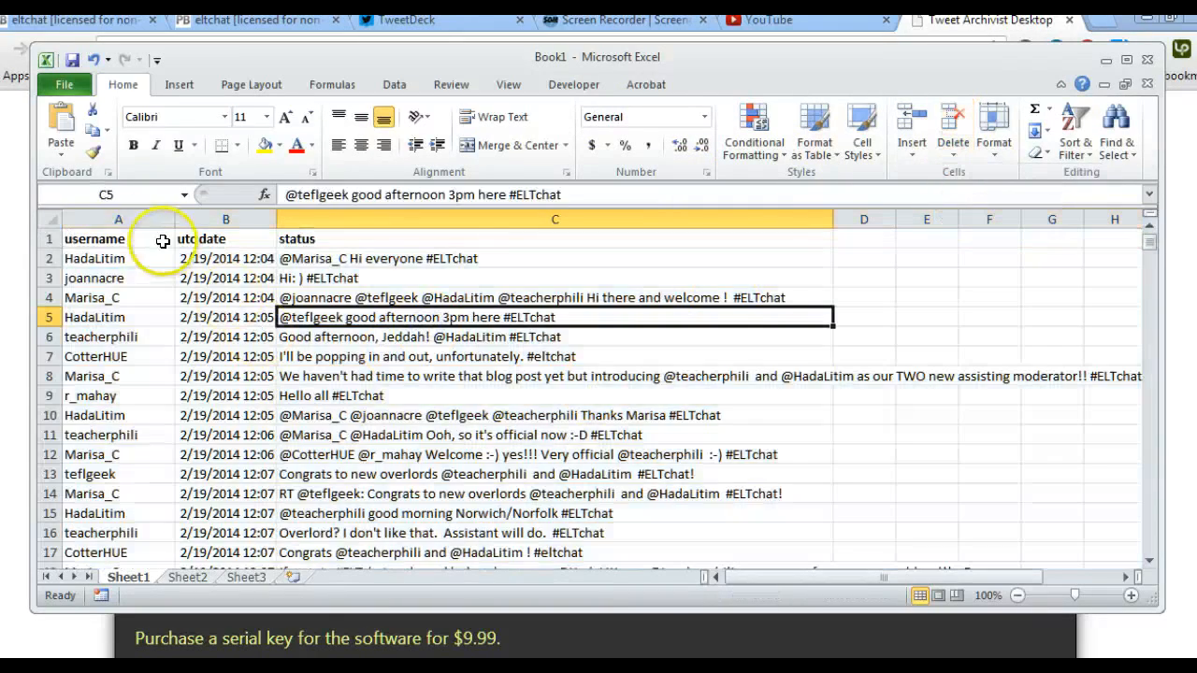
- Select columns A to C with username, utc date and status, and check the rows down to the last tweet
click(133, 218)
drag(133, 218, 338, 226)
scroll(374, 280, down, 9)
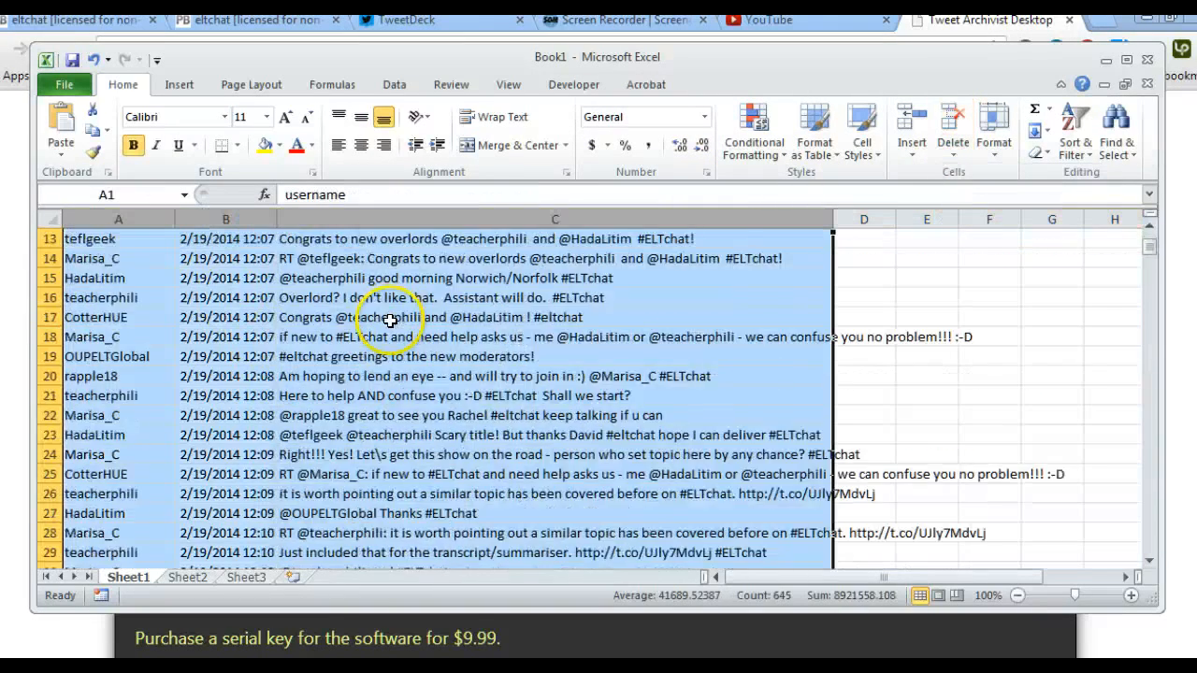
scroll(391, 320, down, 10)
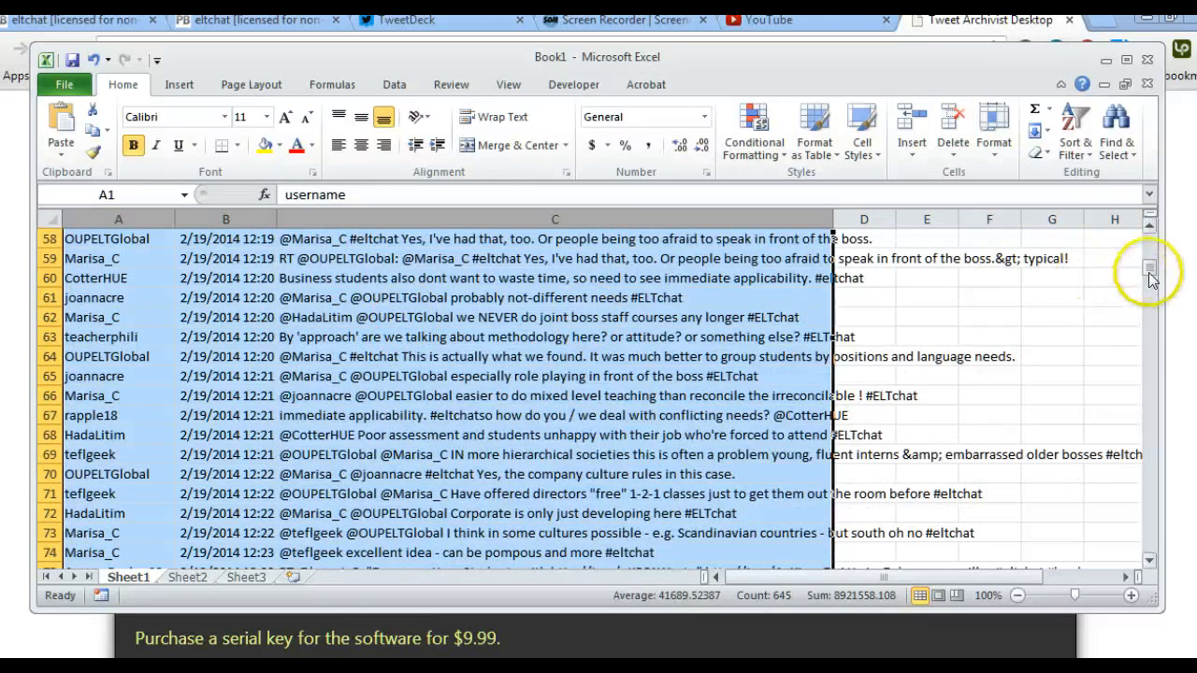
drag(1151, 267, 1162, 340)
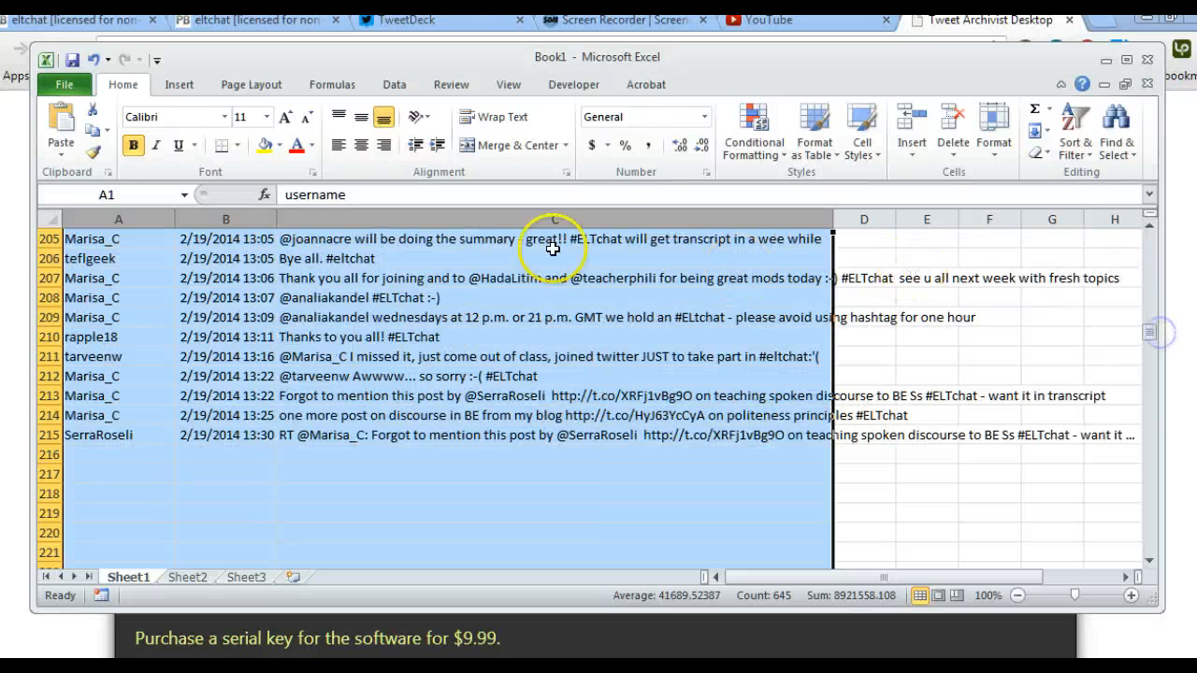
click(70, 84)
click(102, 147)
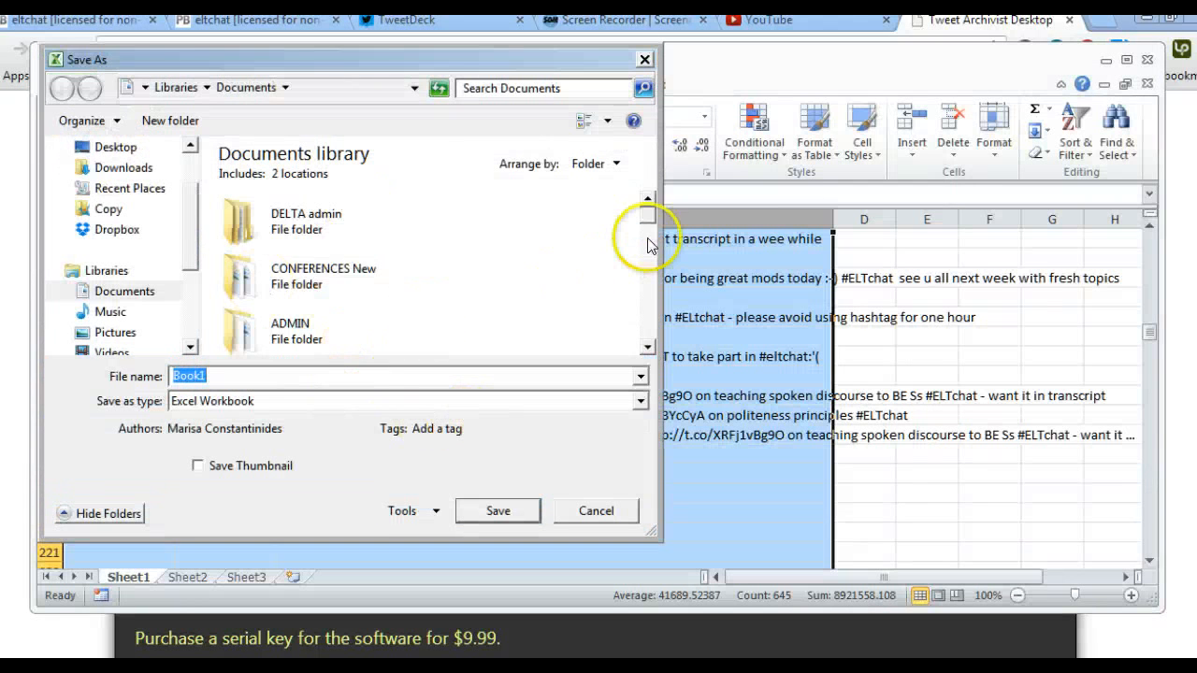
drag(648, 214, 649, 317)
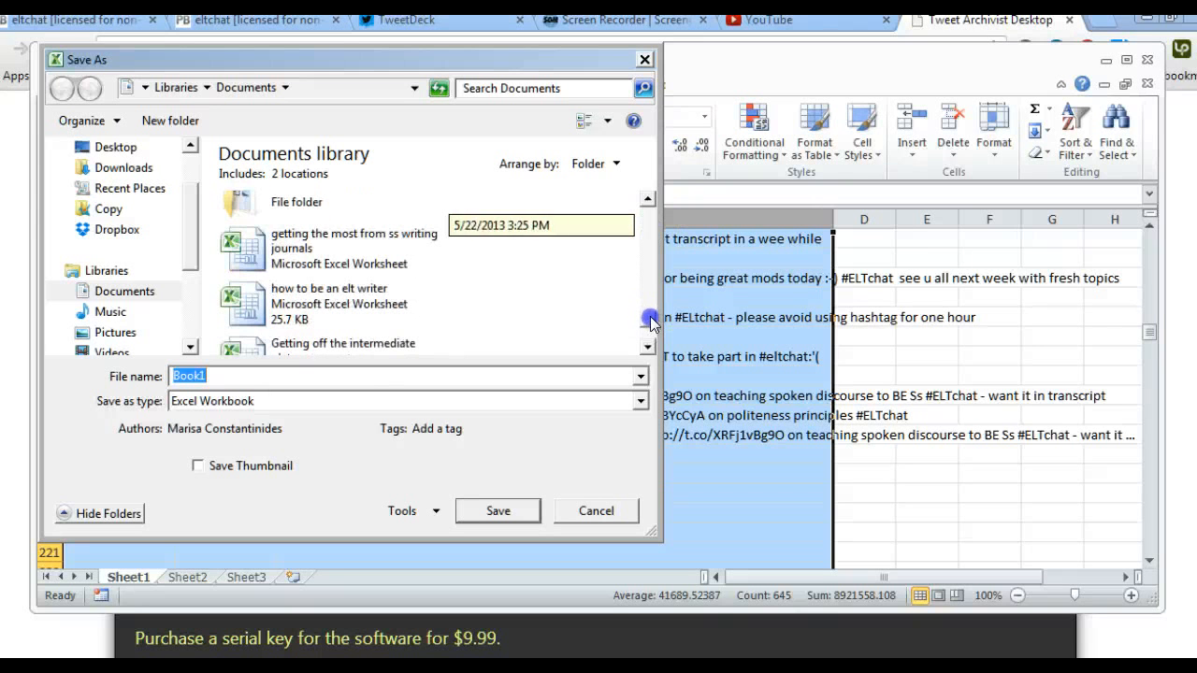
click(595, 520)
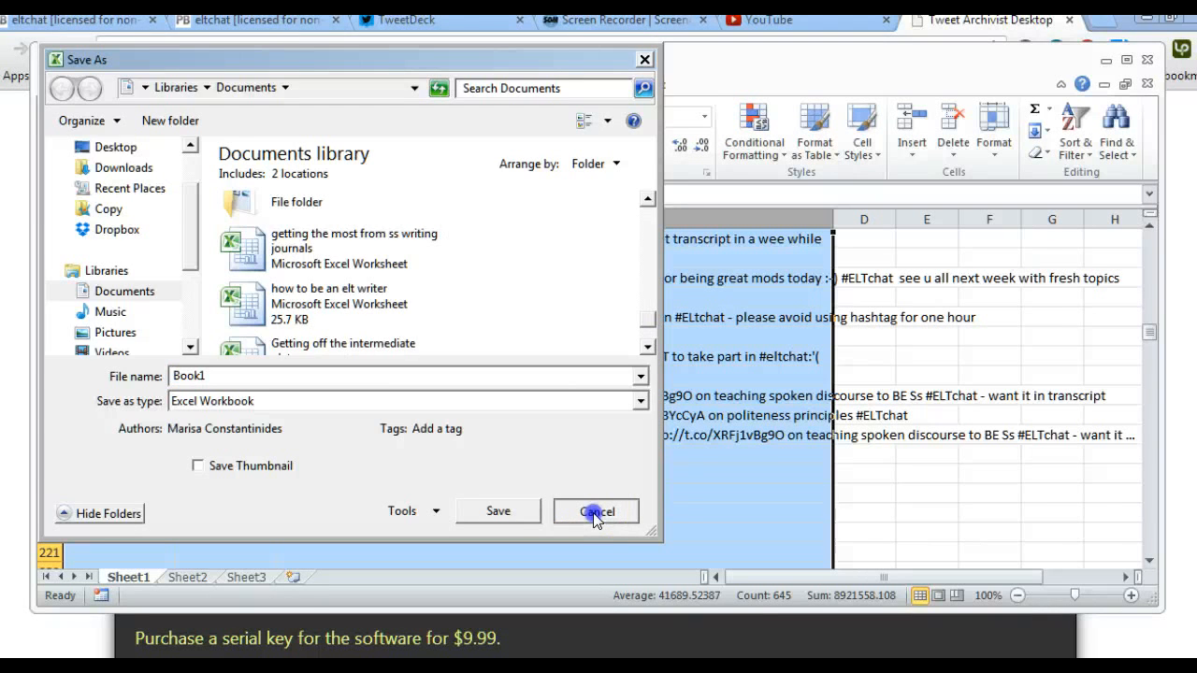
click(595, 514)
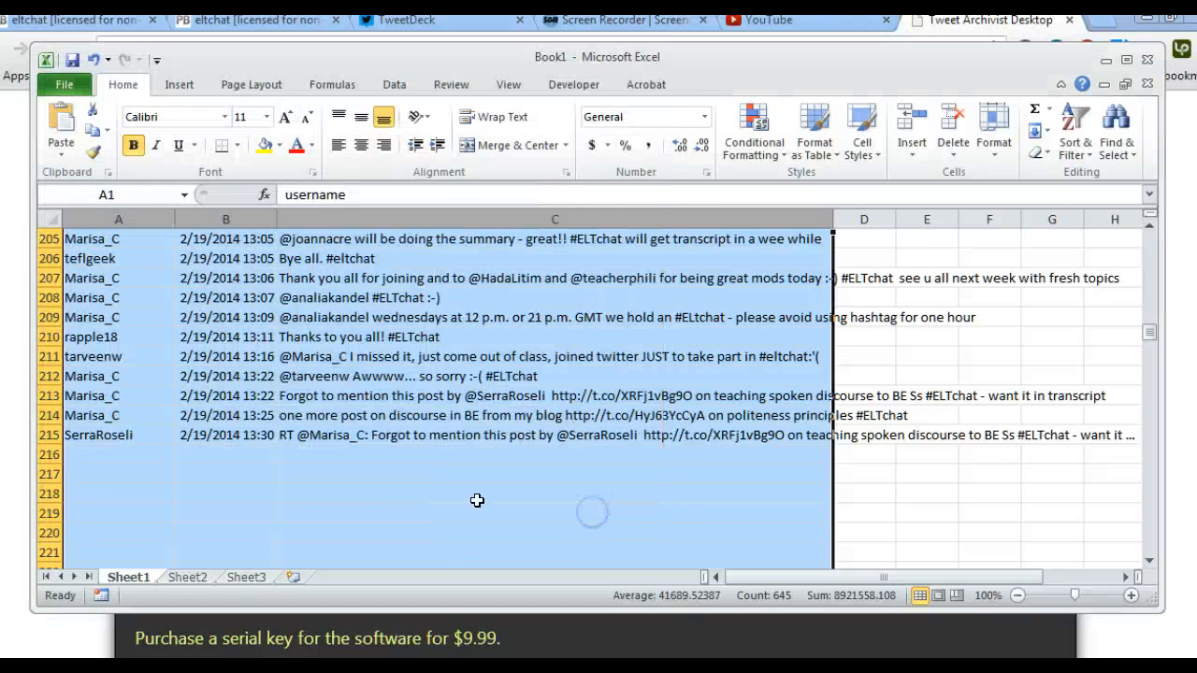
- Copy the selected username, utc date and status columns to the clipboard
click(61, 116)
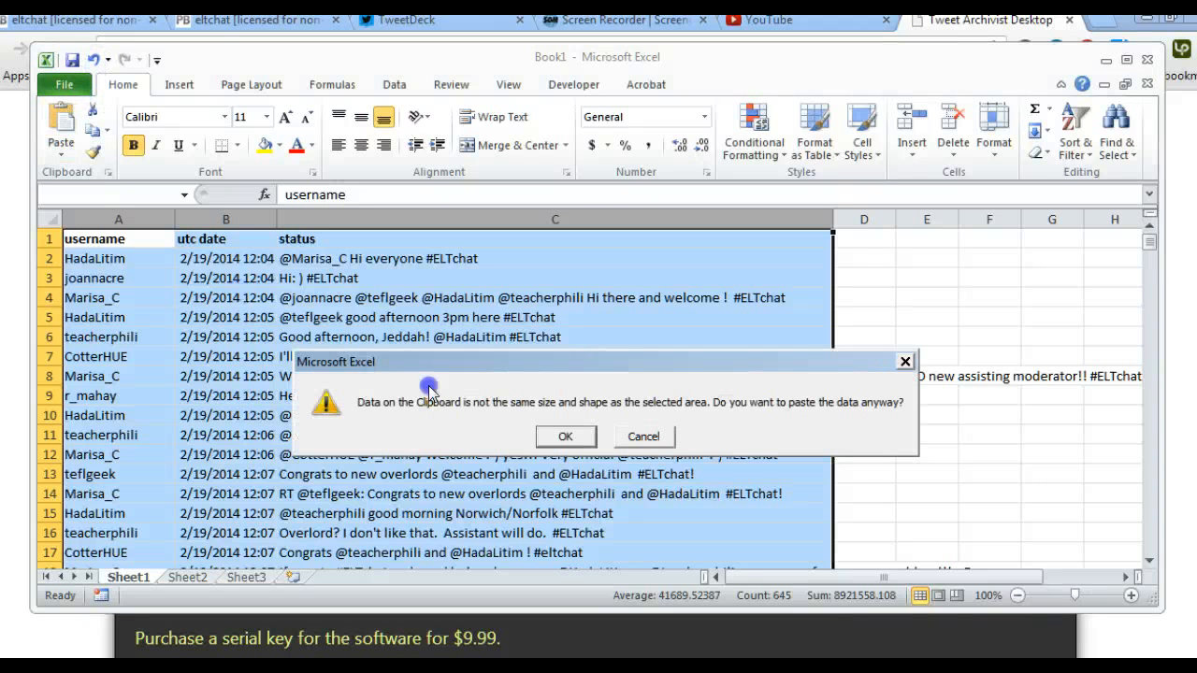
click(645, 437)
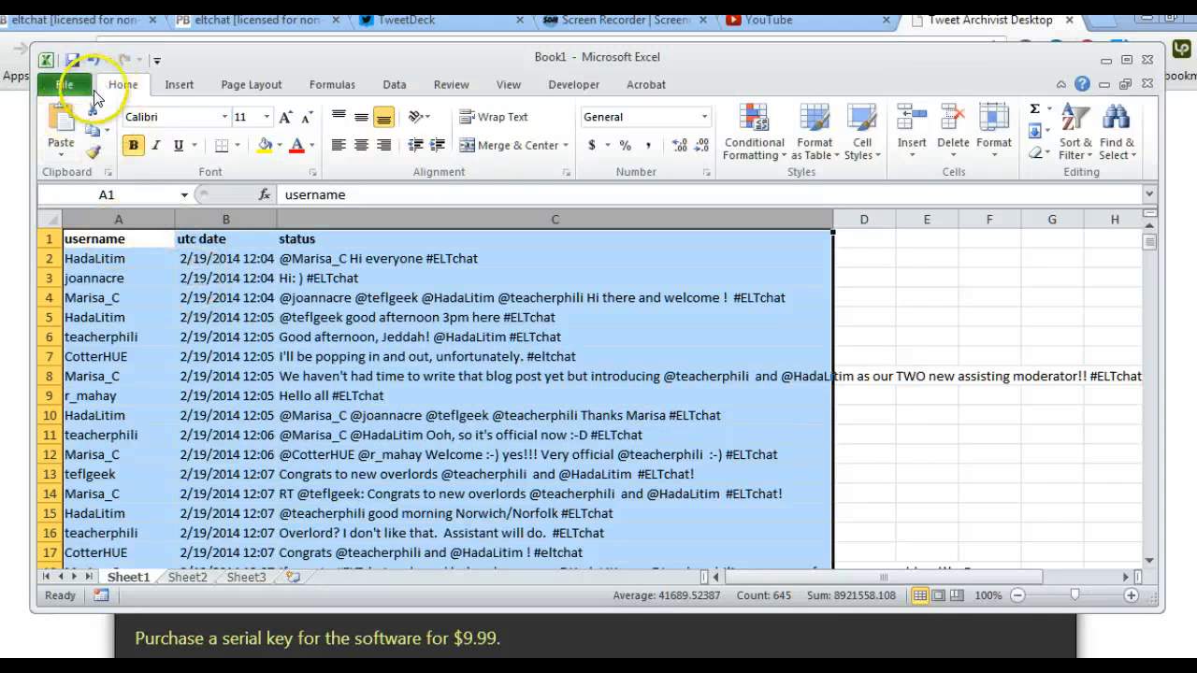
click(92, 130)
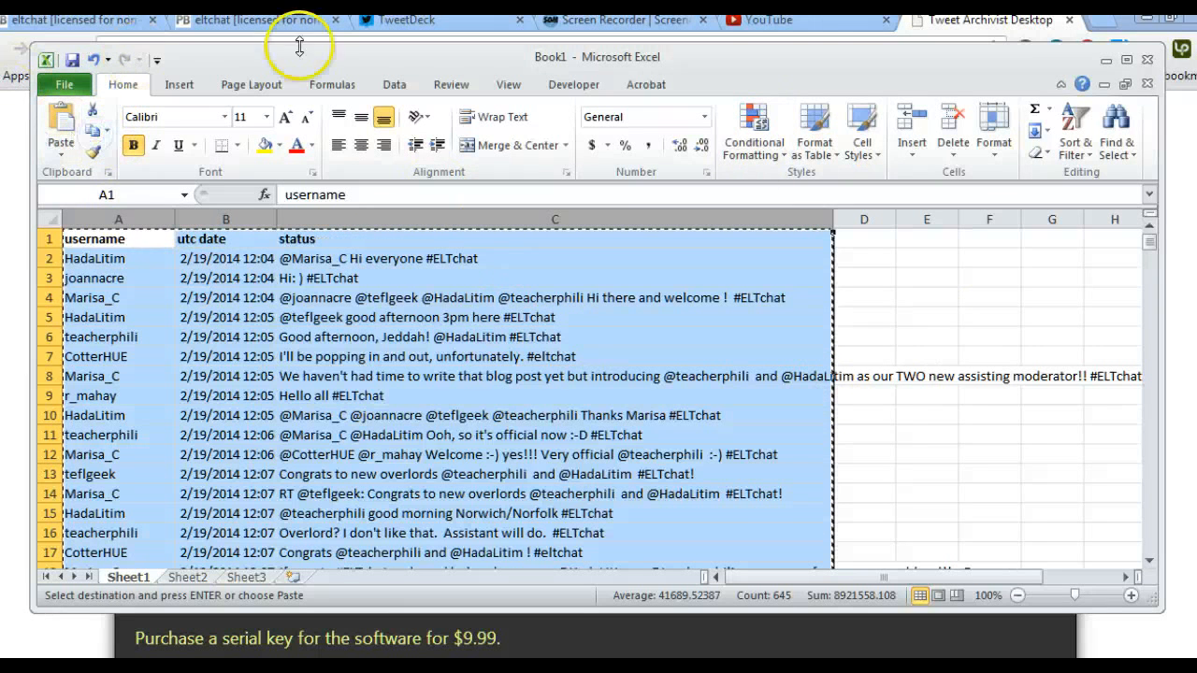
- Close the Book1 workbook without saving its changes
click(1147, 61)
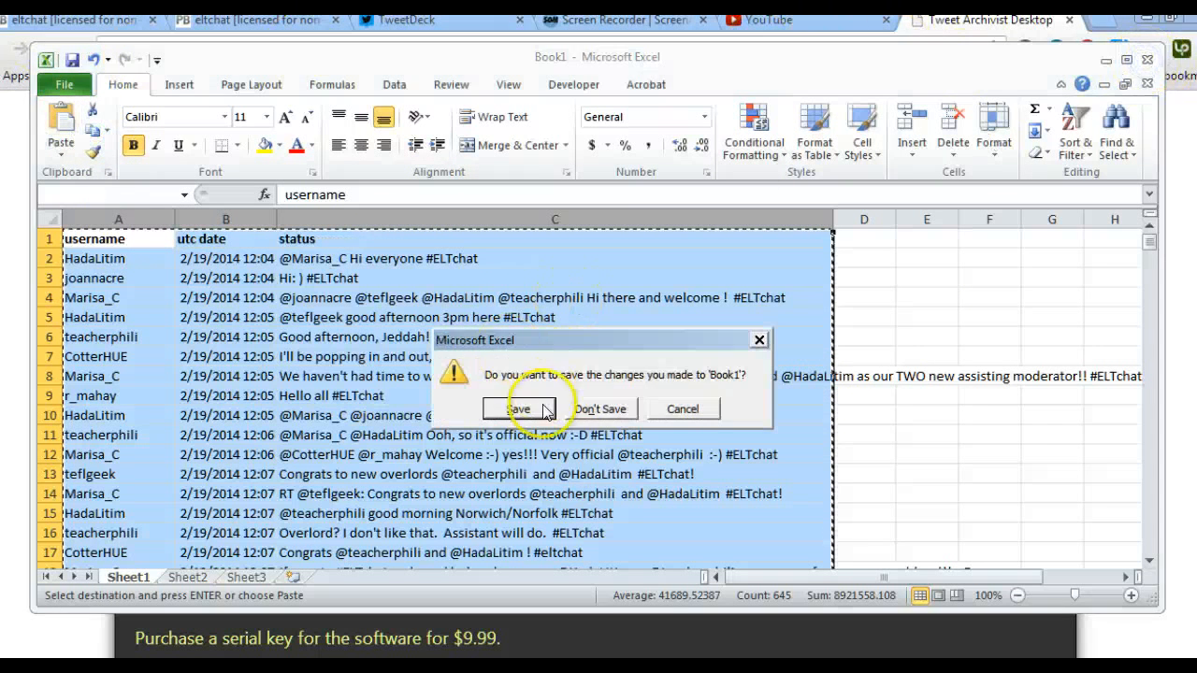
click(600, 409)
click(603, 443)
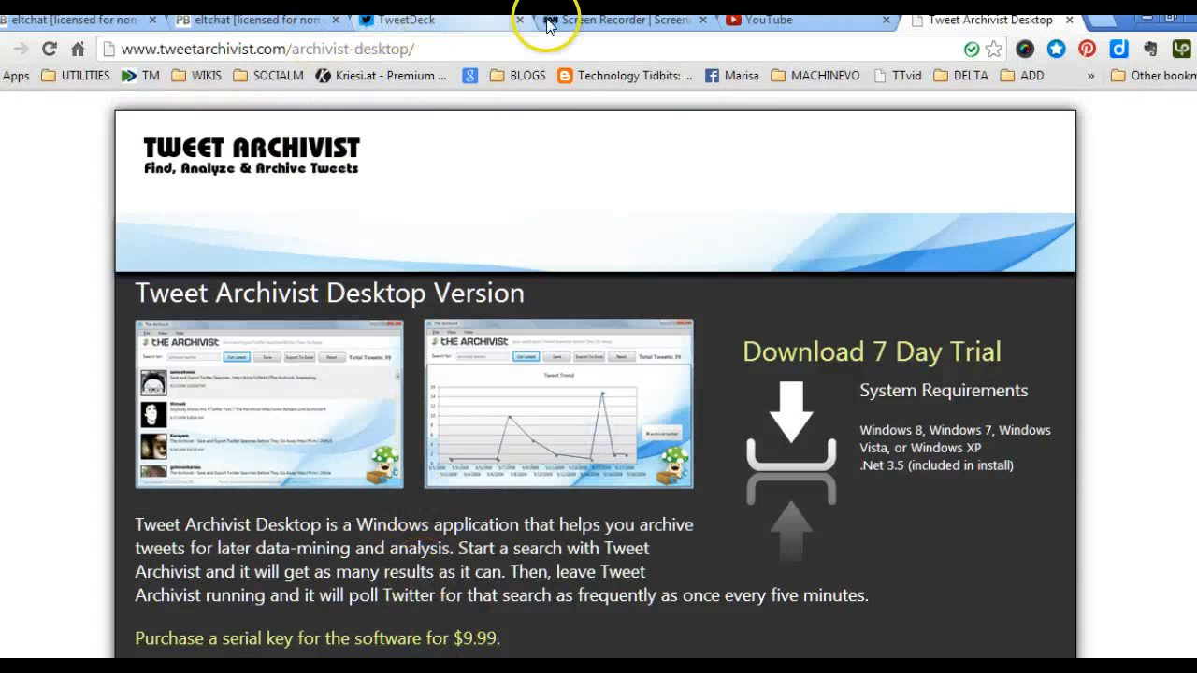
- Switch to the eltchat PBworks wiki and review the transcript table on the Teaching English in the Corporate World page
click(213, 28)
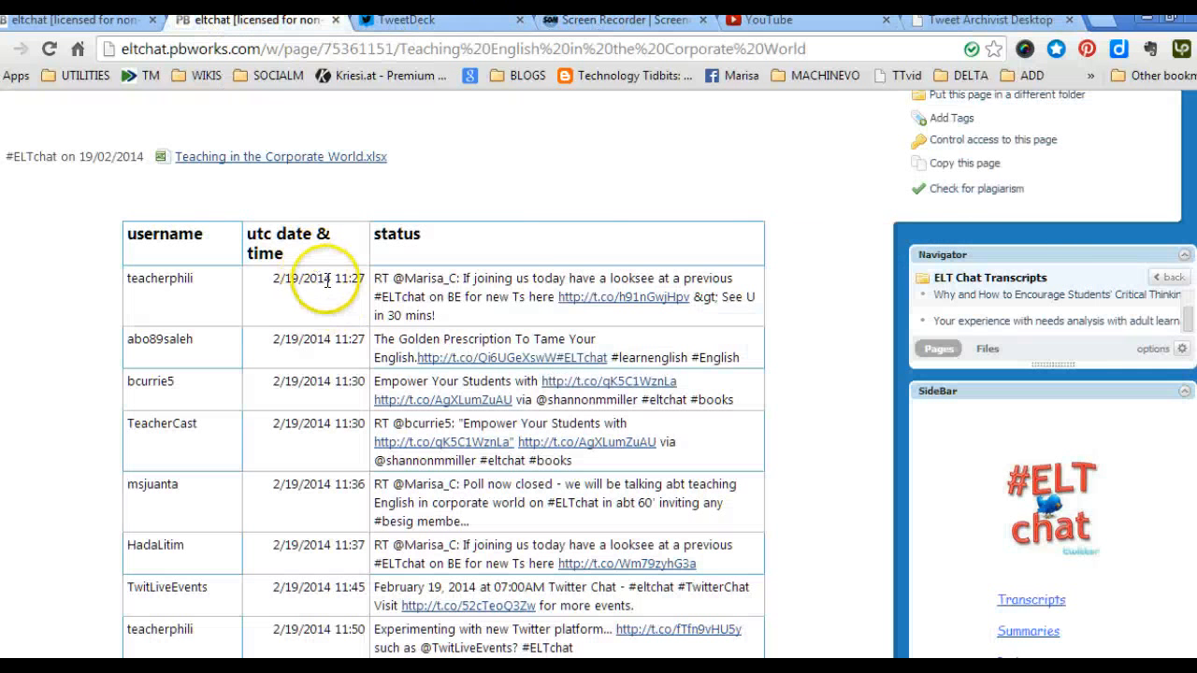
scroll(335, 289, down, 3)
scroll(336, 288, up, 5)
scroll(147, 200, down, 2)
scroll(105, 214, up, 2)
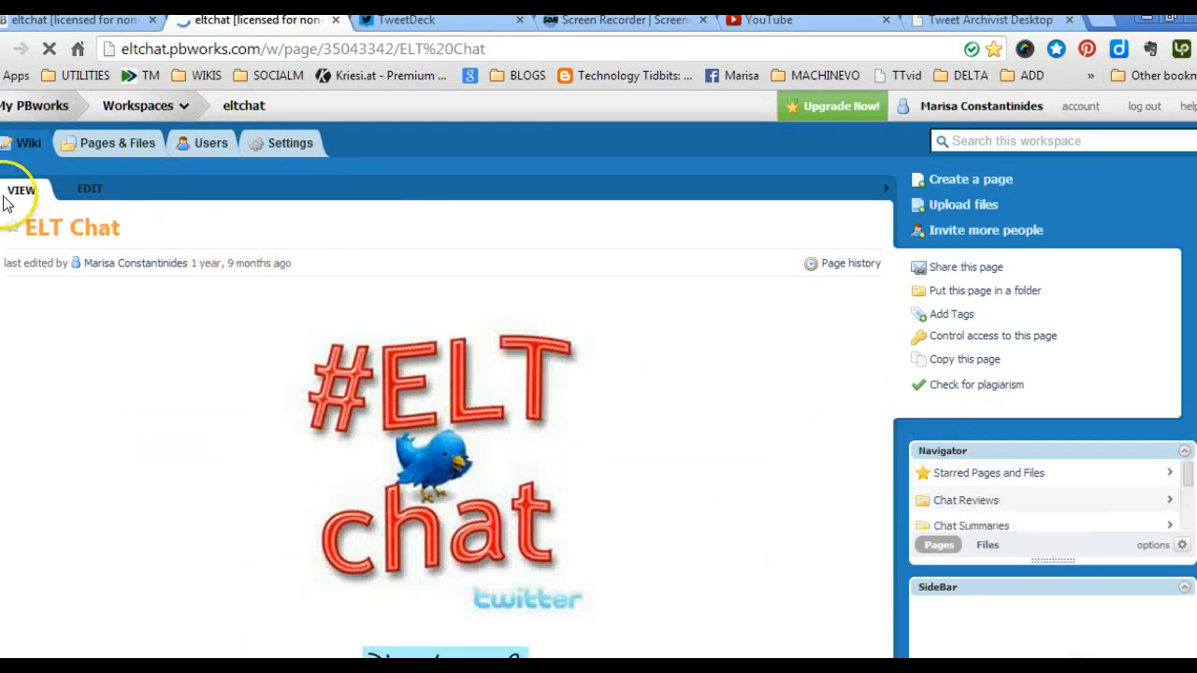
- Open the wiki's ELT Chat Transcripts folder from the ELT Chat front page
scroll(430, 440, down, 4)
click(414, 382)
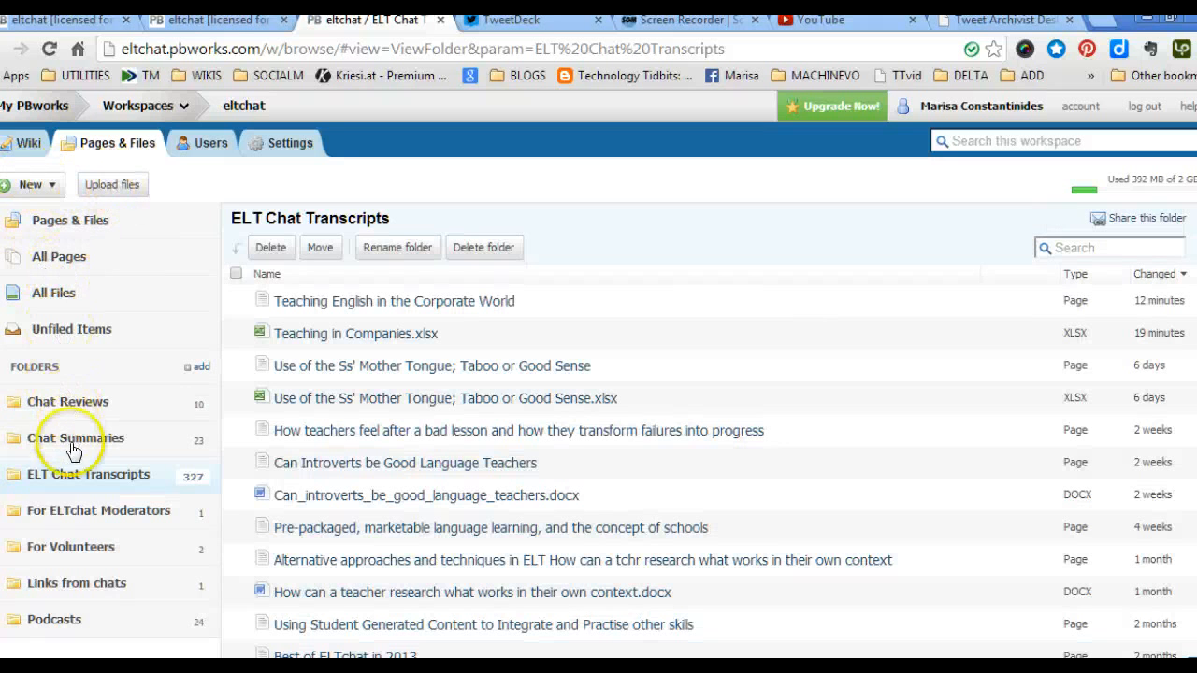
click(61, 481)
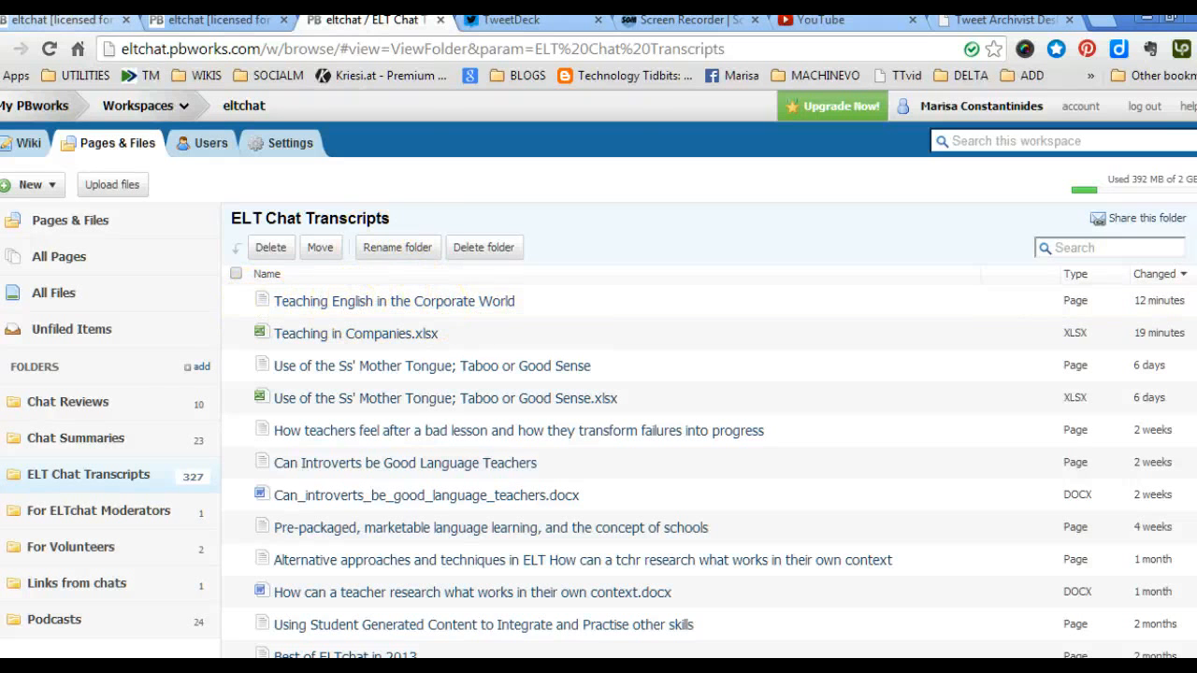
click(42, 184)
click(37, 208)
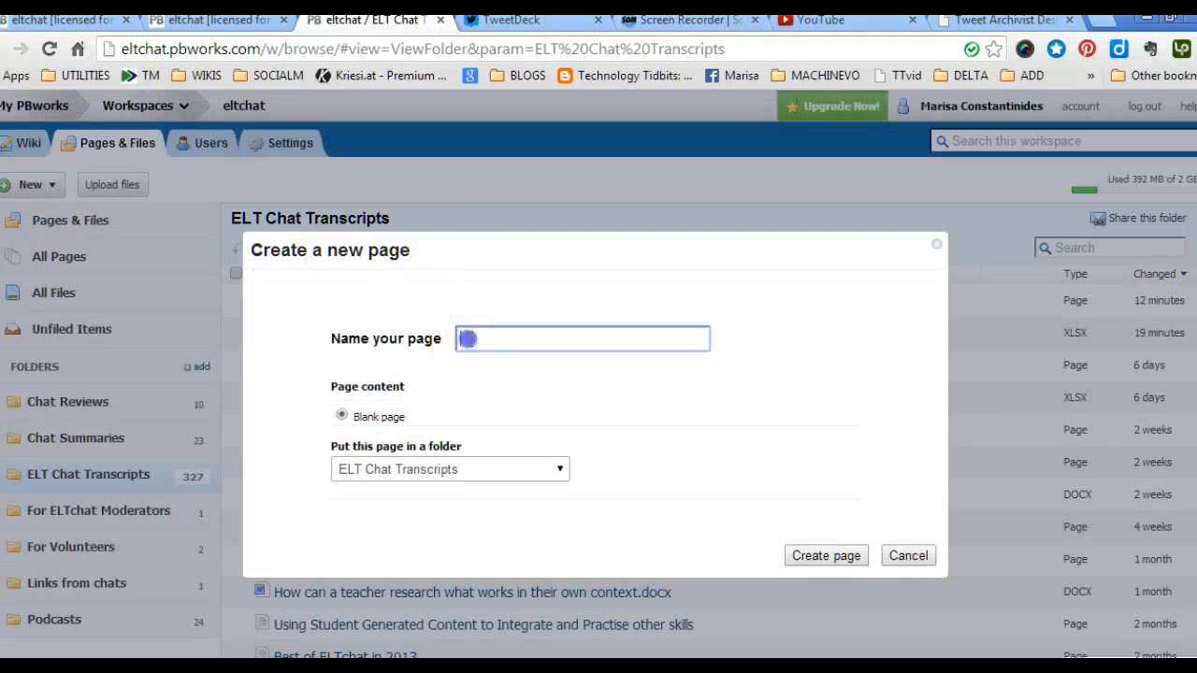
click(912, 557)
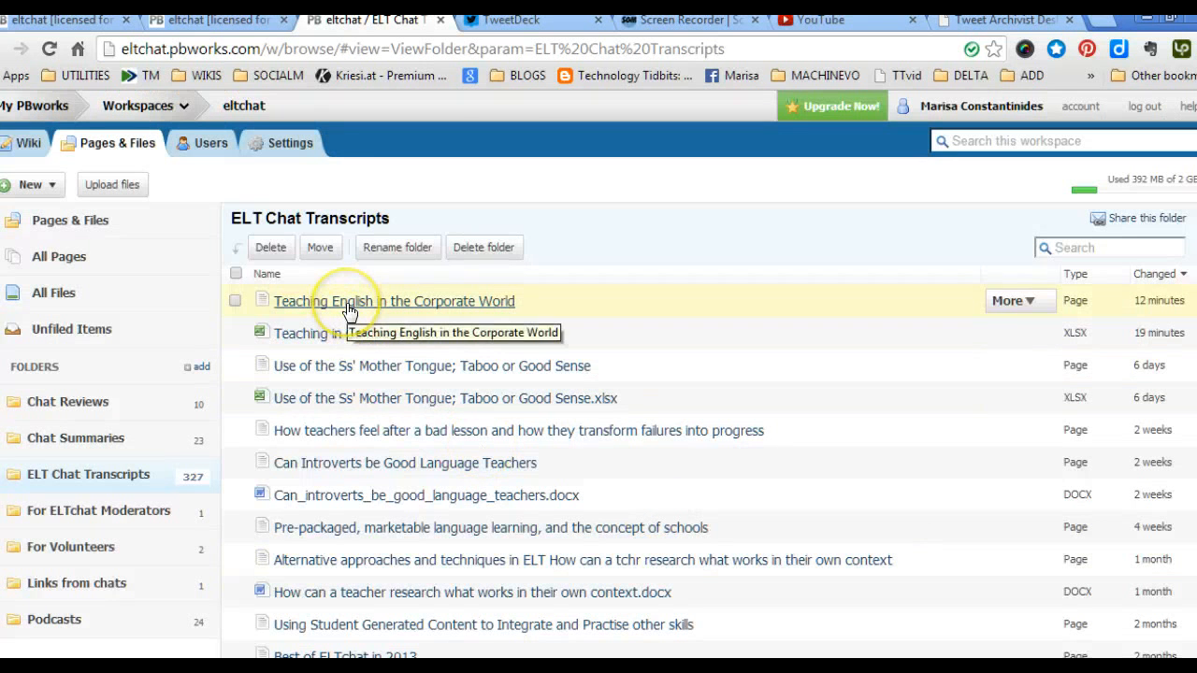
mouse_move(356, 342)
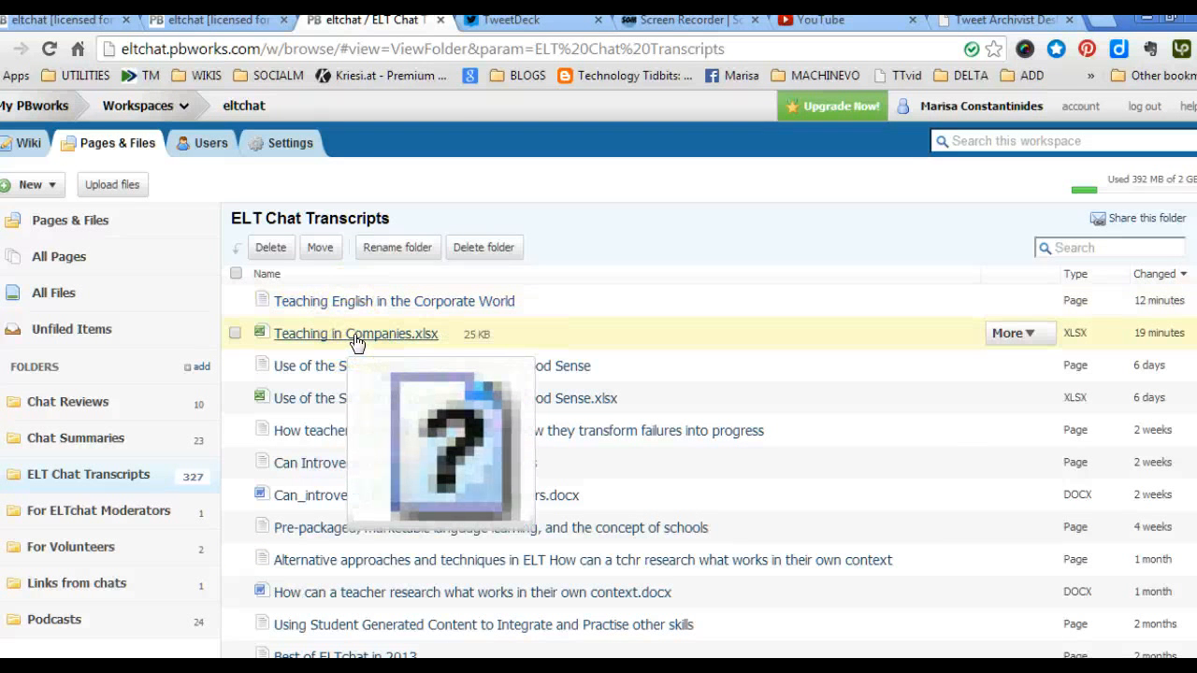
click(114, 181)
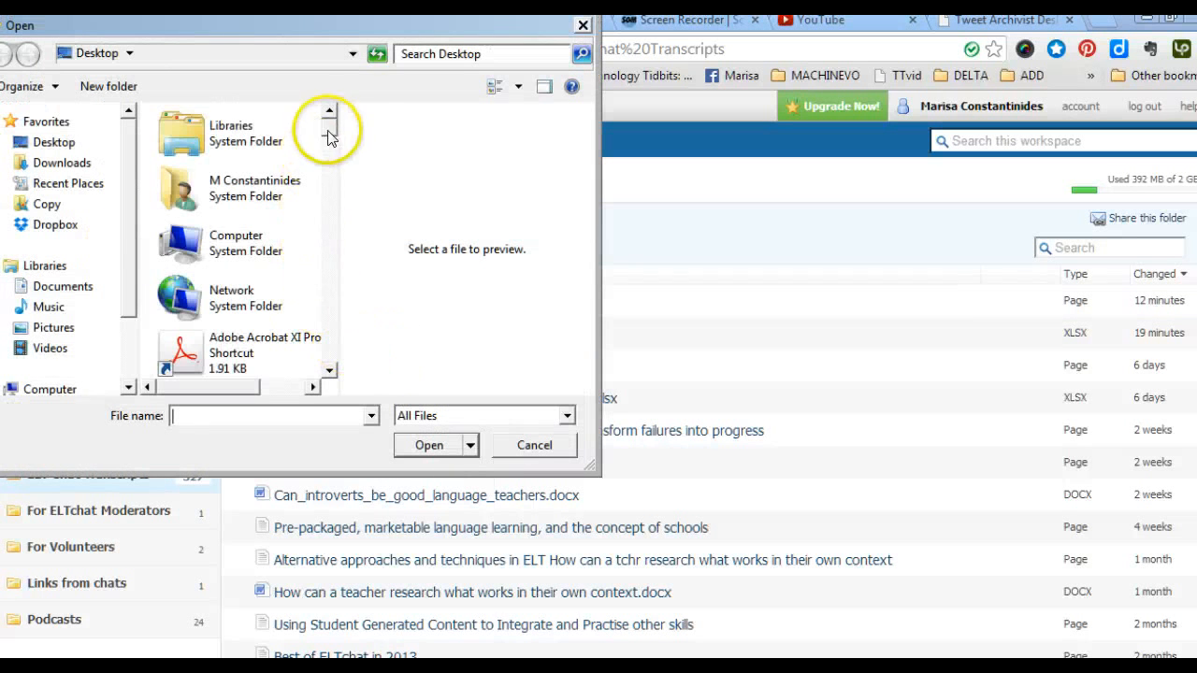
drag(329, 136, 347, 347)
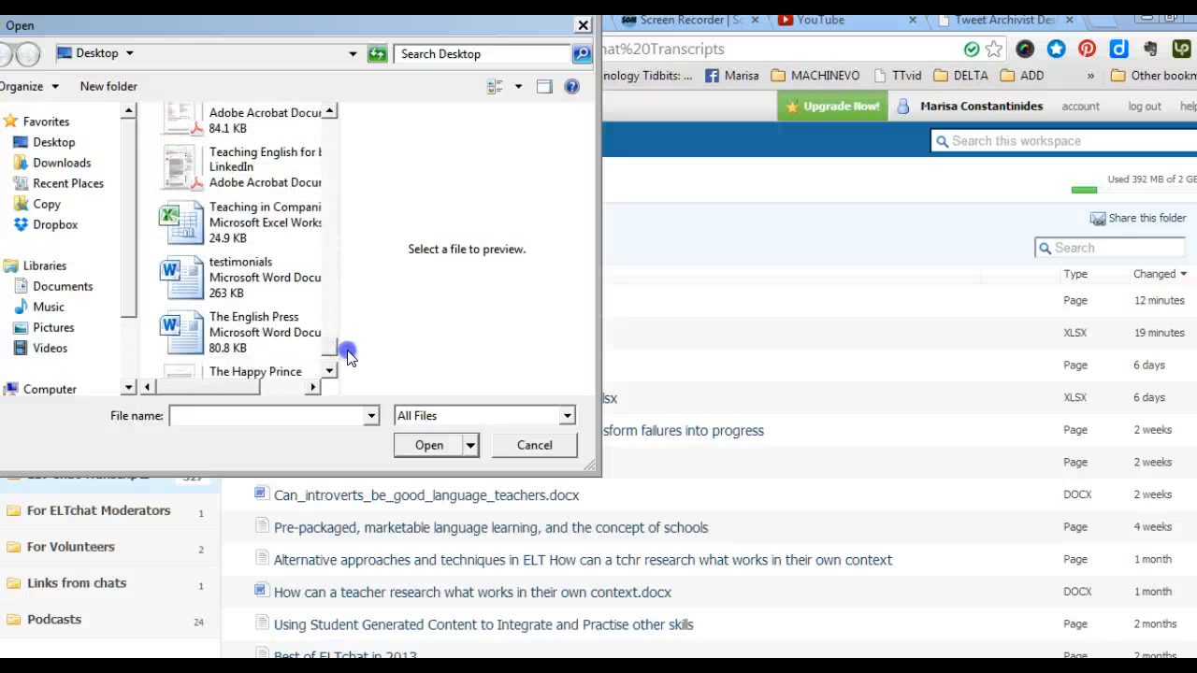
click(185, 227)
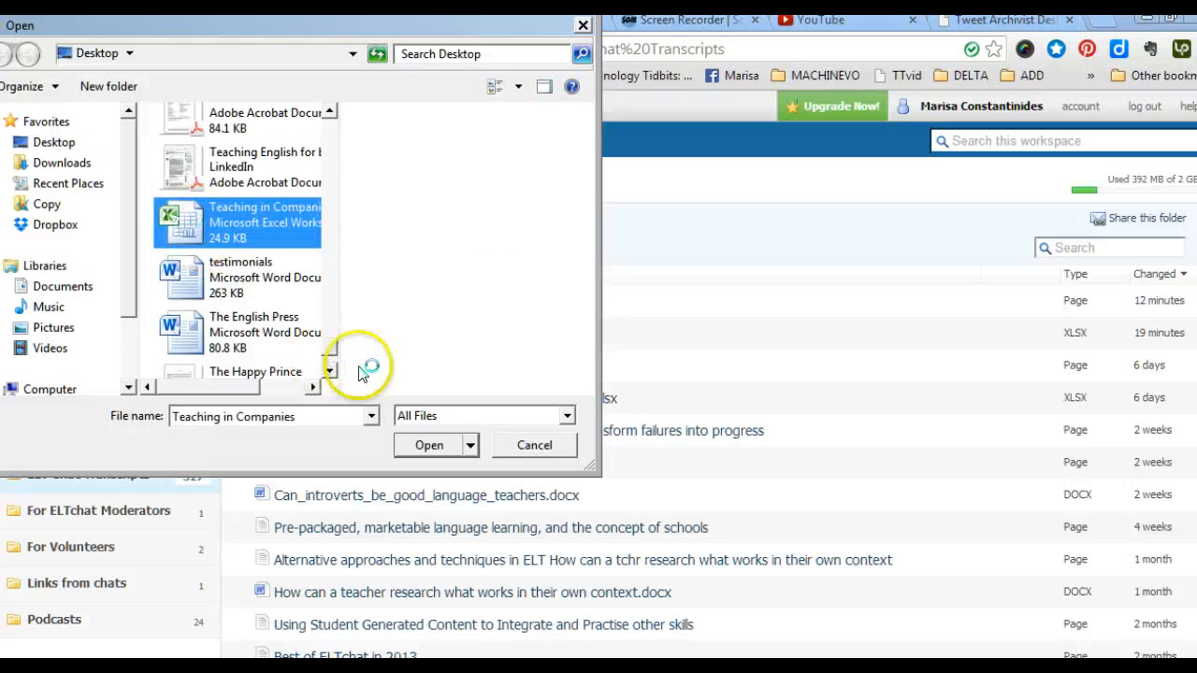
click(538, 453)
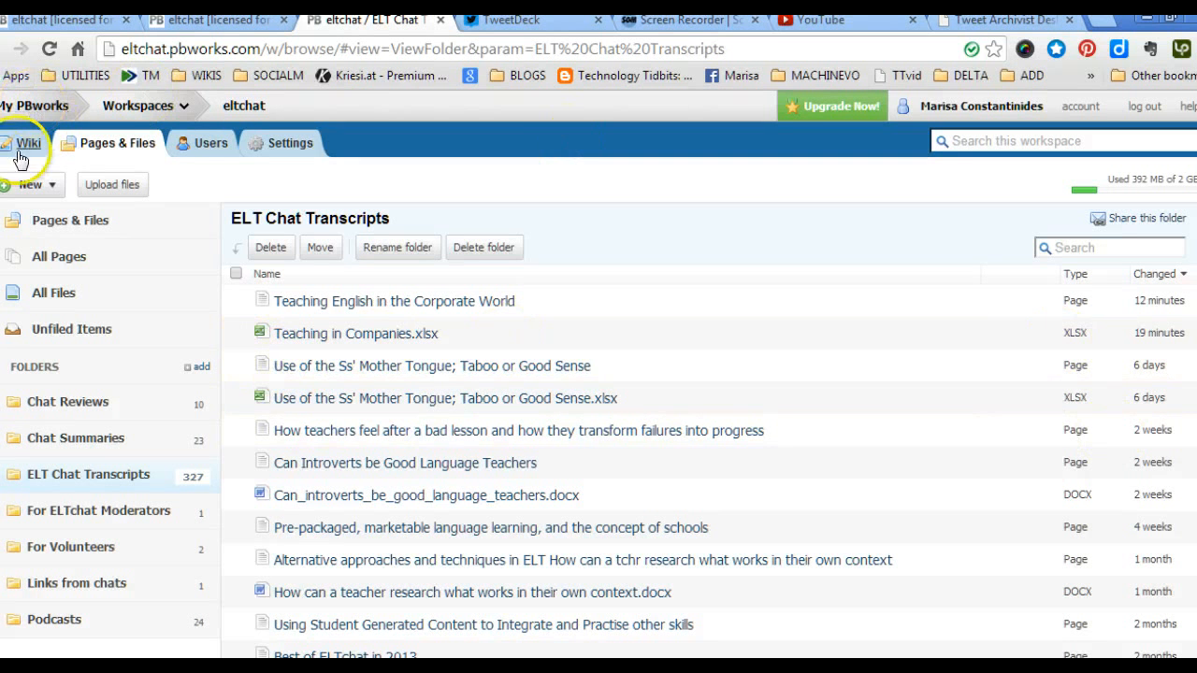
- Open the Teaching English in the Corporate World page and, from there, create a new wiki page named "ddd" in no folder
click(331, 299)
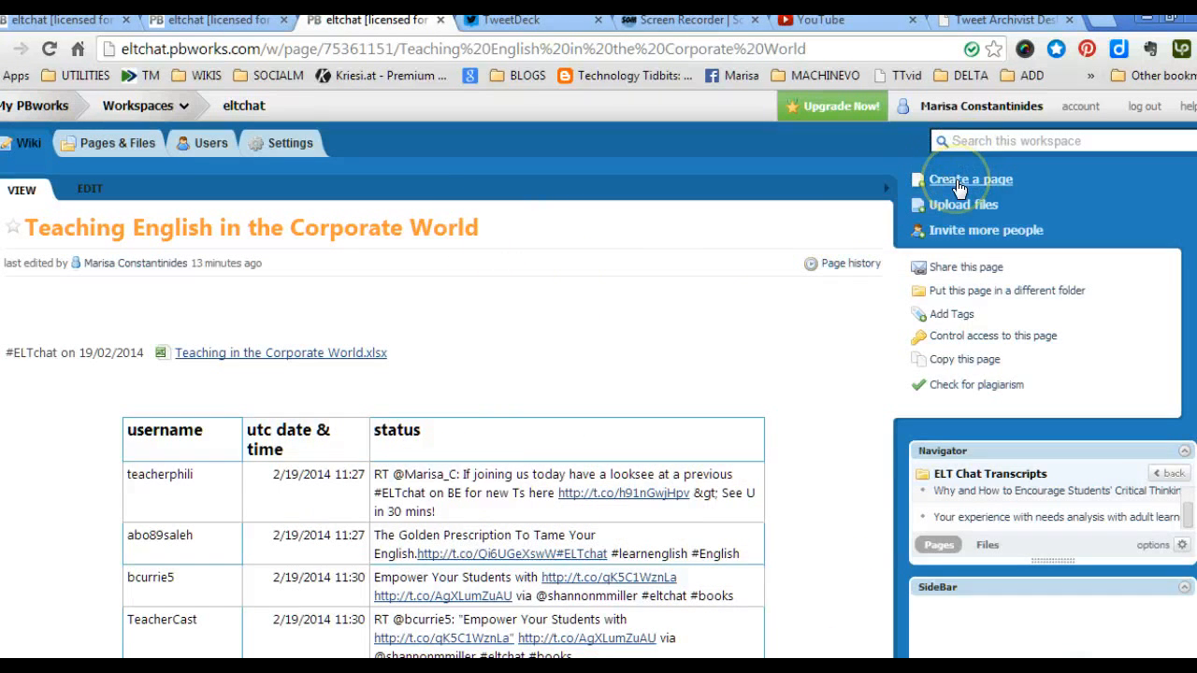
click(908, 200)
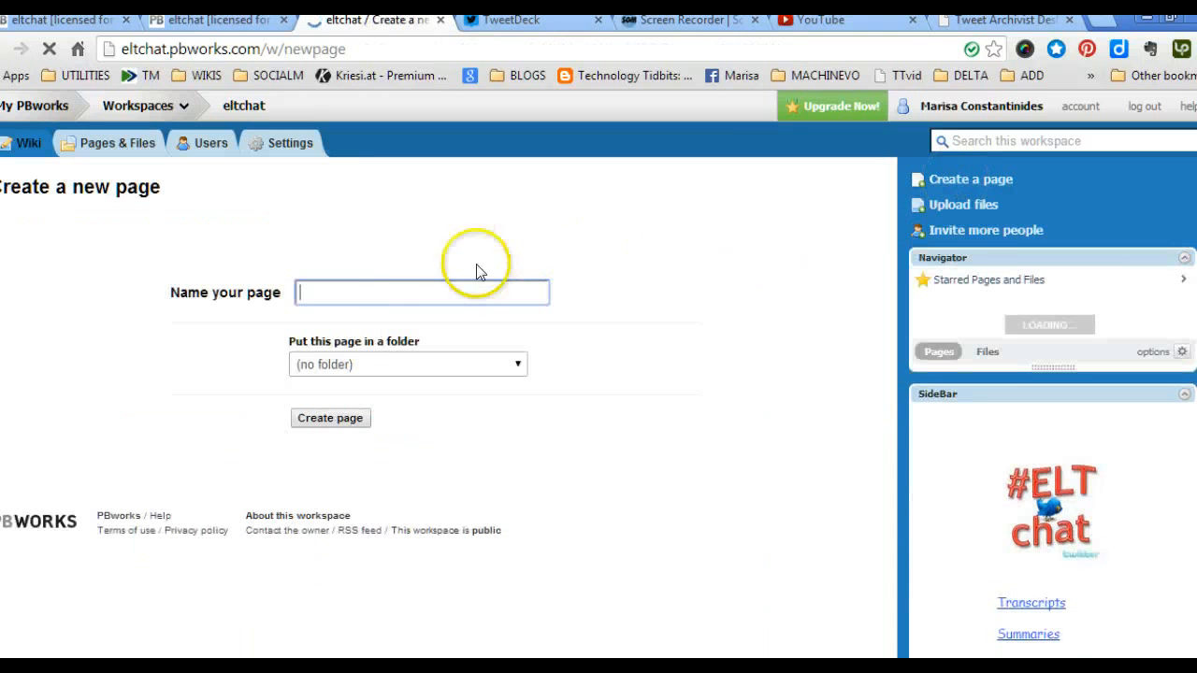
text(ddd)
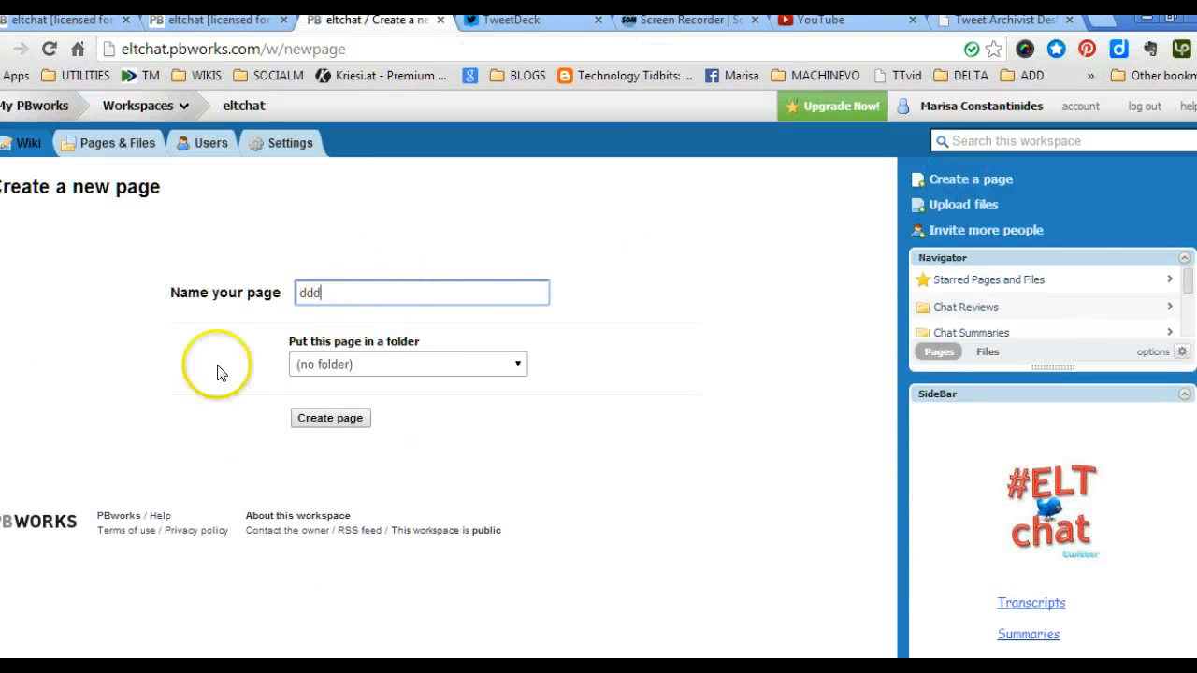
click(327, 424)
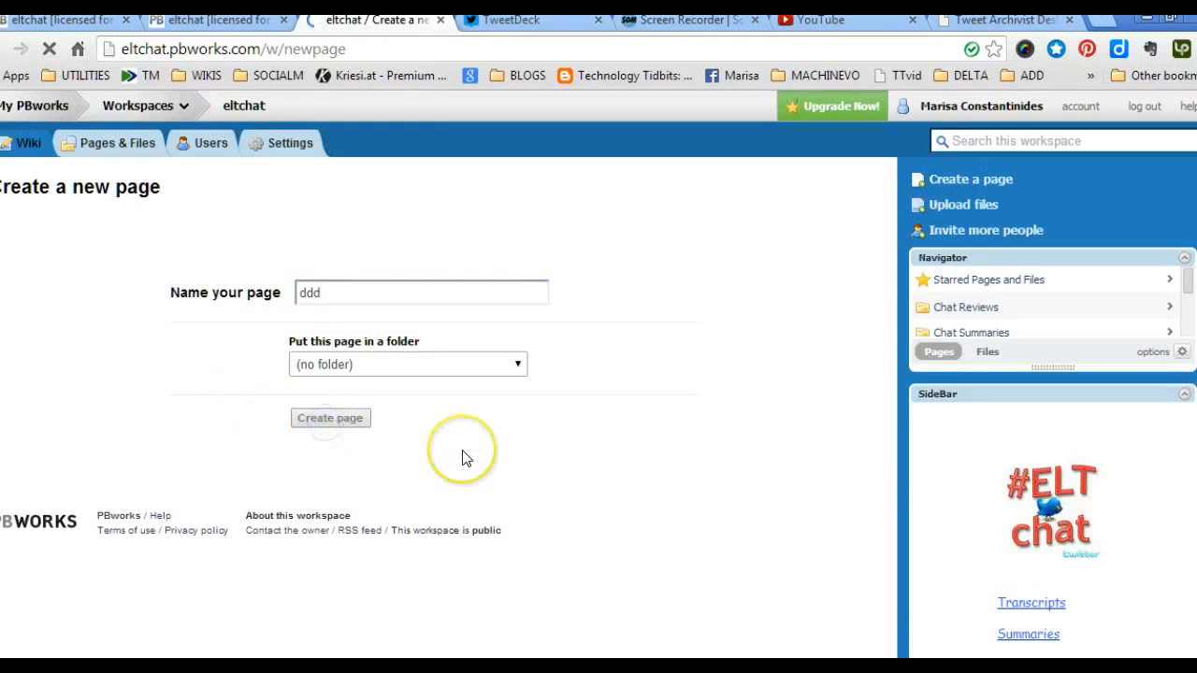
- Write "#ELTchat on 19/02/2014 on Teaching English in the Corporate World" in the page body, followed by a link to Teaching in Companies.xlsx
click(414, 459)
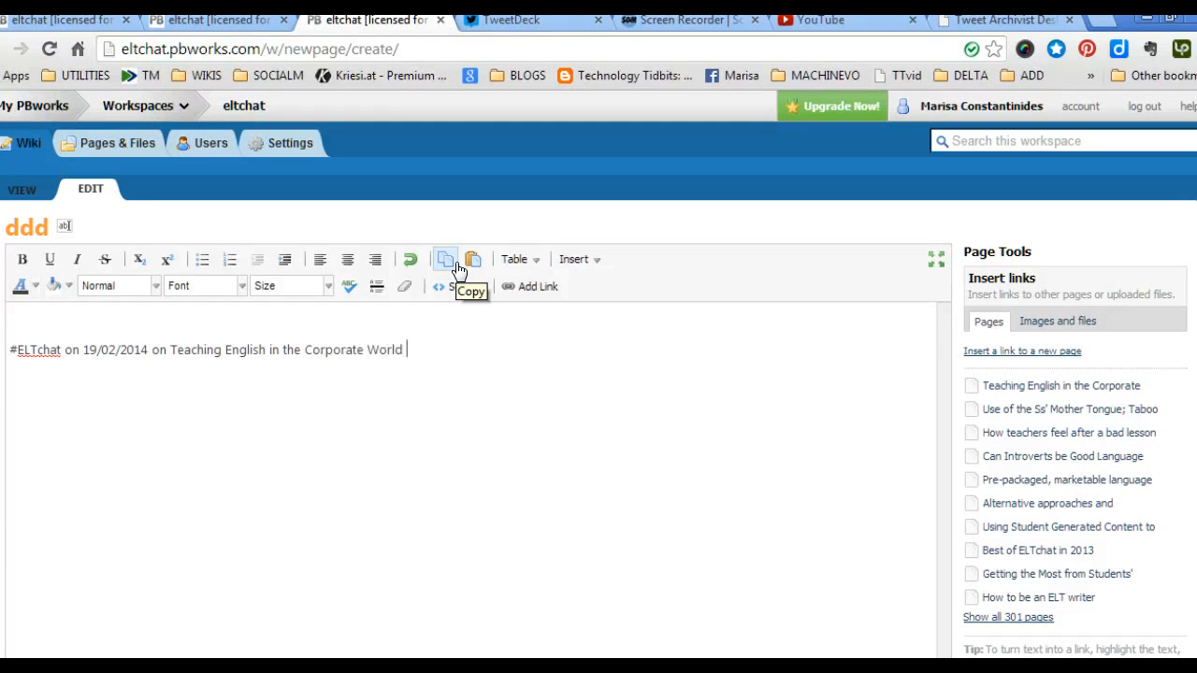
click(1045, 321)
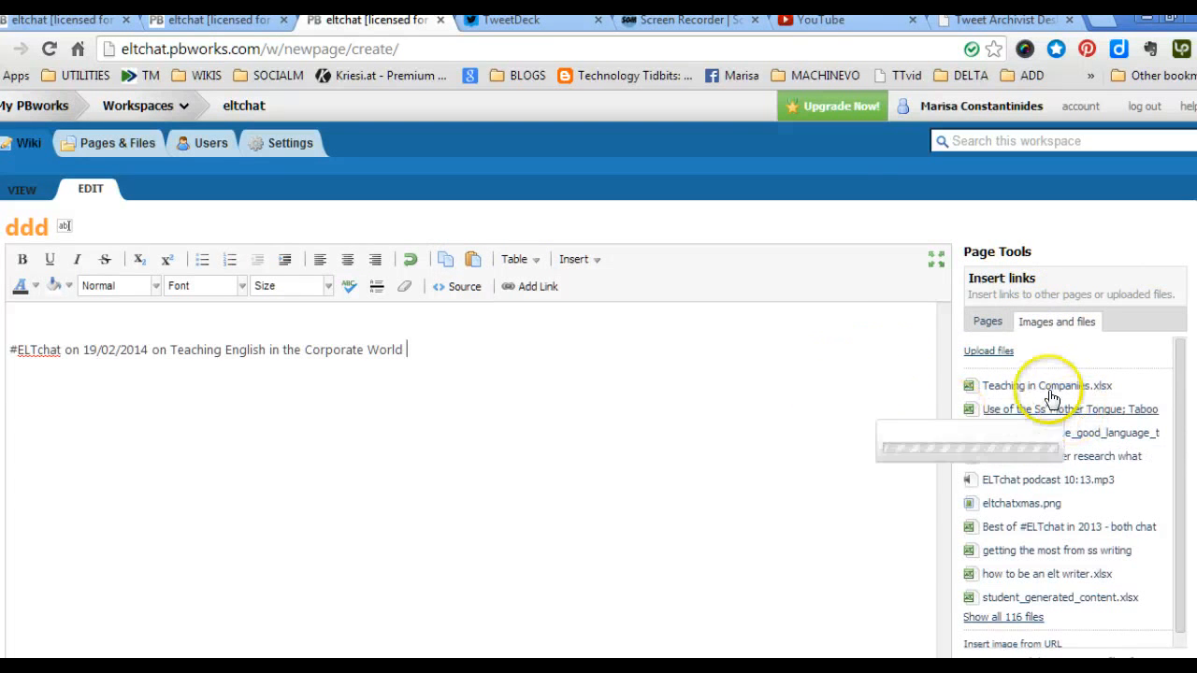
click(1049, 388)
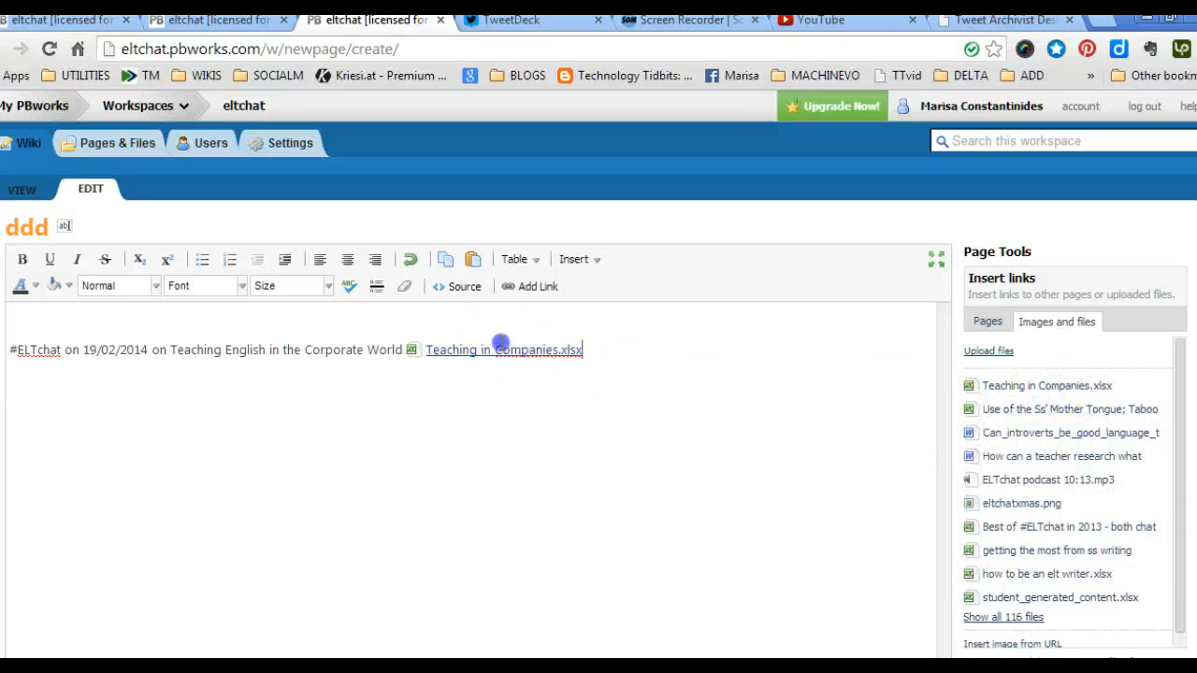
- Change the spreadsheet link's text to "Teaching in the corporate world.xlsx" and start a new line below it
drag(493, 349, 552, 346)
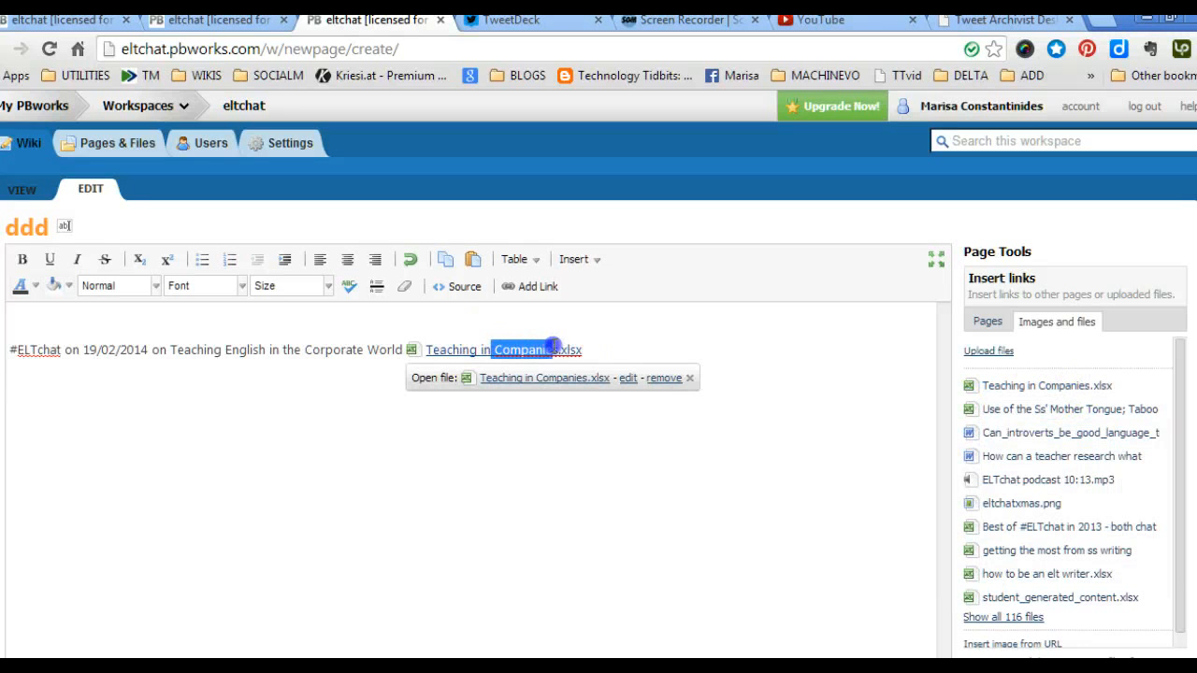
text(the)
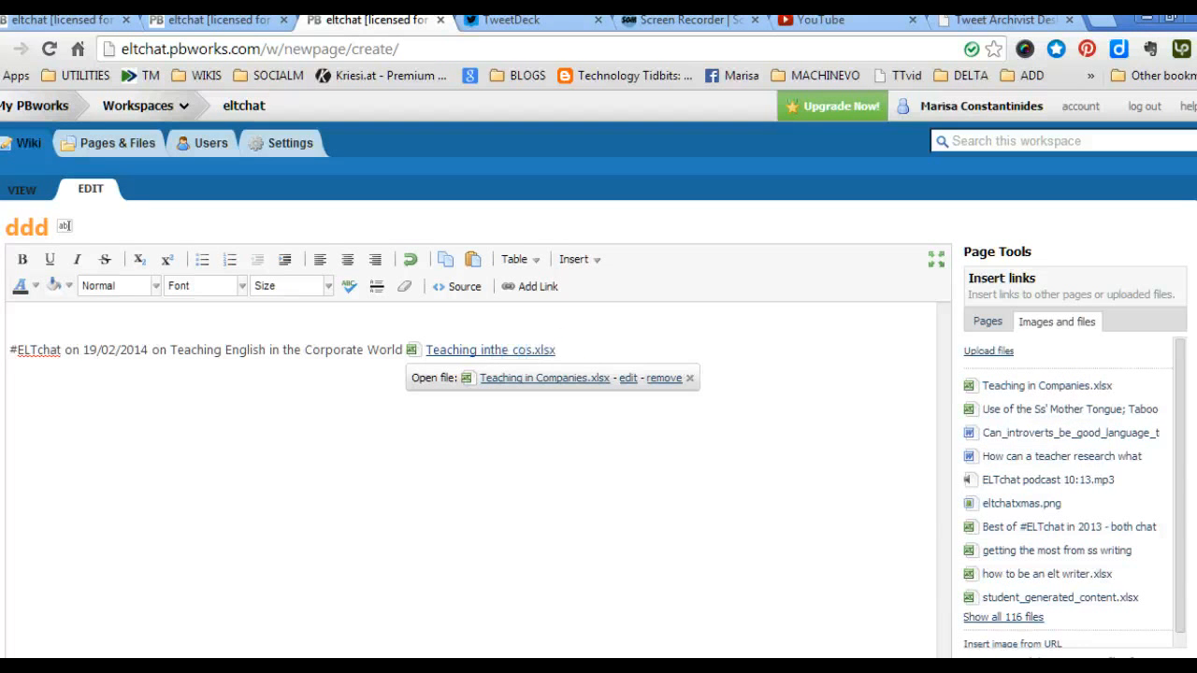
text( corporate worl)
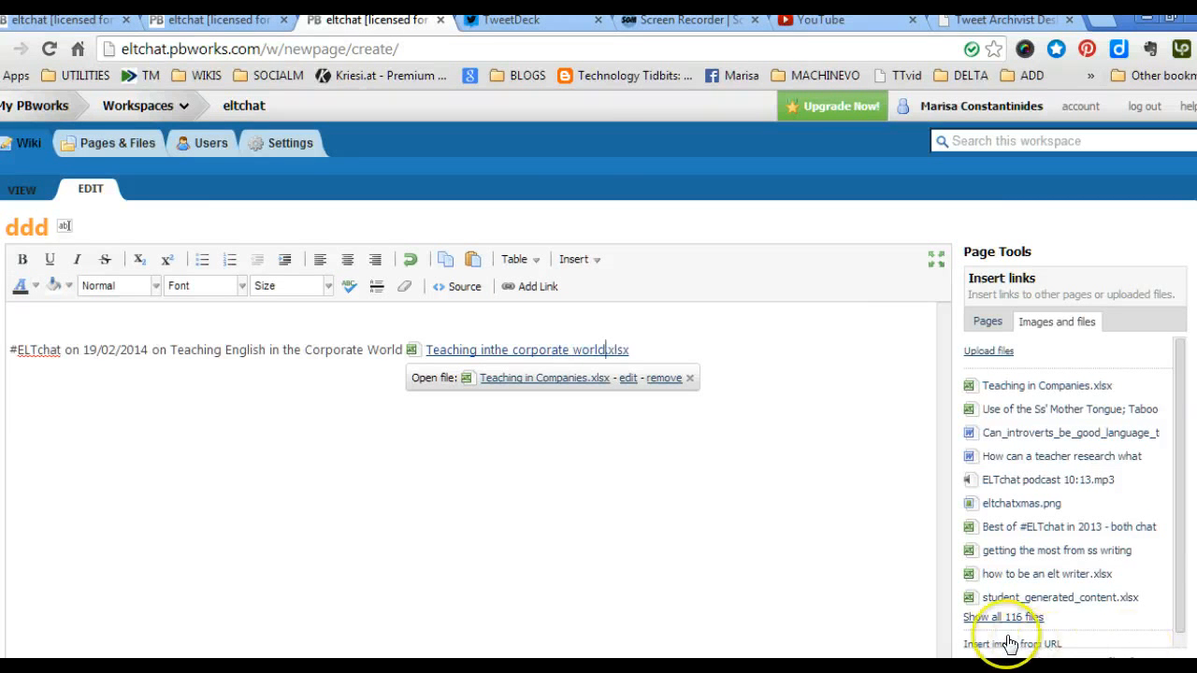
text(d)
click(491, 349)
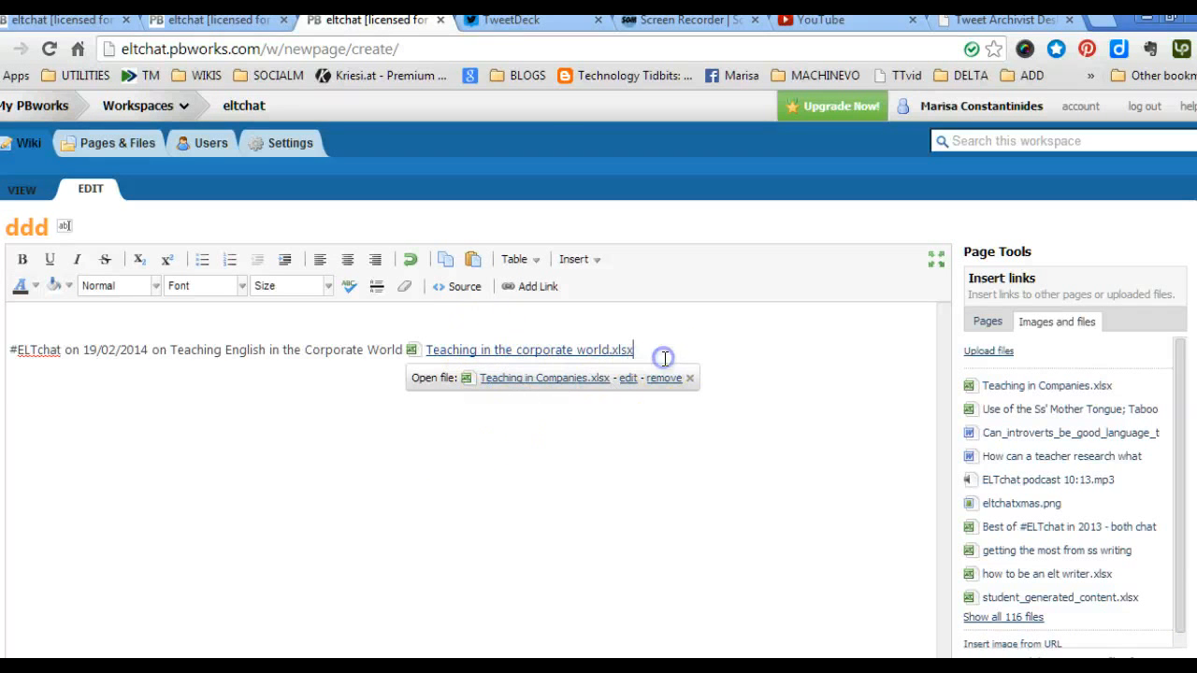
key(Return)
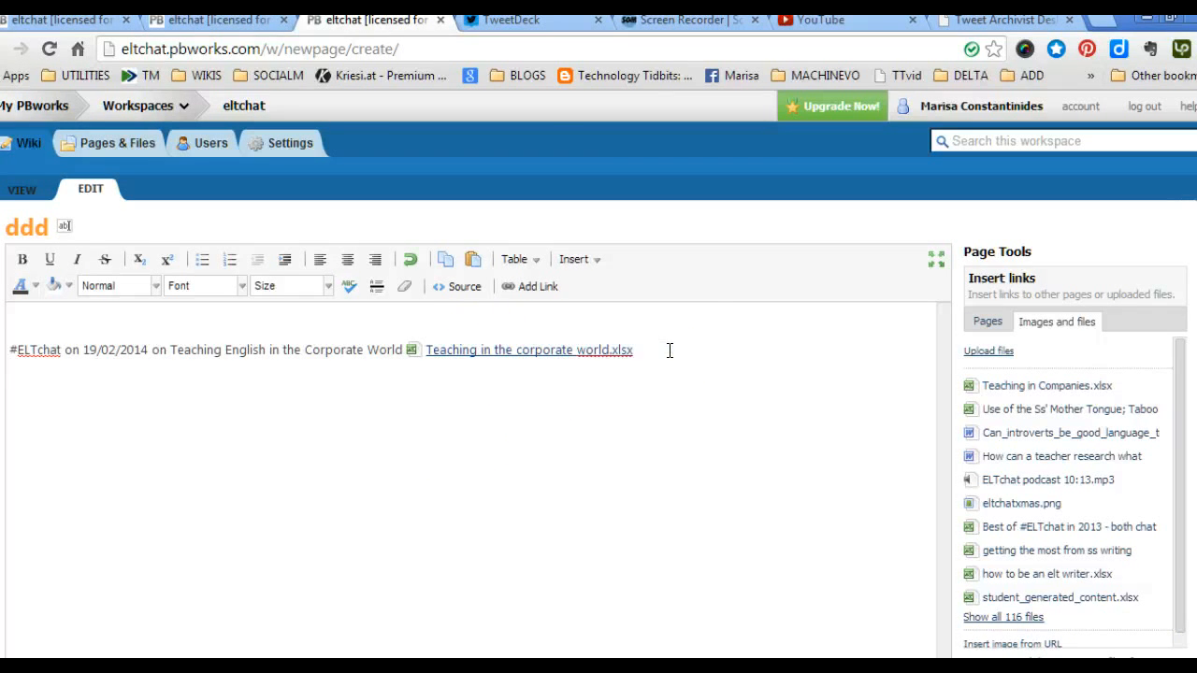
- Try to paste the copied transcript into the page body below the spreadsheet link
right_click(440, 435)
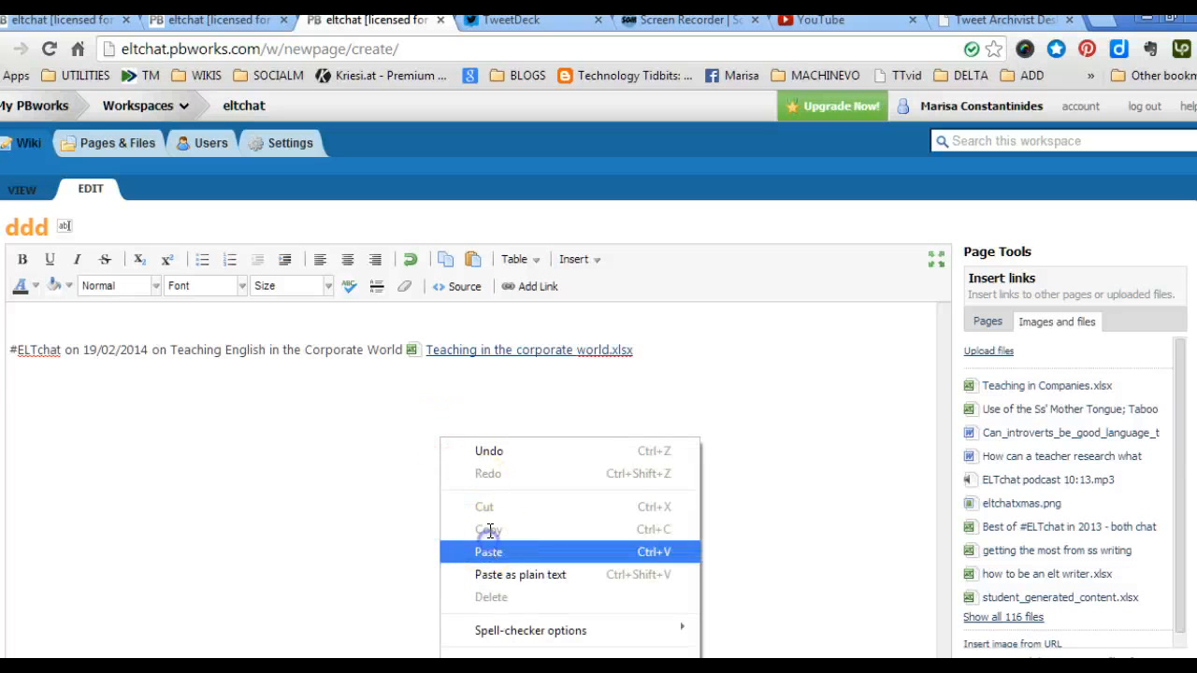
click(488, 548)
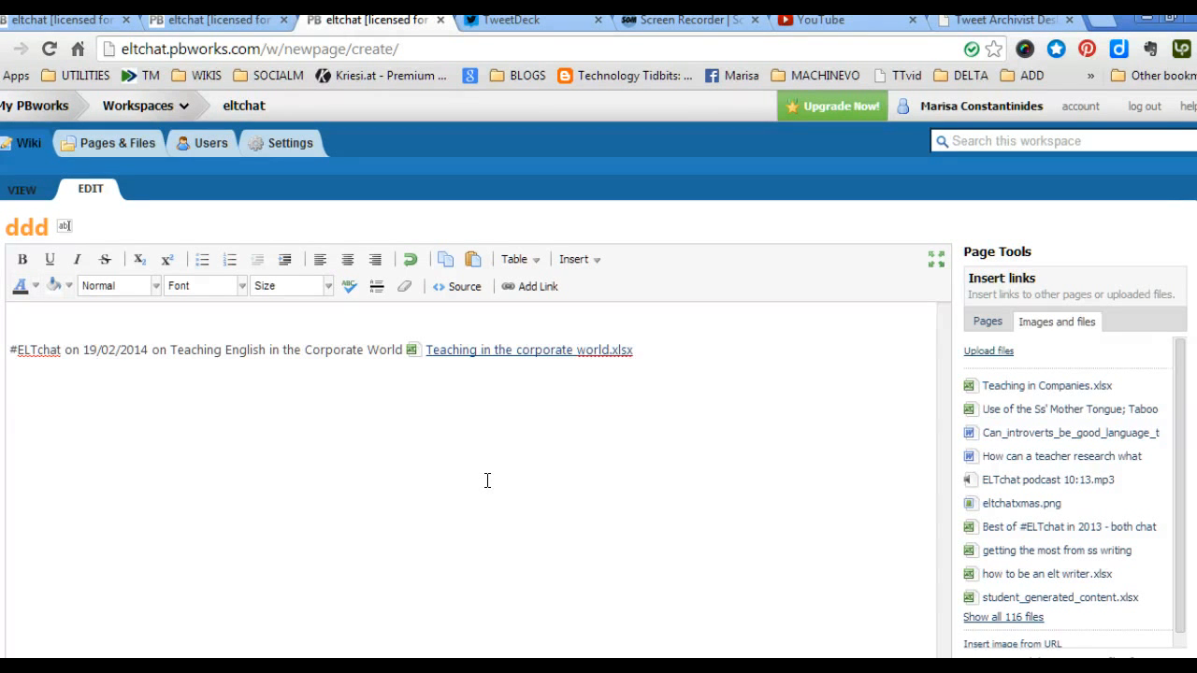
click(560, 469)
right_click(561, 469)
click(612, 586)
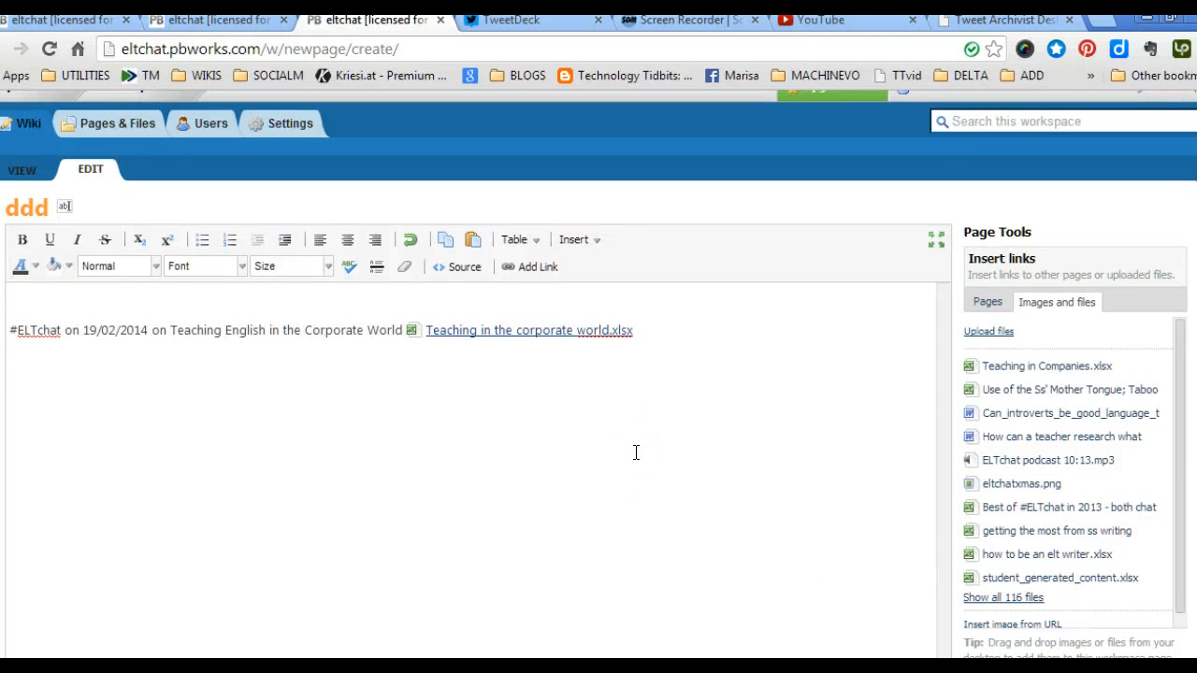
click(635, 456)
- Switch to the Word document holding the transcript and copy the entire username, date and status table
click(563, 665)
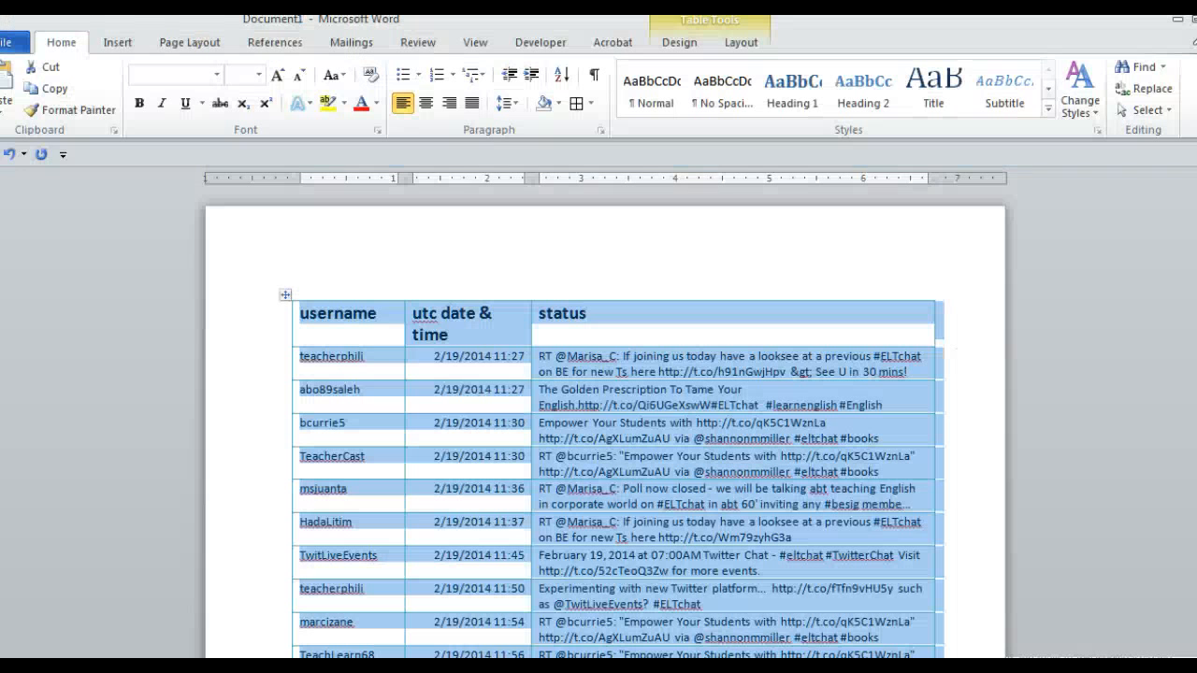
right_click(470, 378)
click(314, 308)
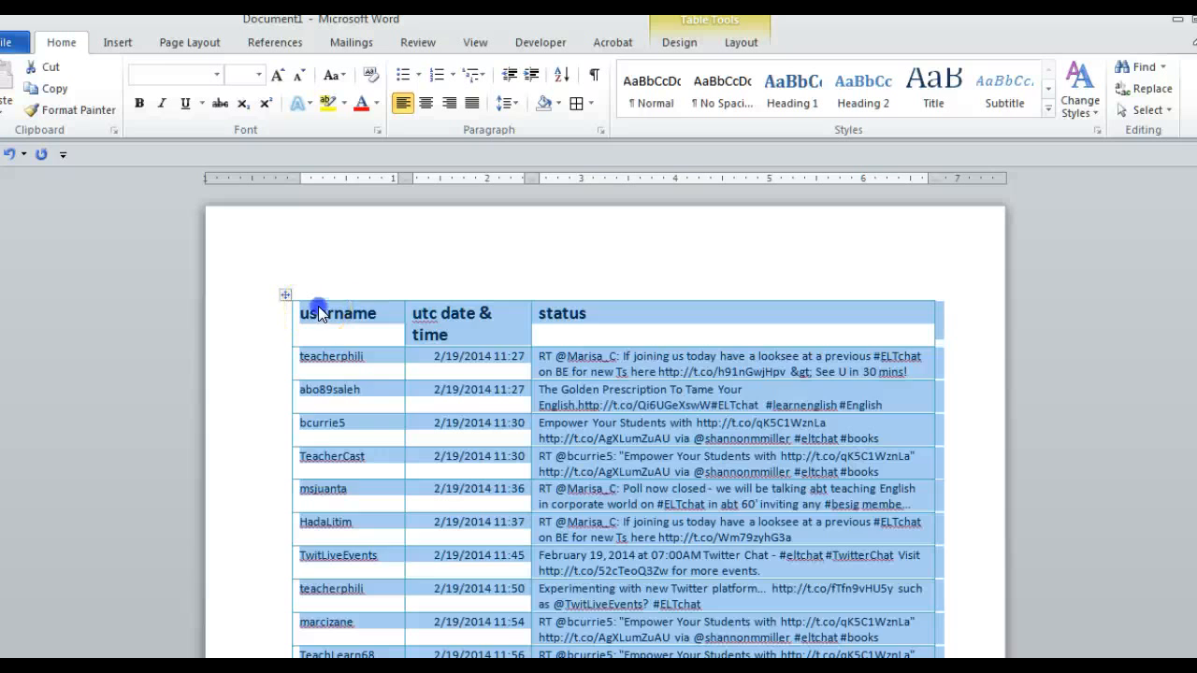
click(401, 279)
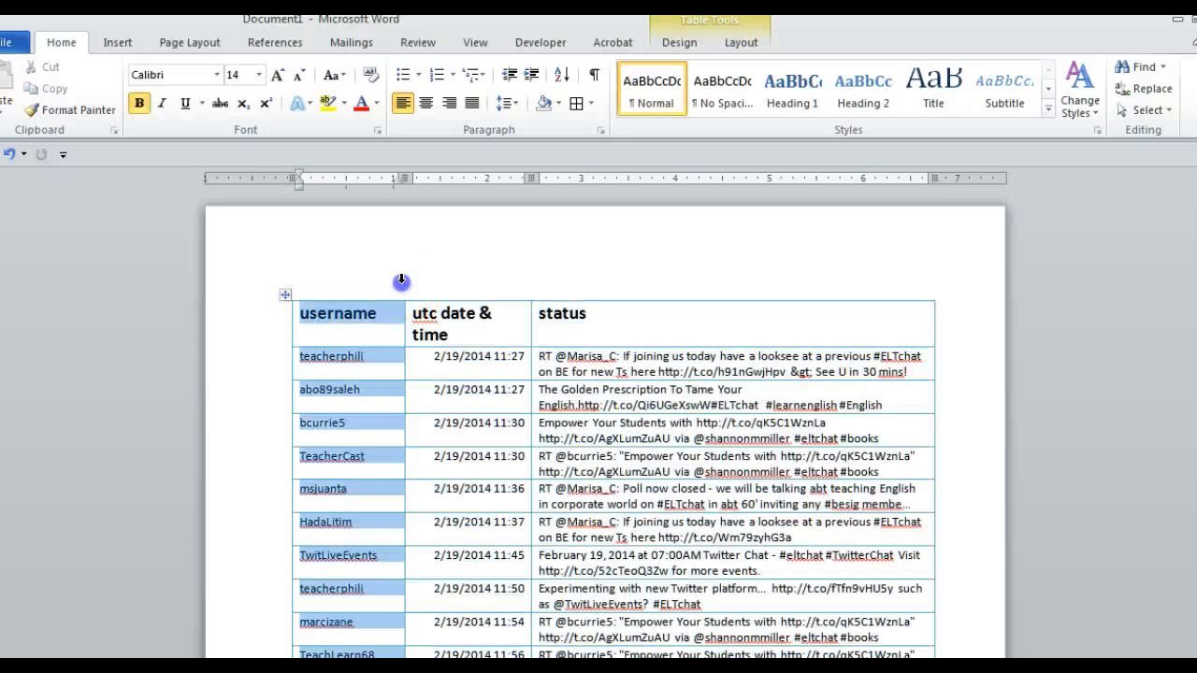
key(ctrl+a)
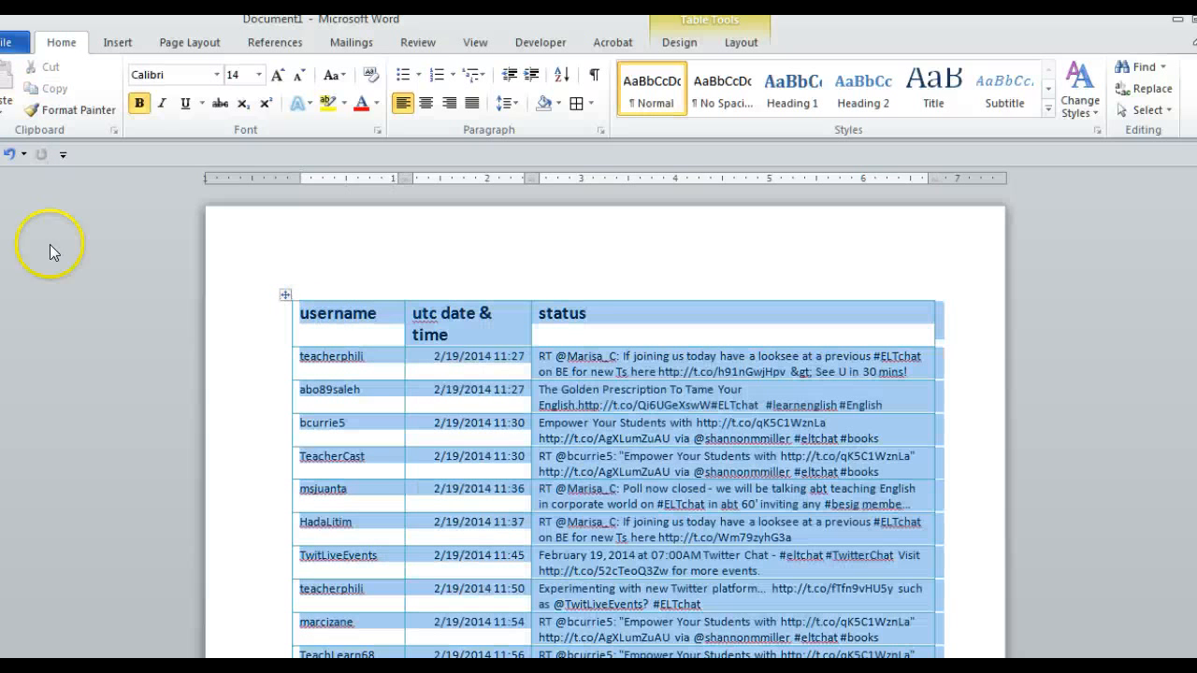
click(45, 89)
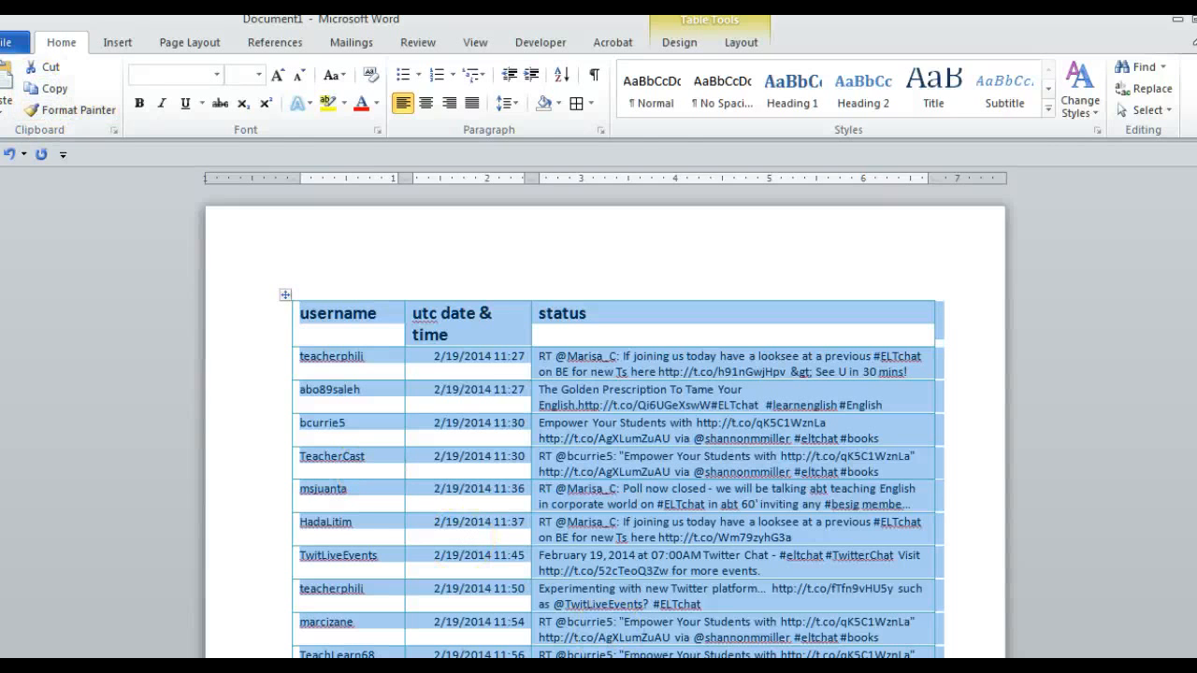
- Return to the wiki page in the browser and paste the transcript table below the spreadsheet link
key(alt+Tab)
right_click(253, 406)
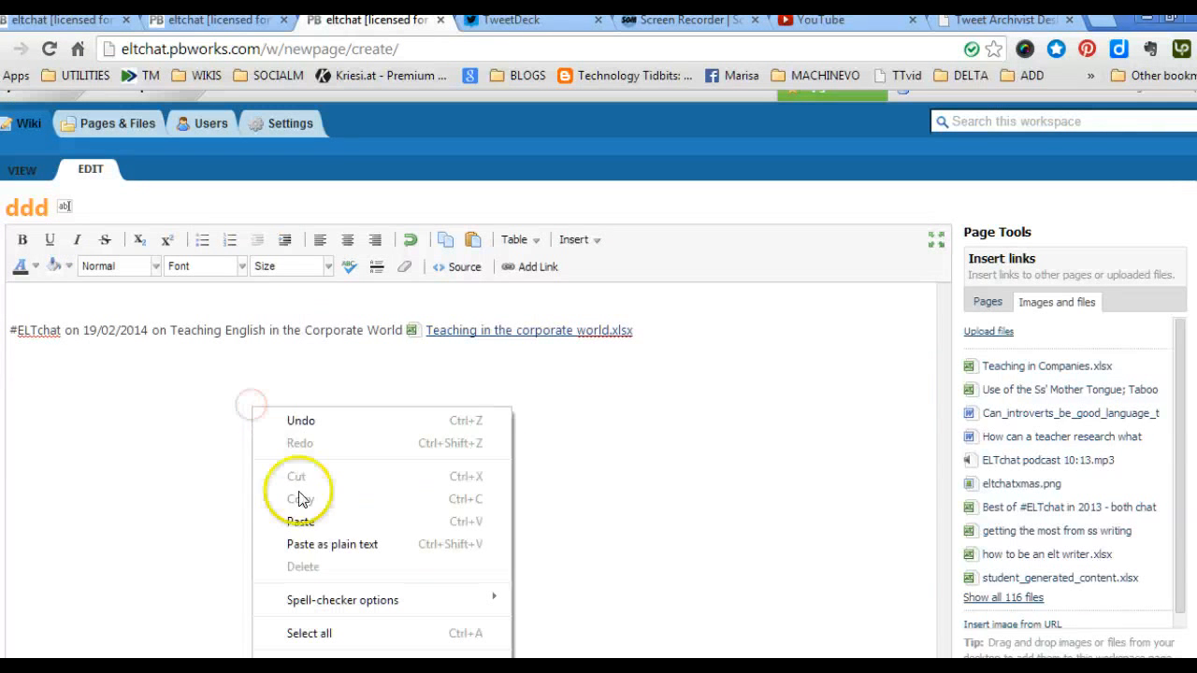
click(301, 523)
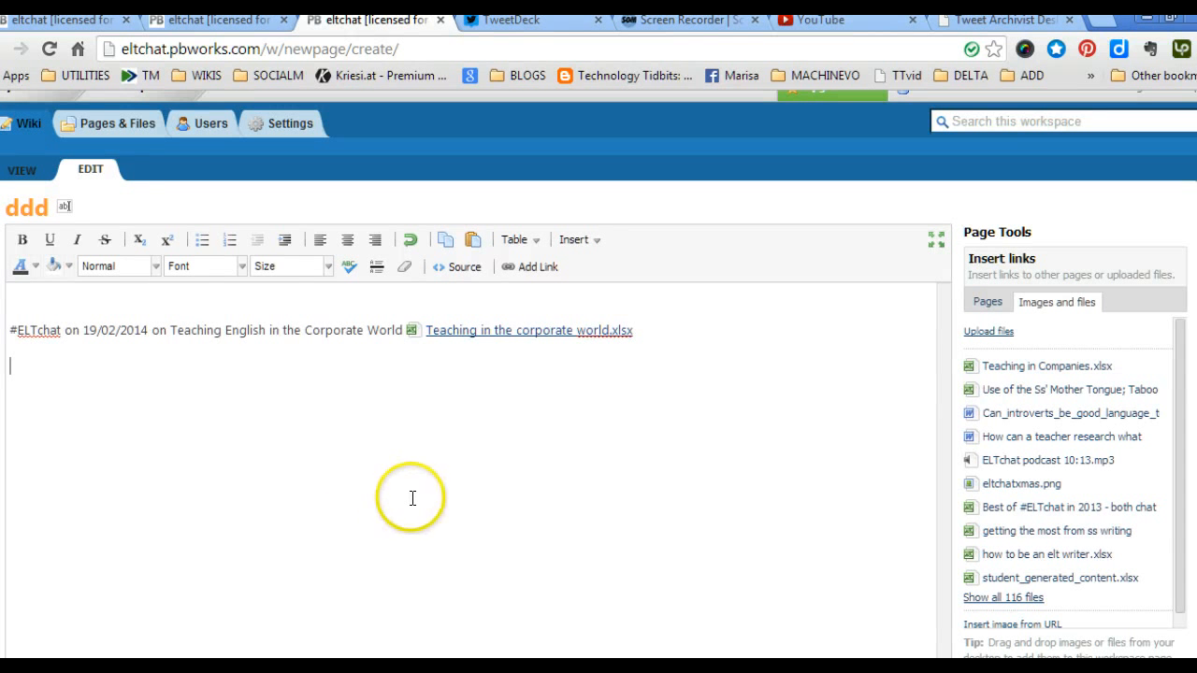
- Set the pasted transcript table's alignment to Center in its table properties and save the change
scroll(411, 497, up, 10)
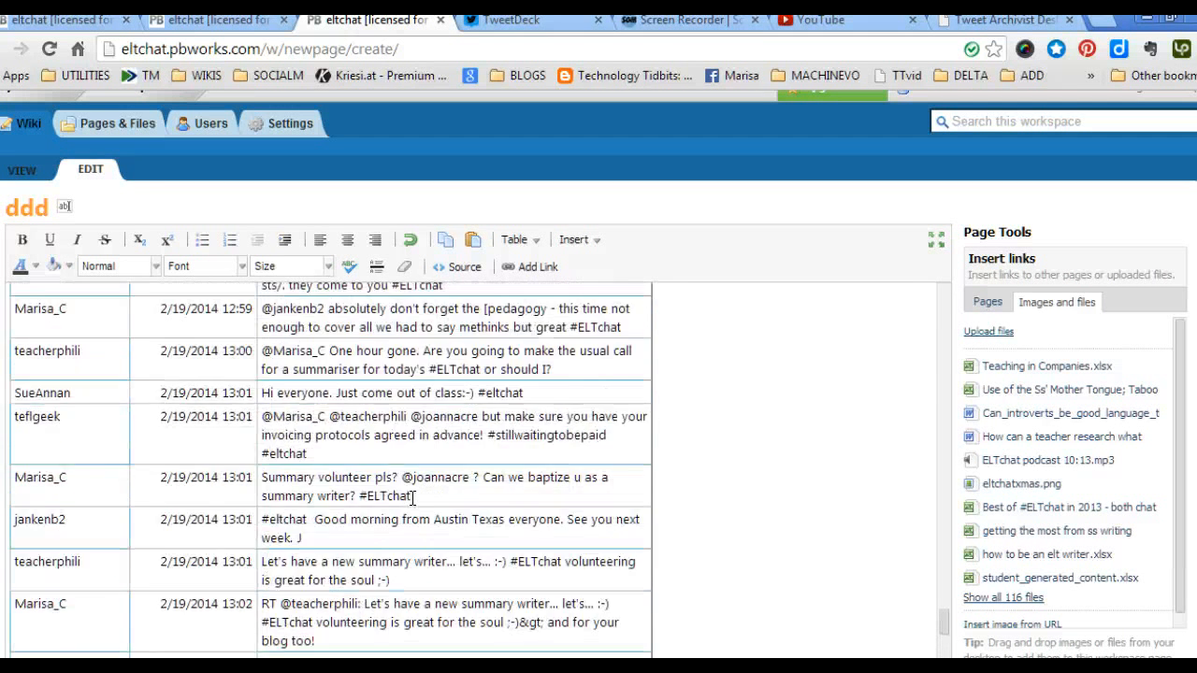
scroll(411, 497, up, 10)
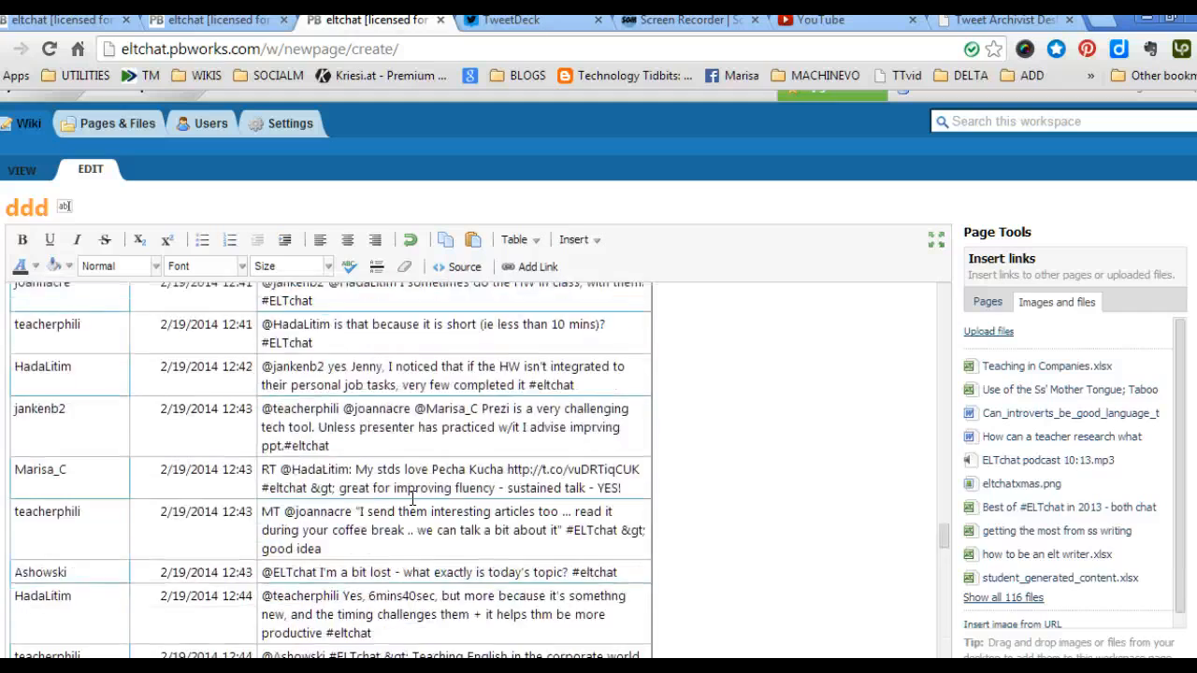
scroll(411, 498, up, 10)
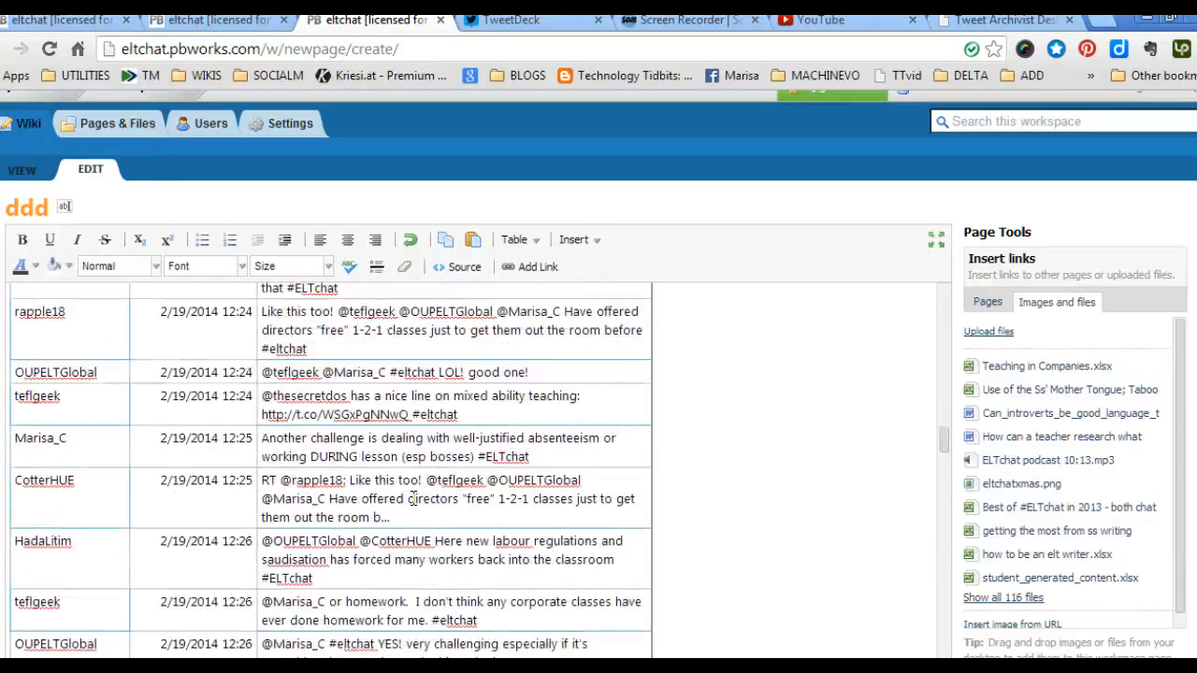
scroll(411, 498, up, 10)
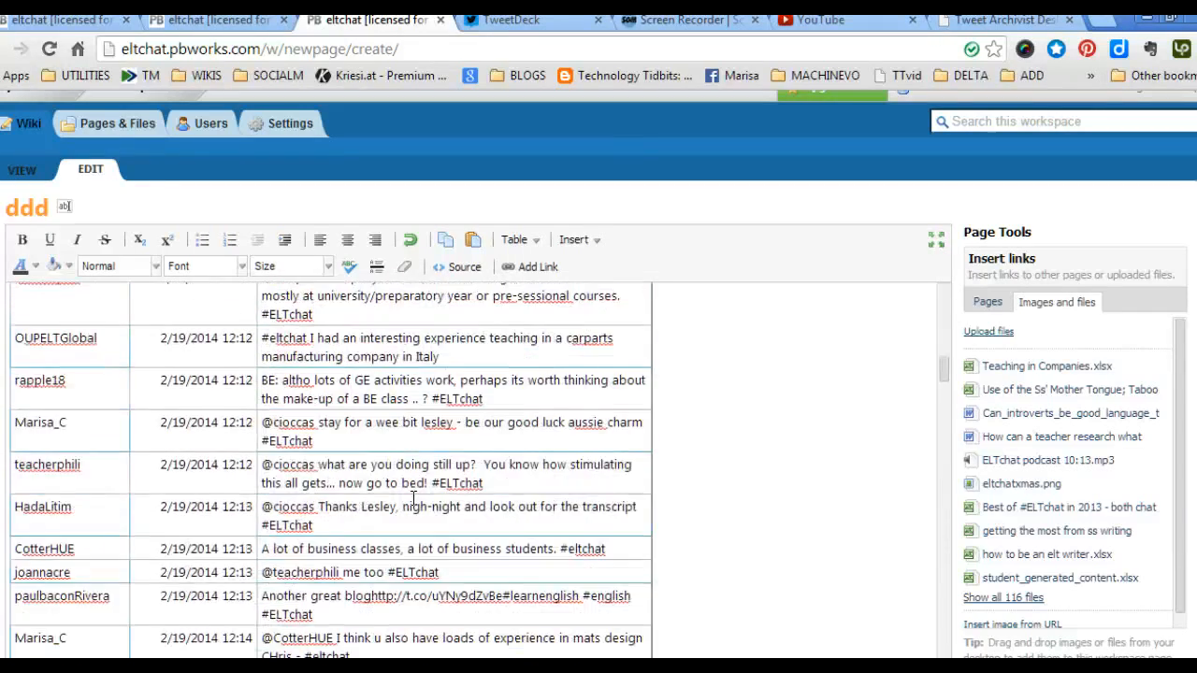
scroll(411, 497, up, 10)
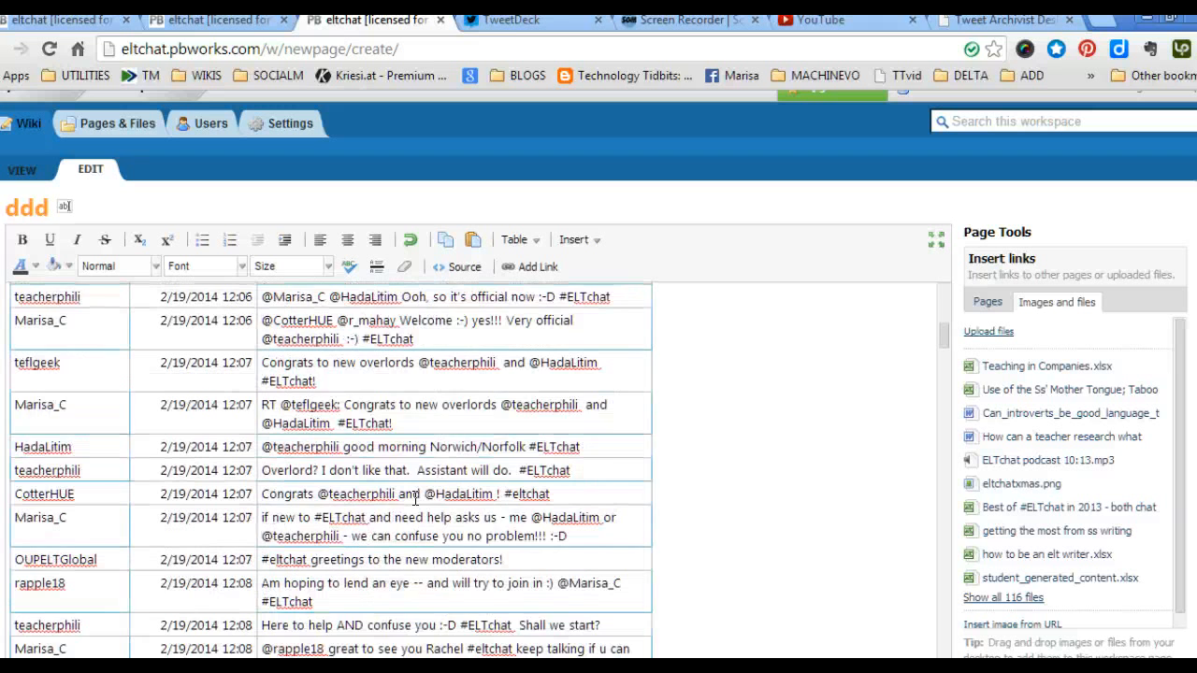
scroll(414, 497, up, 10)
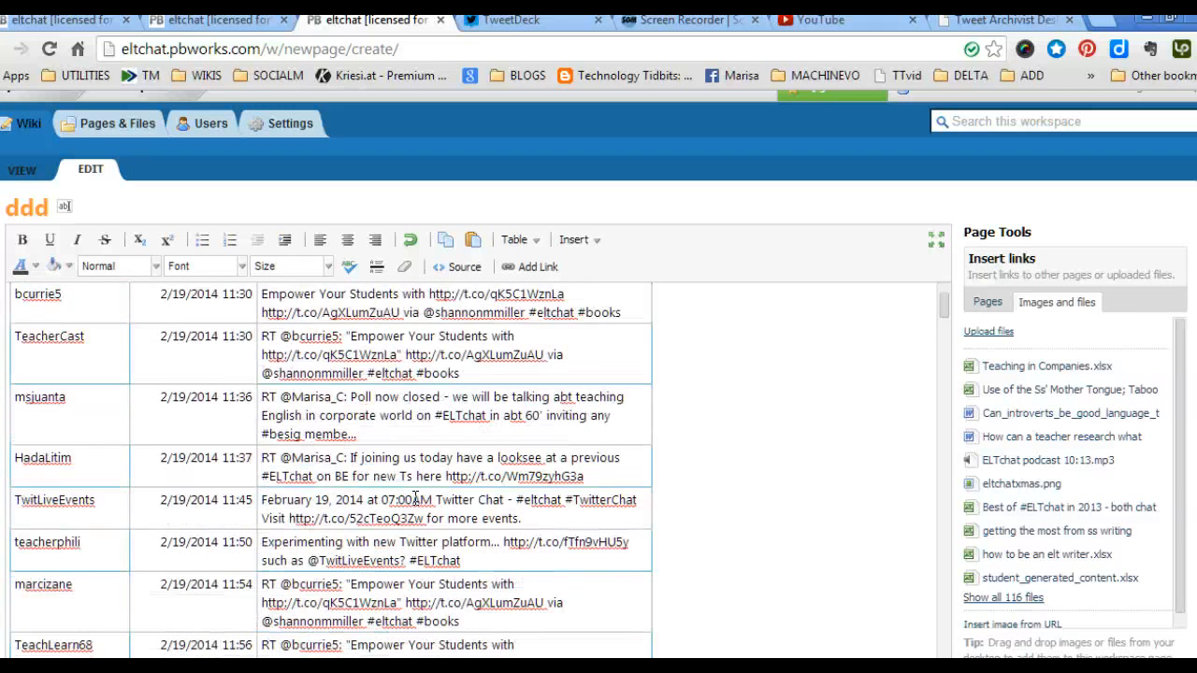
scroll(414, 497, up, 5)
right_click(611, 466)
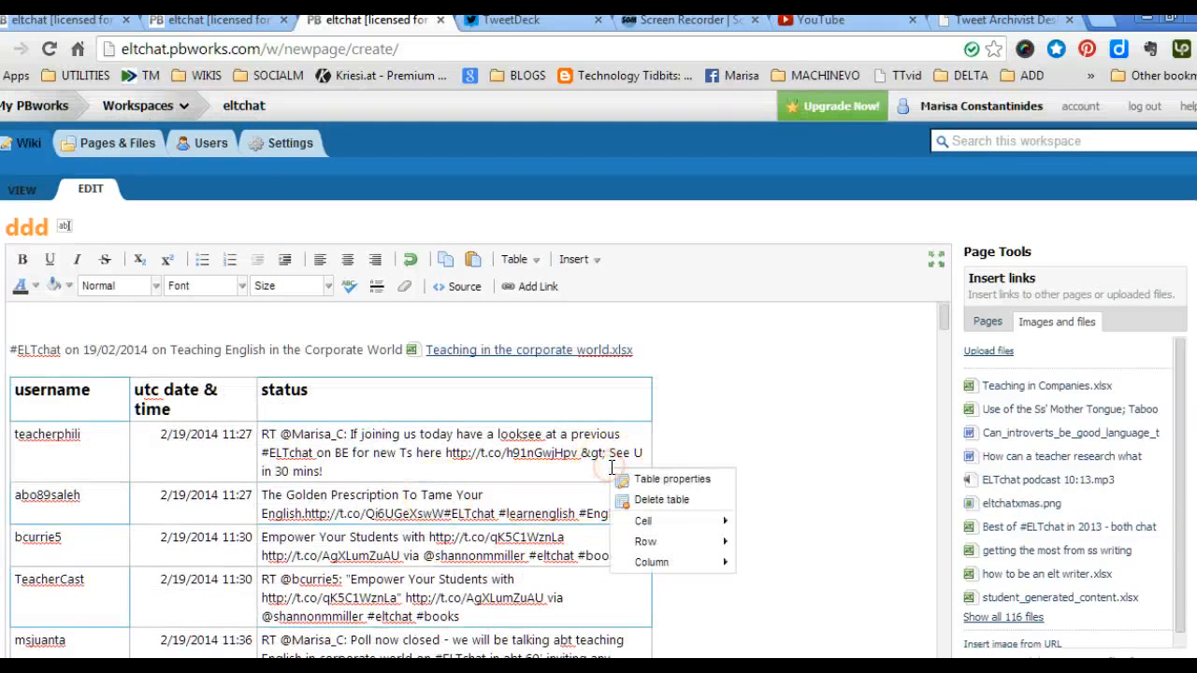
click(664, 478)
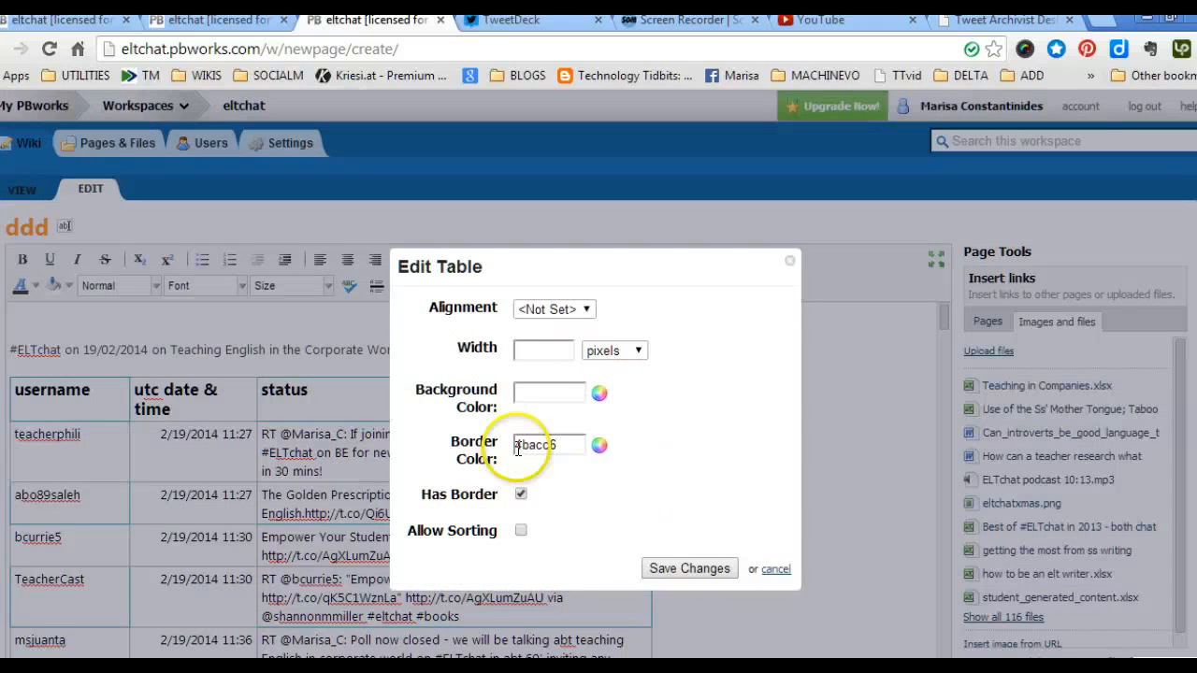
click(585, 309)
click(559, 353)
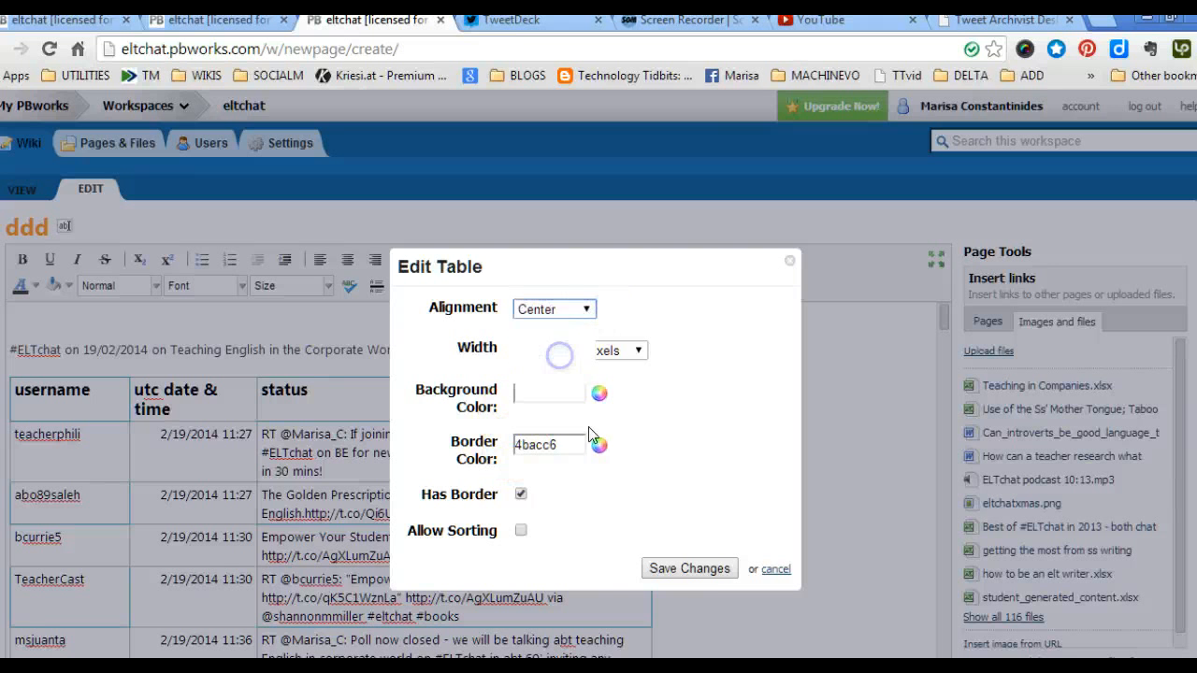
click(690, 568)
- Delete the table row with the unrelated "Empower Your Students" tweet dated 2/19/2014 12:32
scroll(541, 529, down, 3)
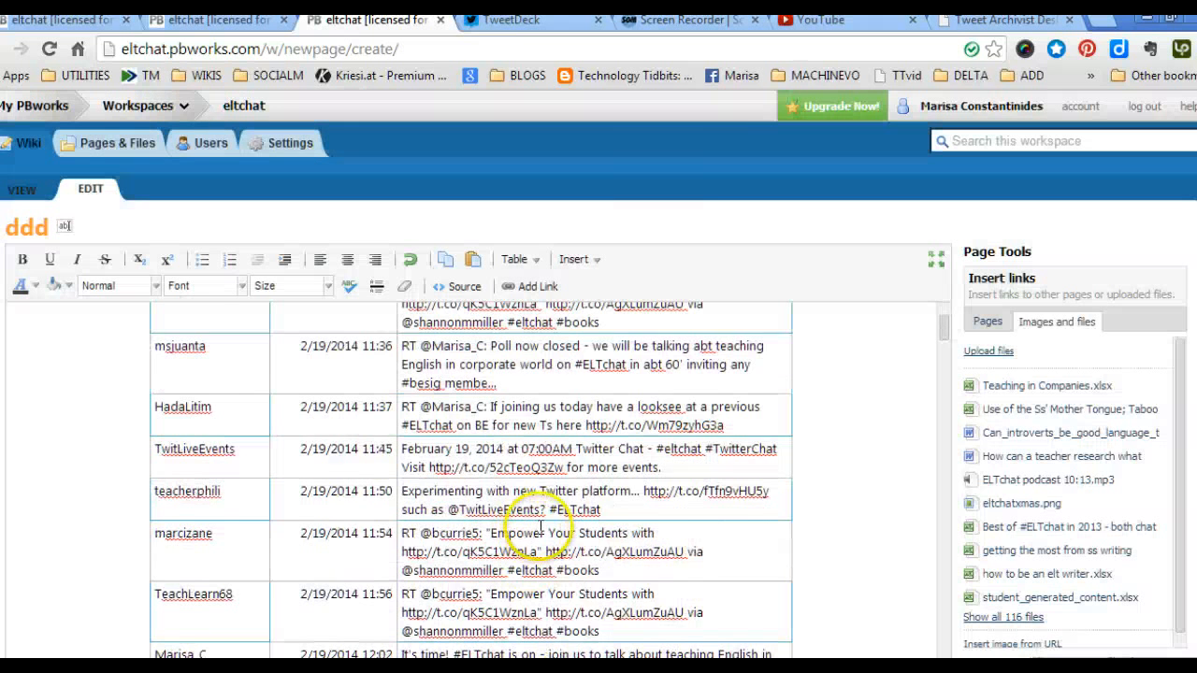
scroll(541, 528, down, 12)
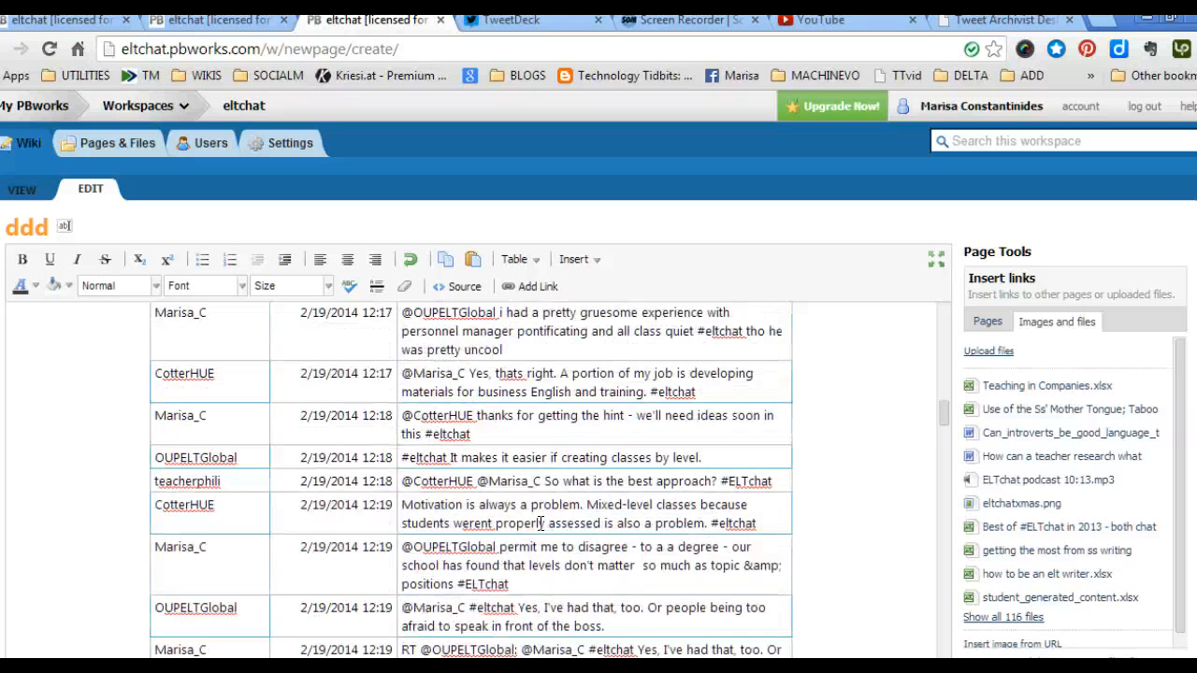
scroll(541, 523, down, 3)
click(543, 510)
scroll(546, 509, down, 3)
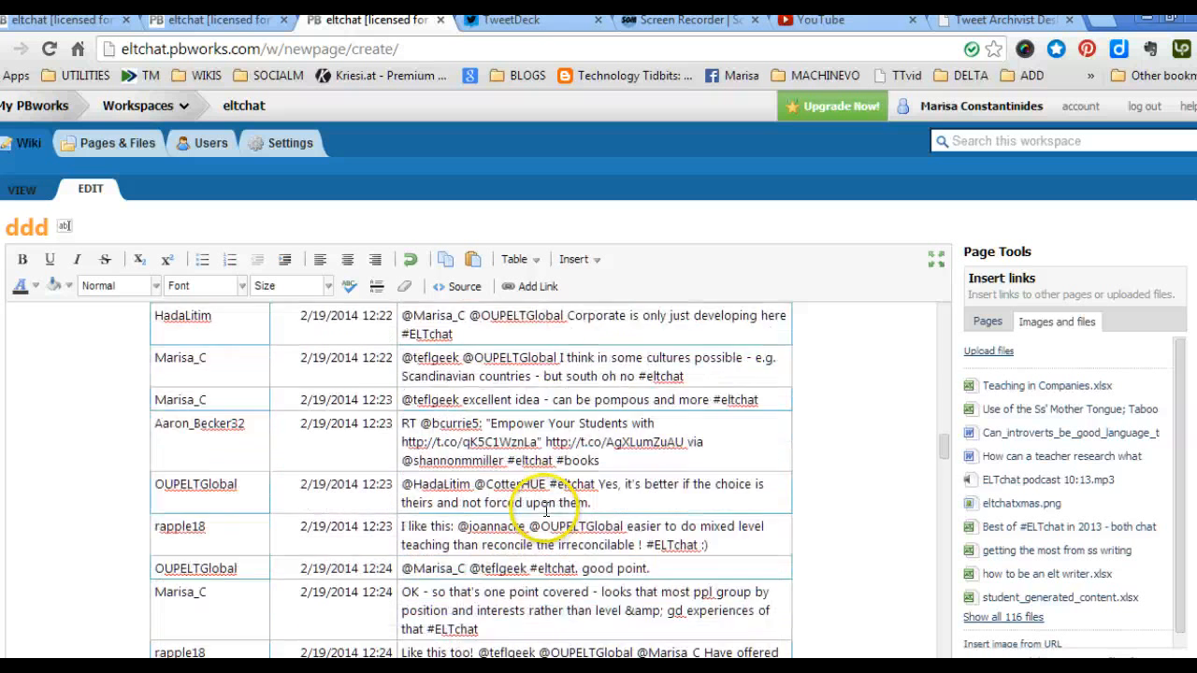
scroll(546, 509, down, 6)
scroll(547, 510, down, 6)
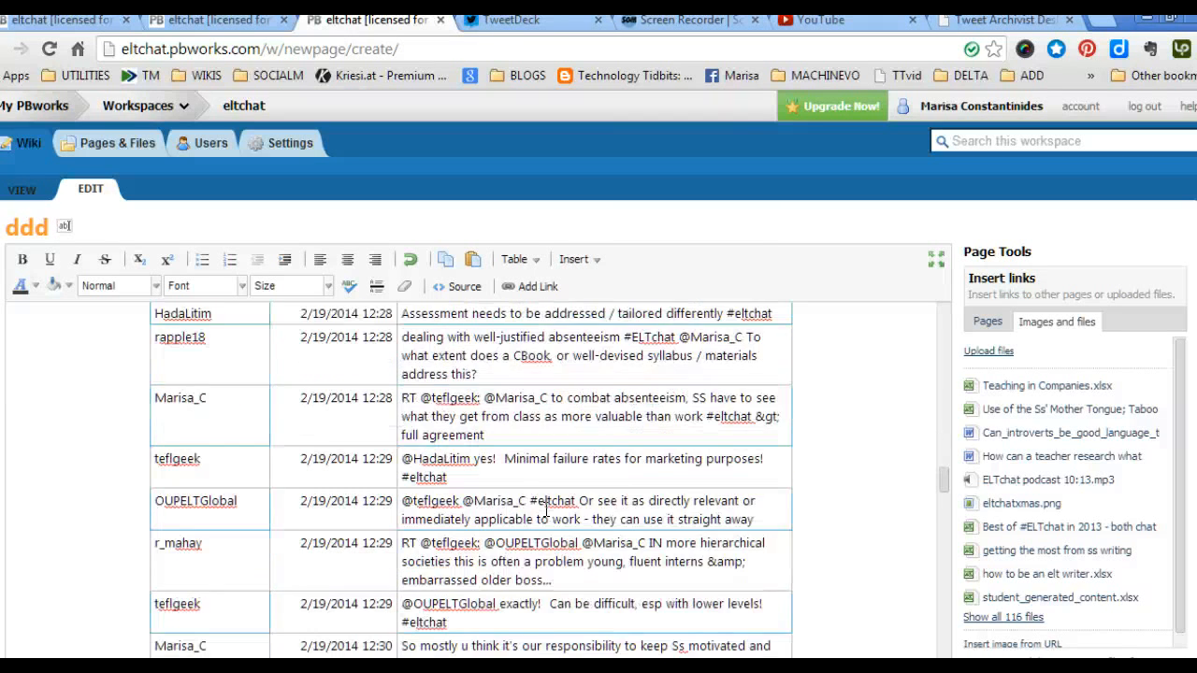
scroll(546, 510, down, 8)
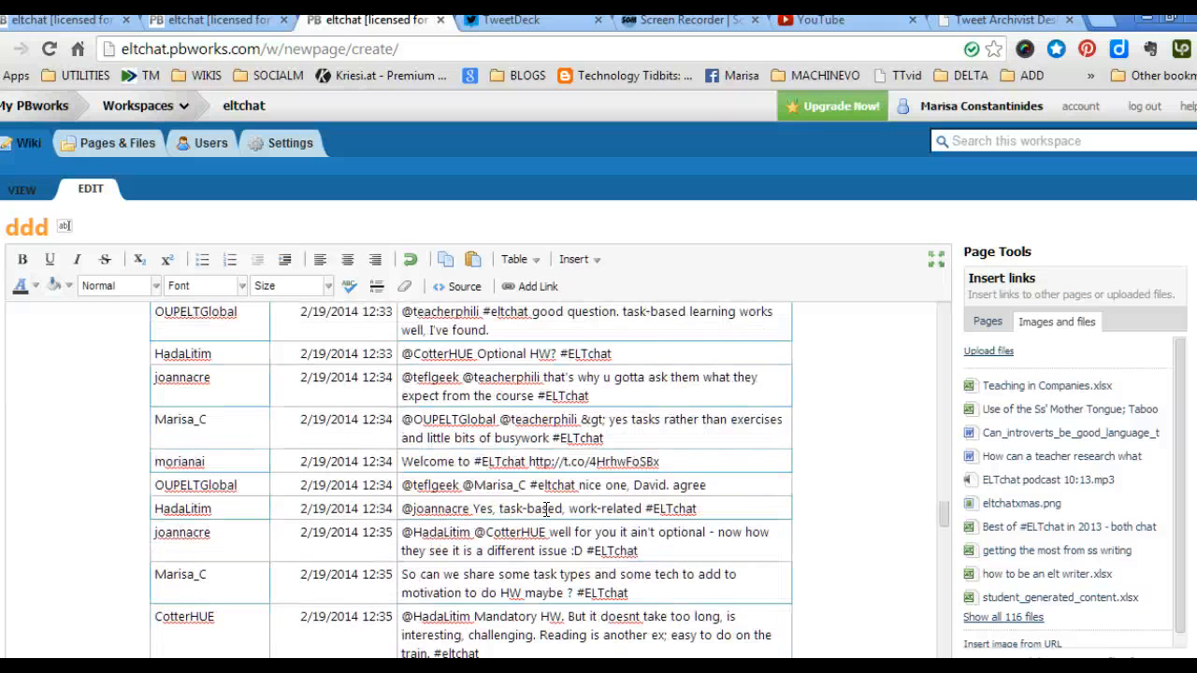
scroll(546, 510, up, 3)
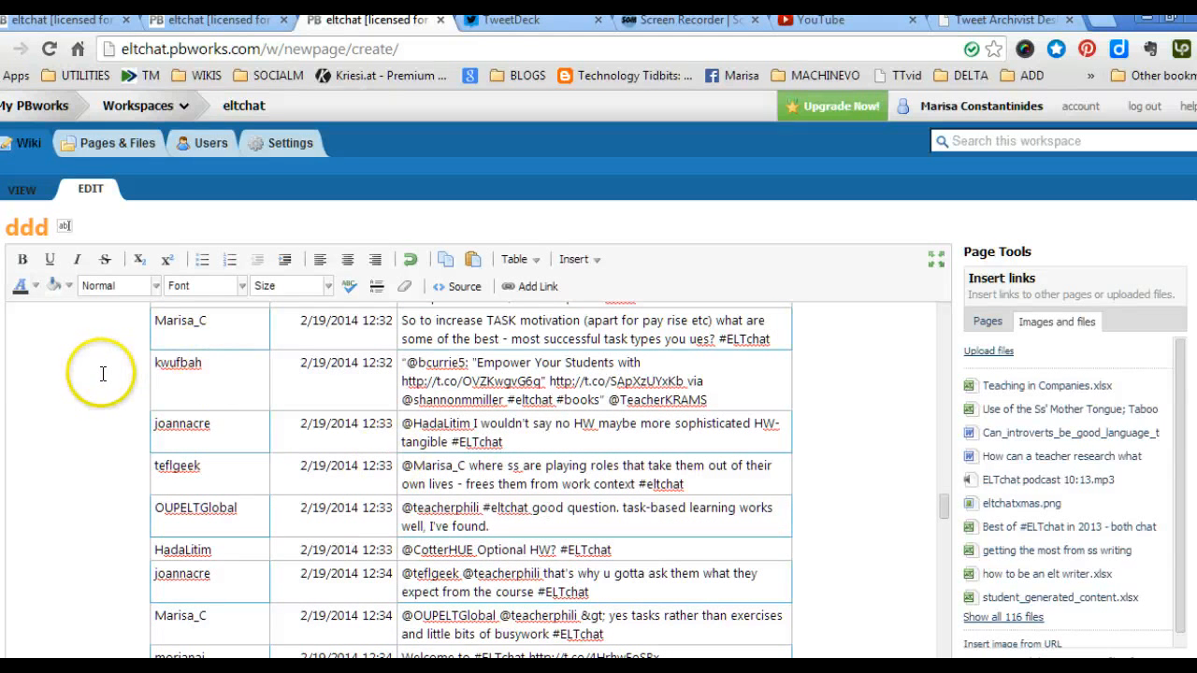
drag(145, 364, 424, 383)
drag(698, 381, 234, 373)
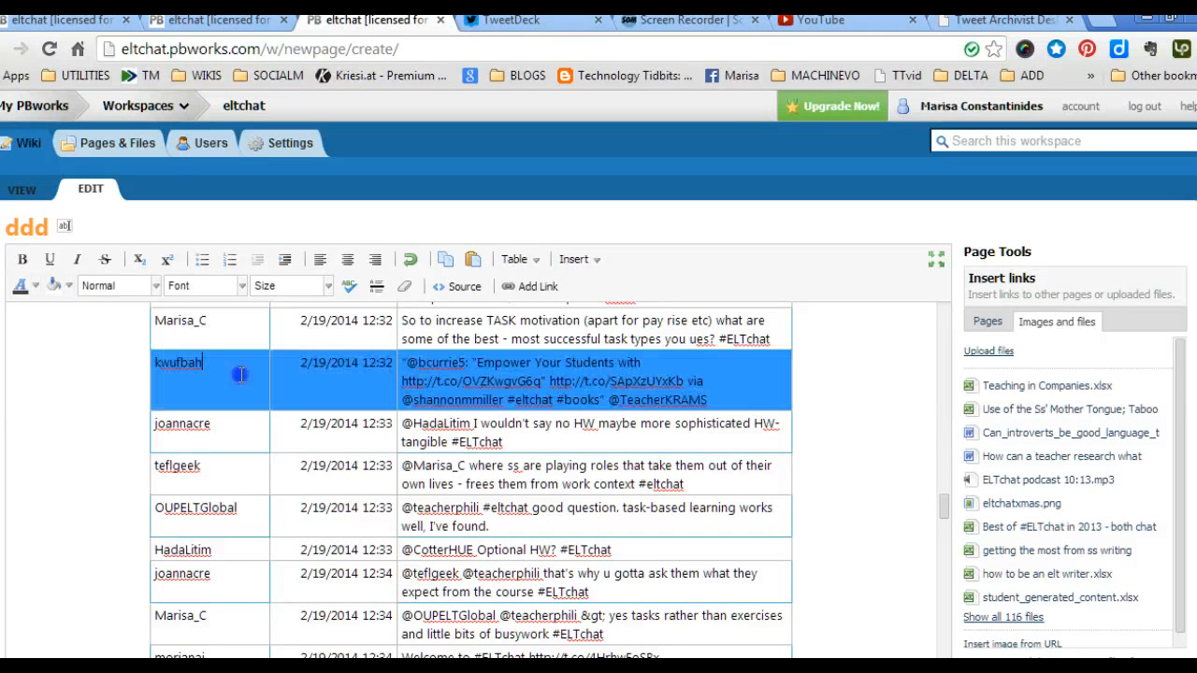
click(512, 260)
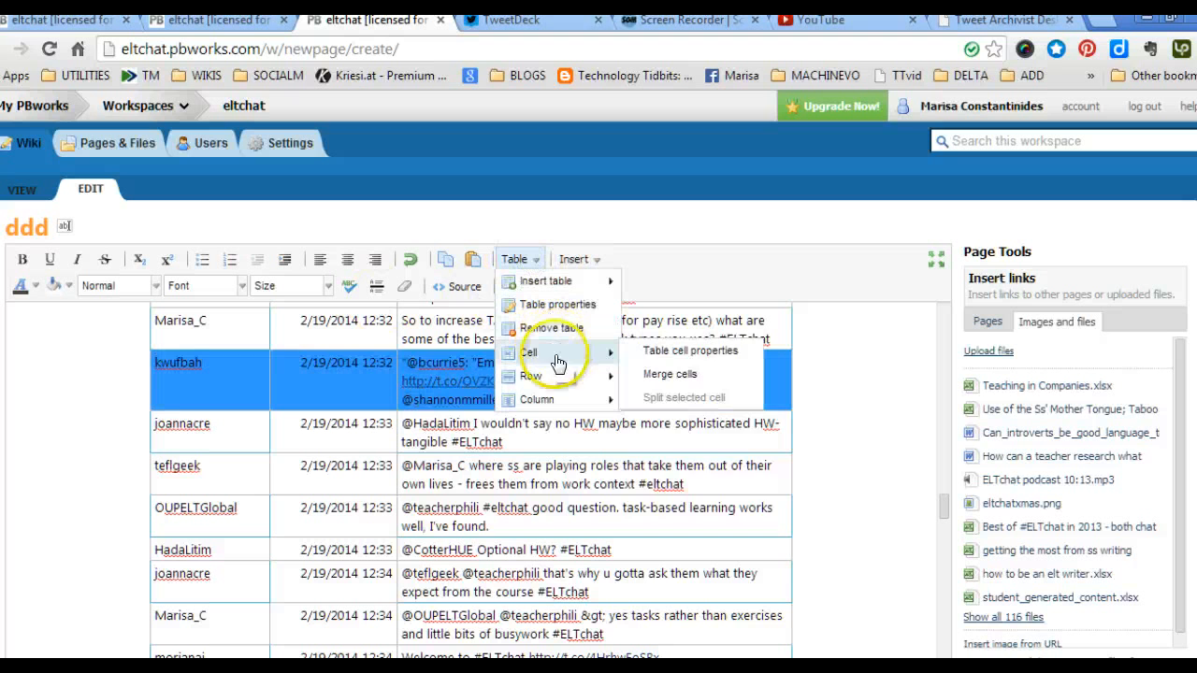
mouse_move(546, 374)
click(667, 421)
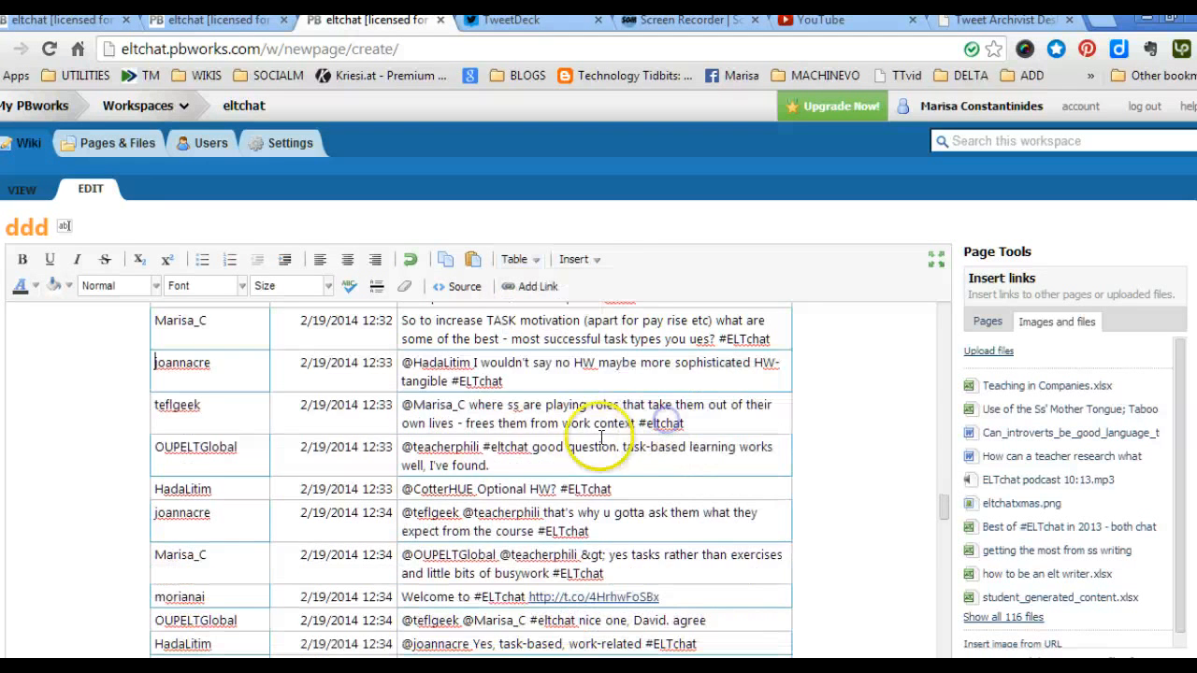
- Check the remaining transcript rows down to the end of the table and save the wiki page
scroll(512, 424, down, 3)
scroll(512, 423, down, 15)
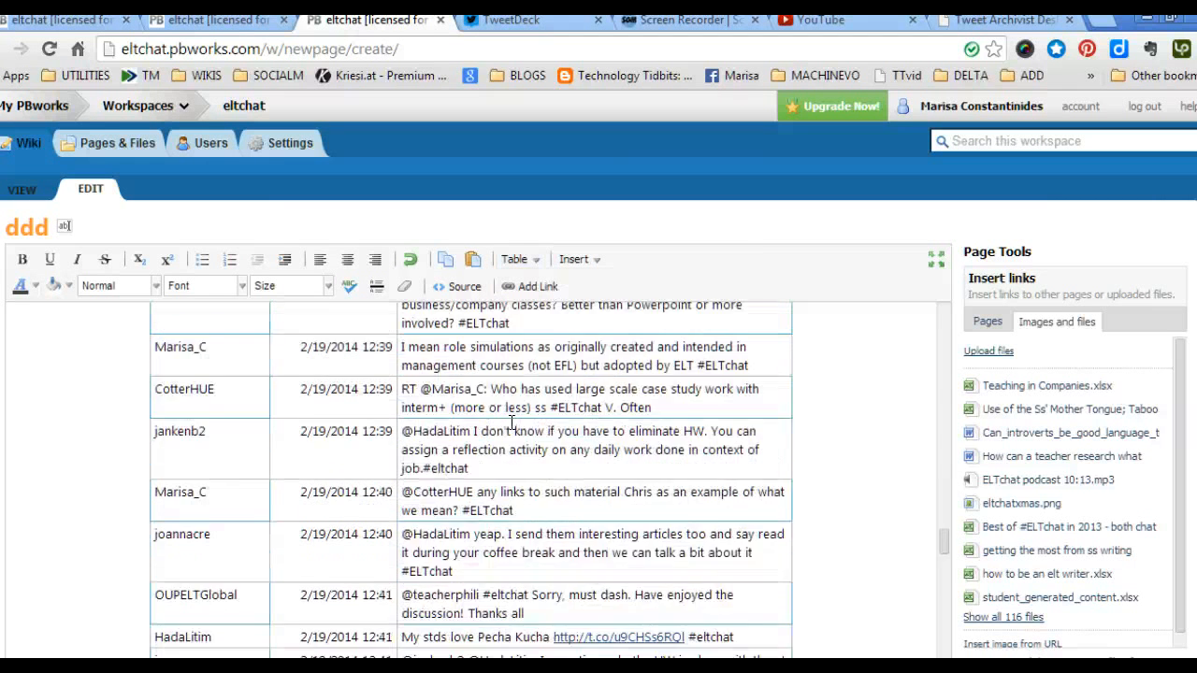
scroll(520, 426, down, 10)
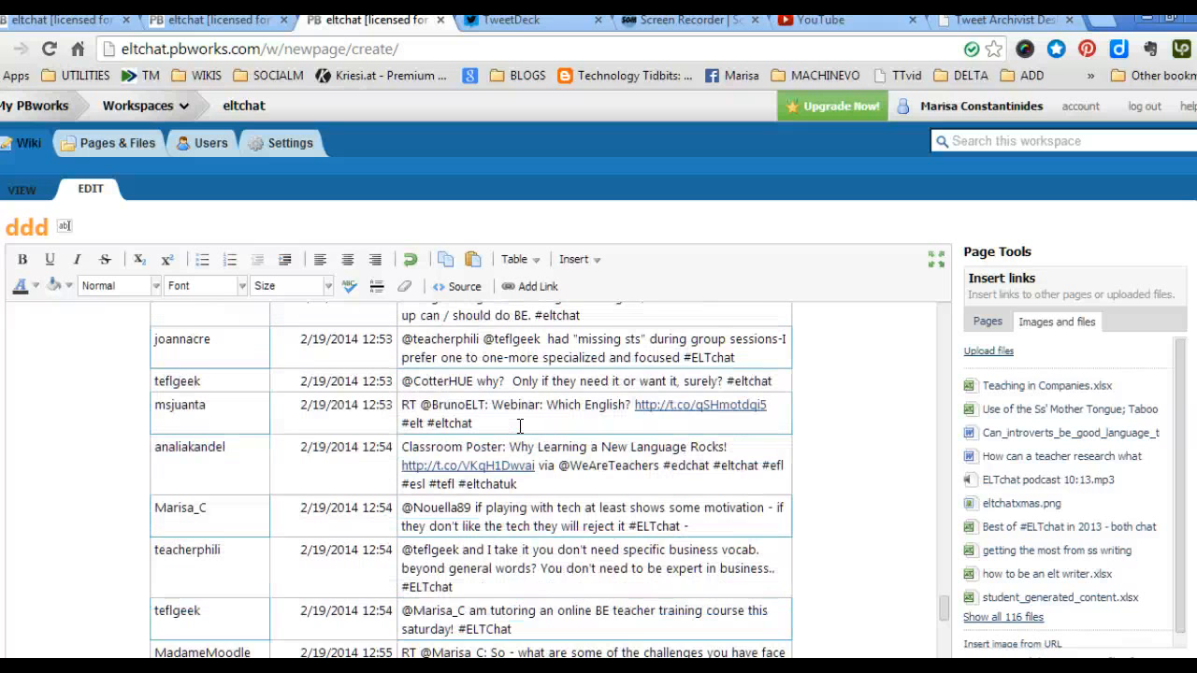
scroll(520, 426, down, 4)
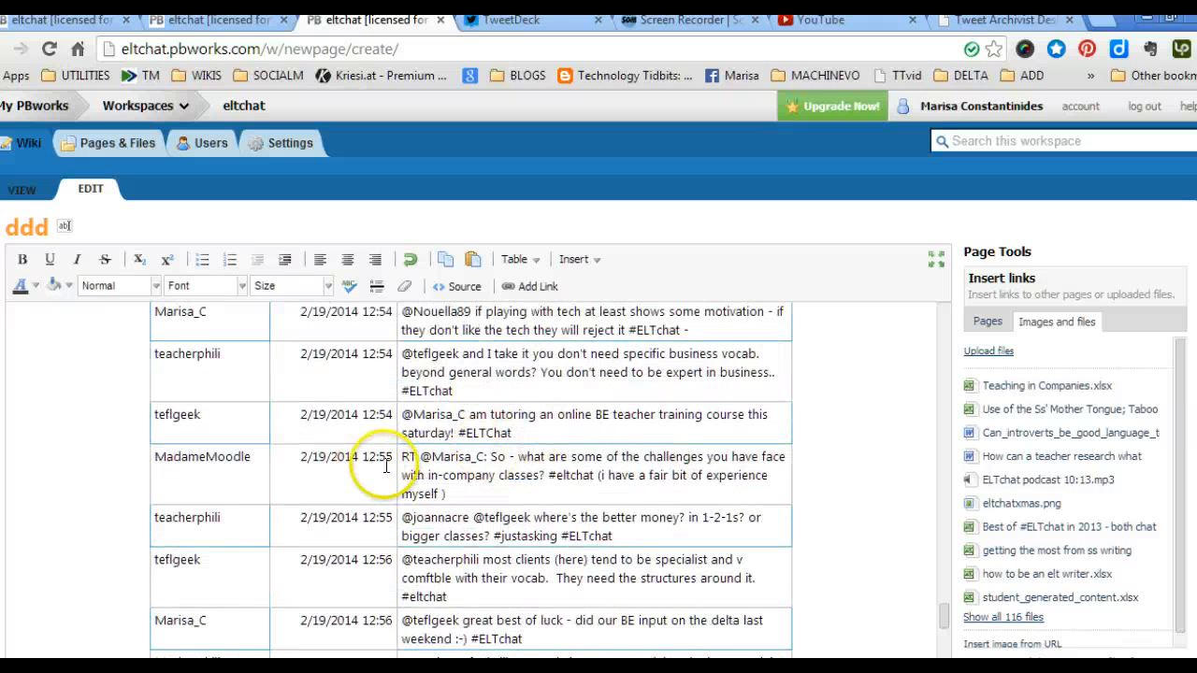
scroll(374, 458, down, 6)
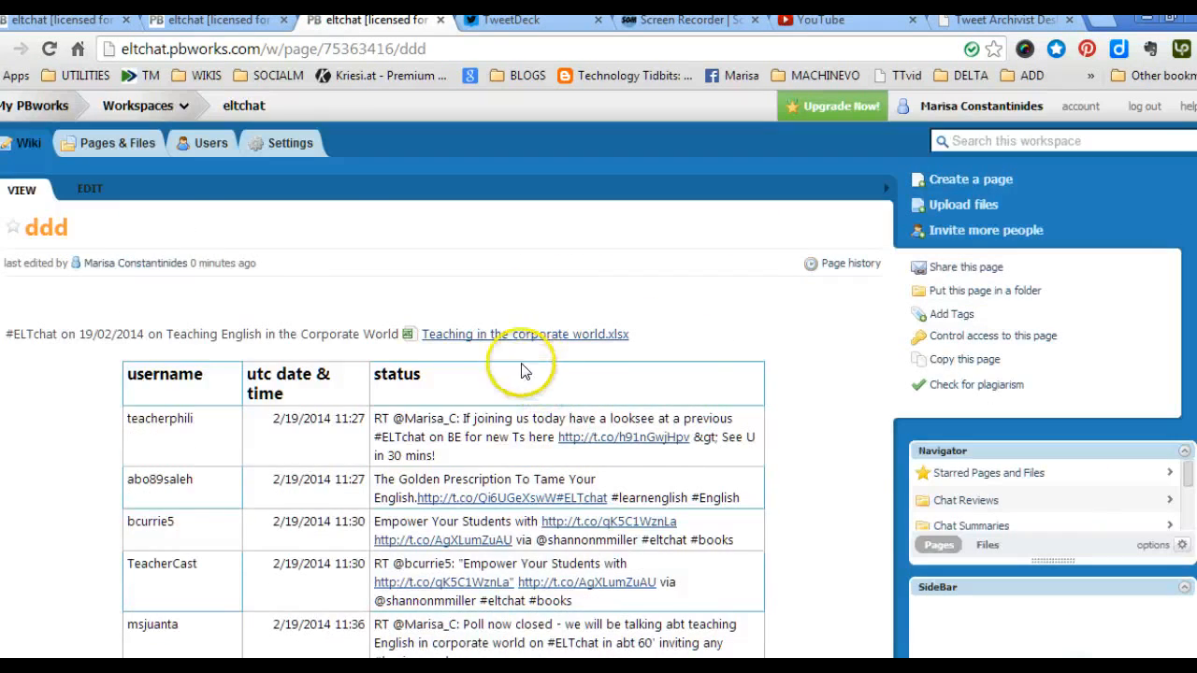
- Open the existing "Teaching English in the Corporate World" wiki page from the recent activity and copy its web address
scroll(790, 494, down, 4)
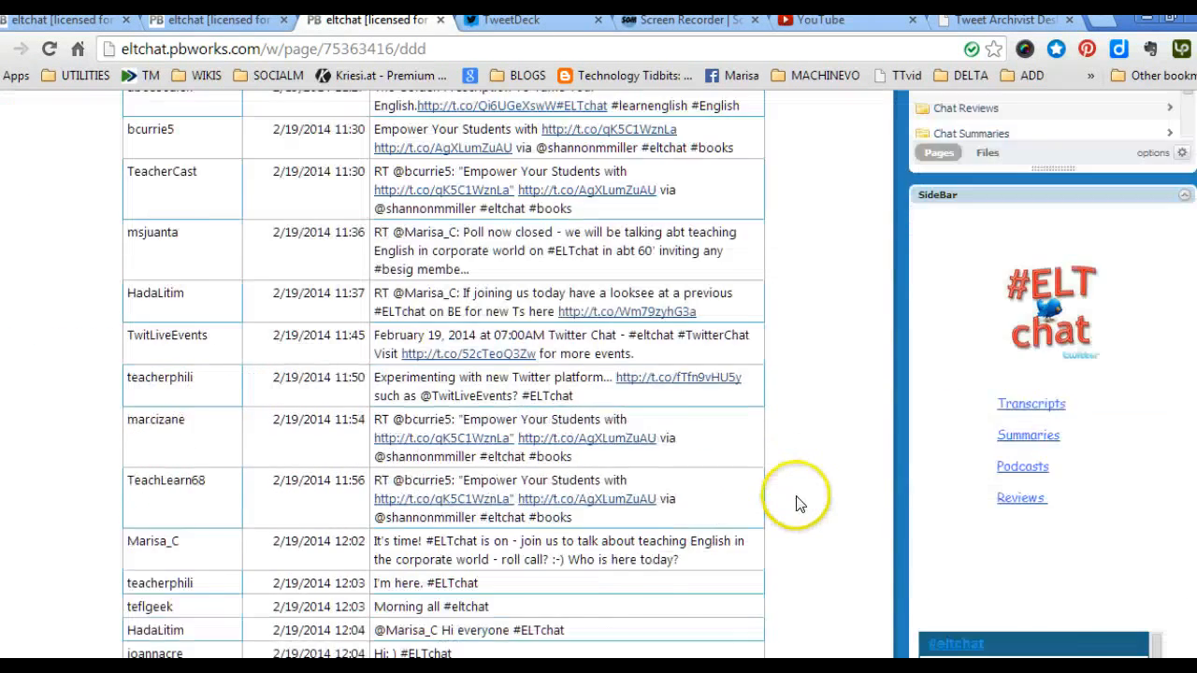
scroll(796, 502, down, 10)
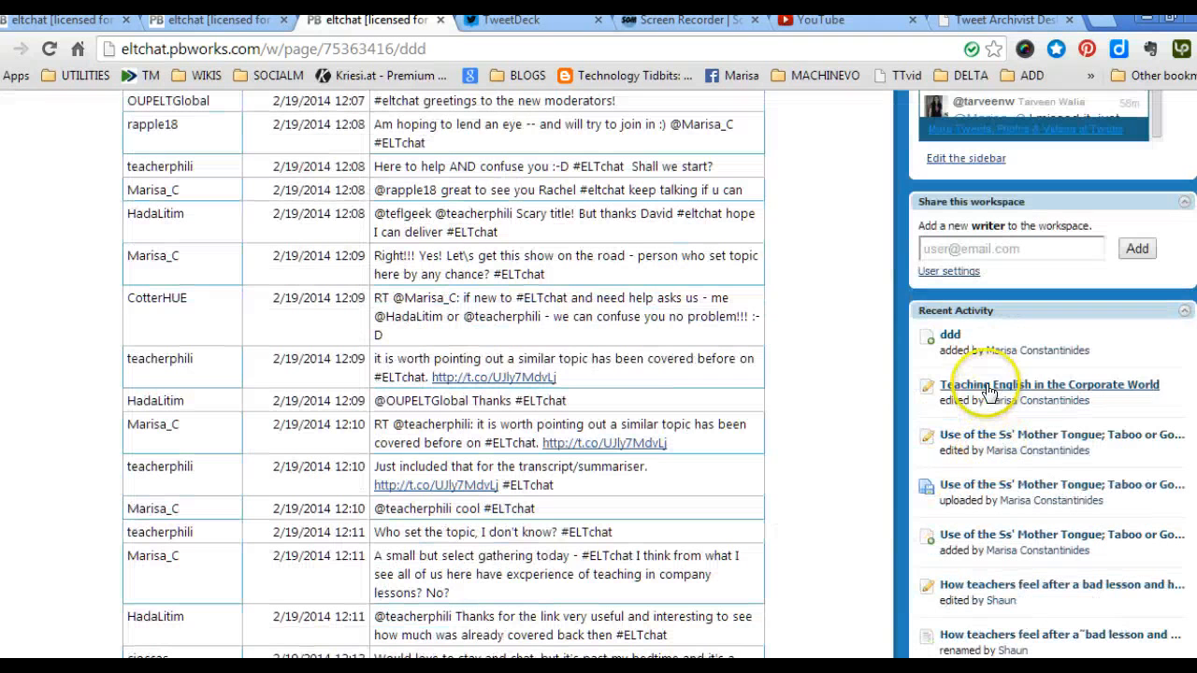
click(988, 386)
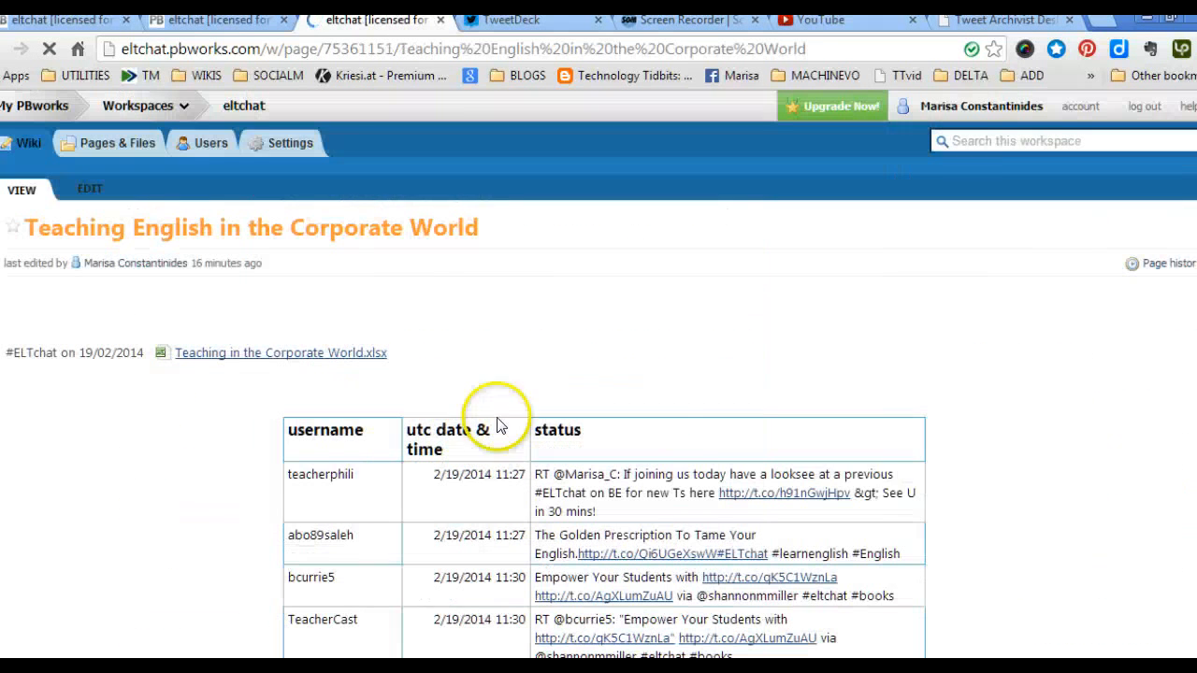
click(182, 51)
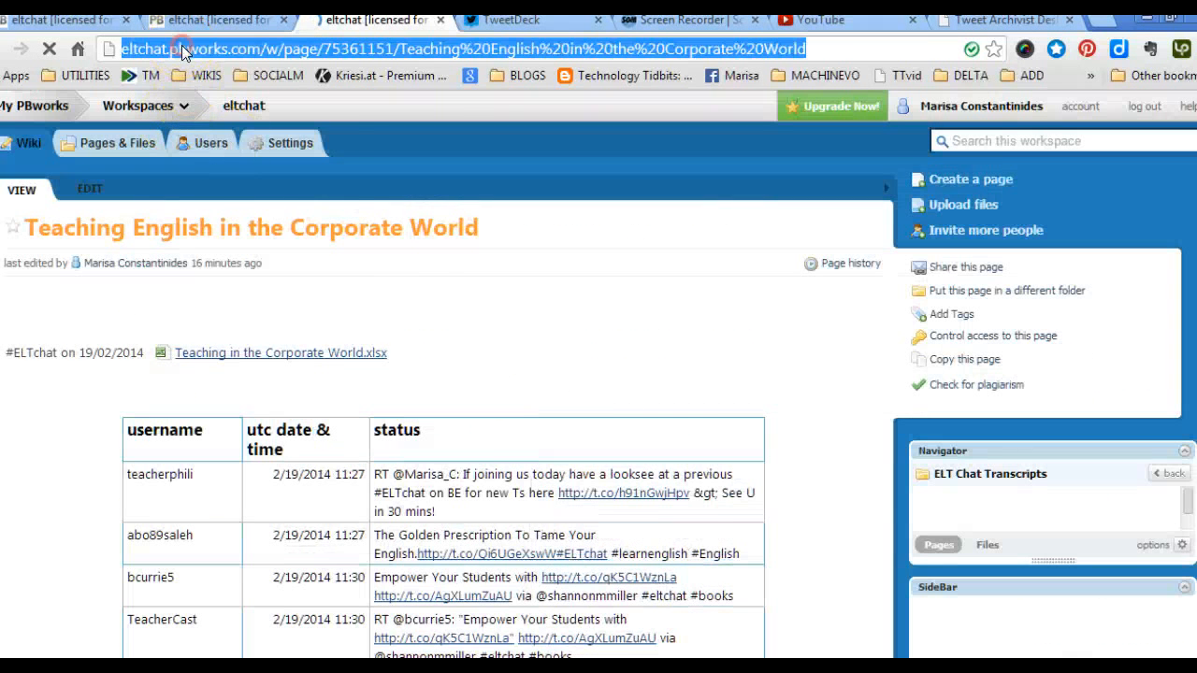
right_click(182, 51)
click(240, 114)
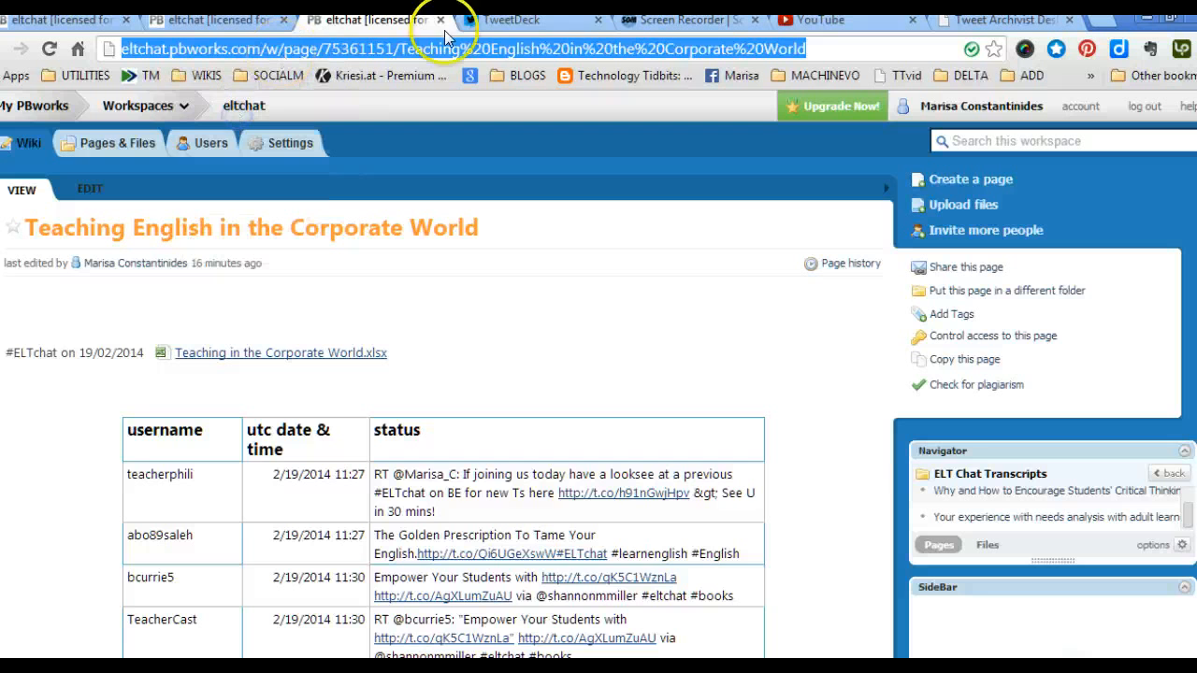
- Switch to TweetDeck and start a reply to the #ELTchat tweet agreeing to write "a summary of what ppl said"
click(520, 26)
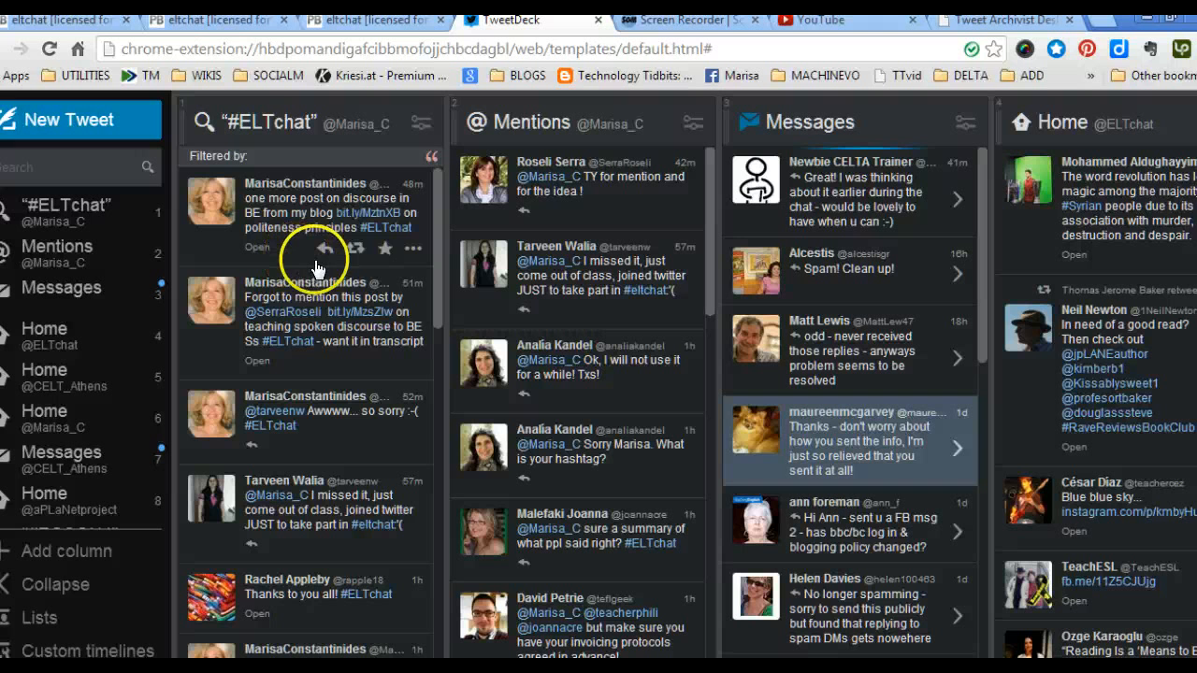
scroll(336, 421, down, 2)
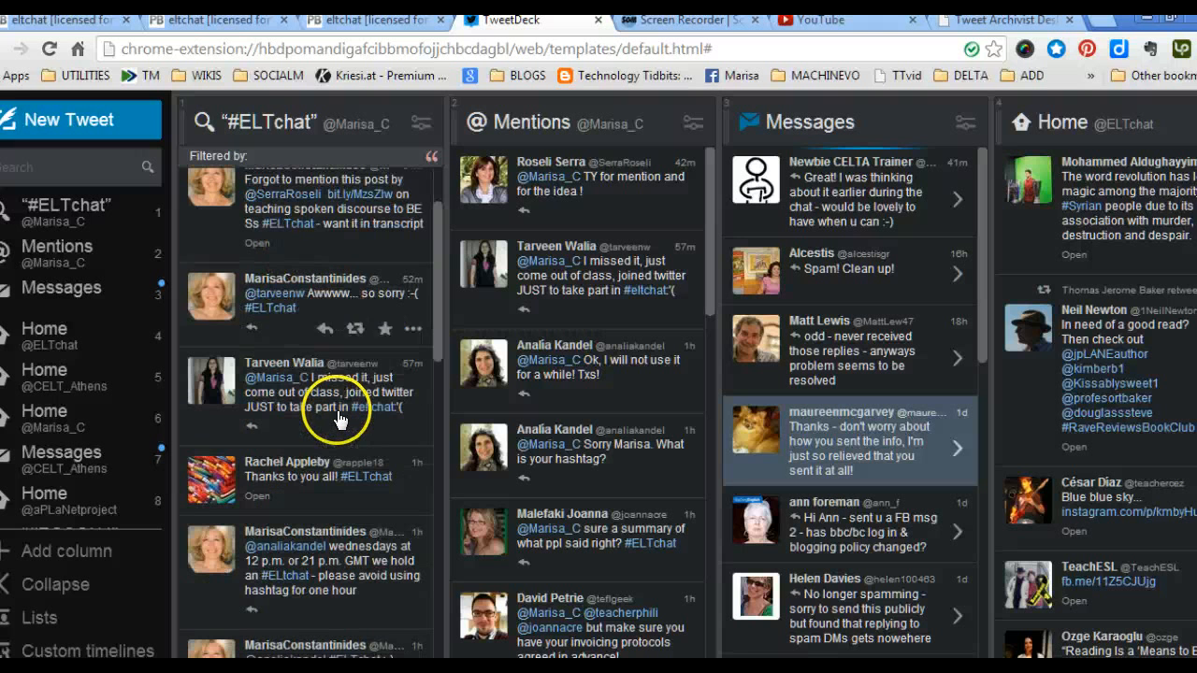
scroll(337, 421, down, 2)
scroll(336, 420, down, 2)
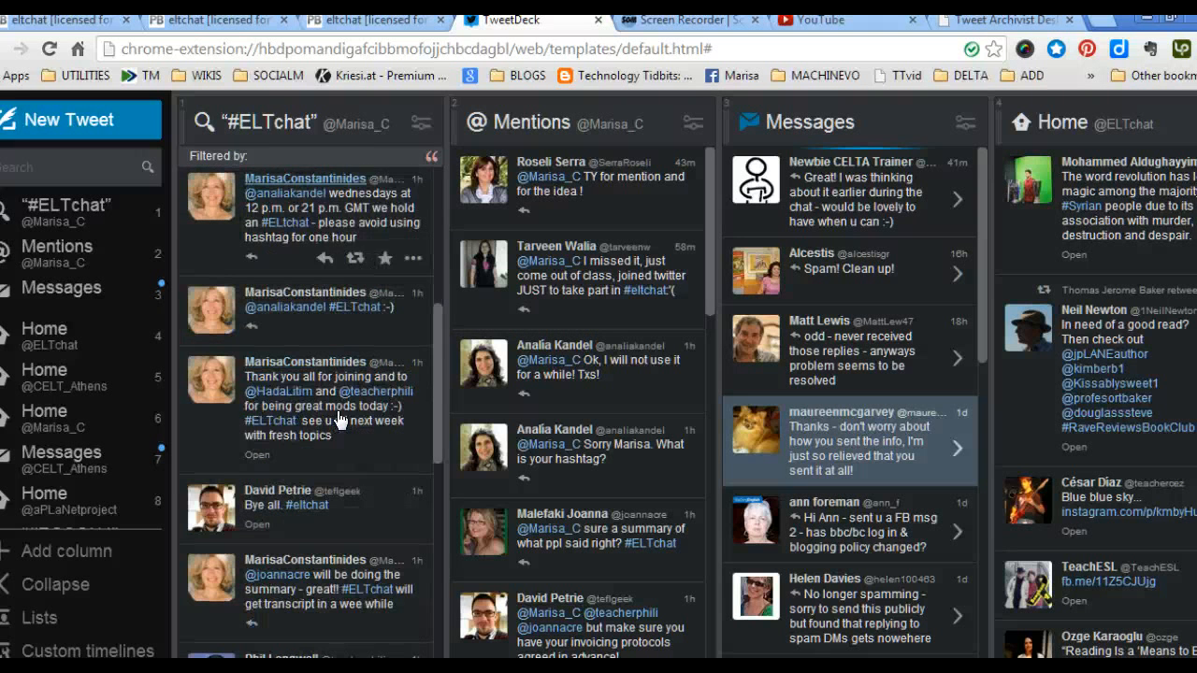
scroll(335, 420, down, 2)
scroll(339, 421, down, 2)
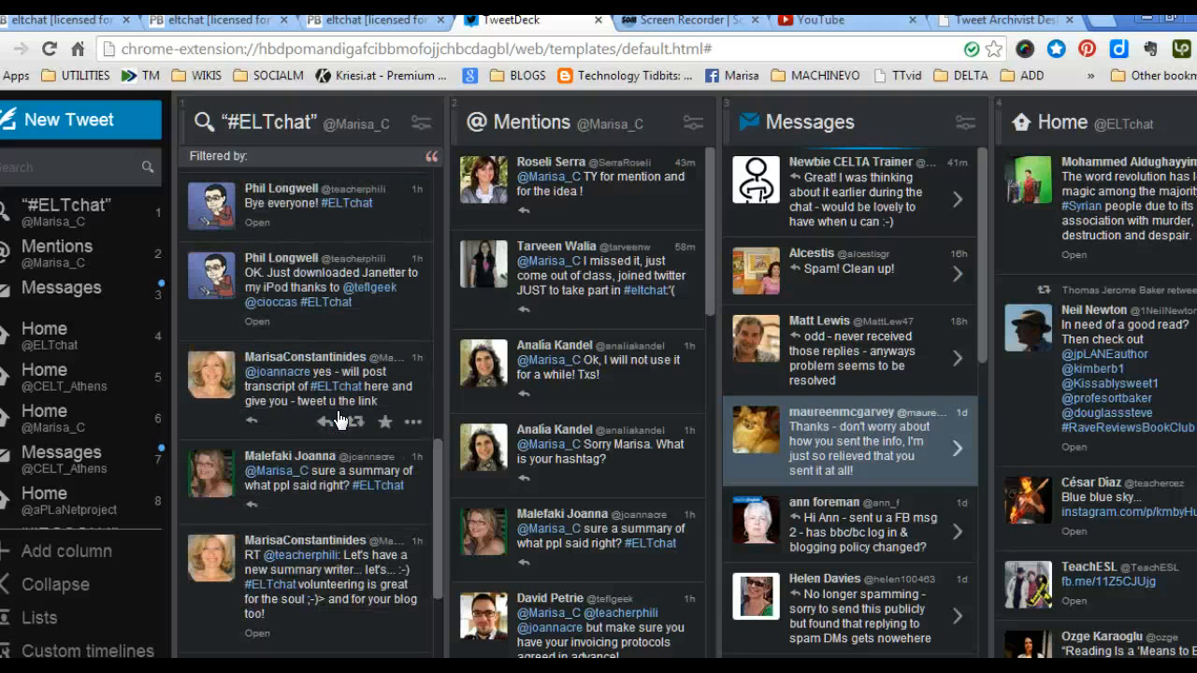
click(321, 505)
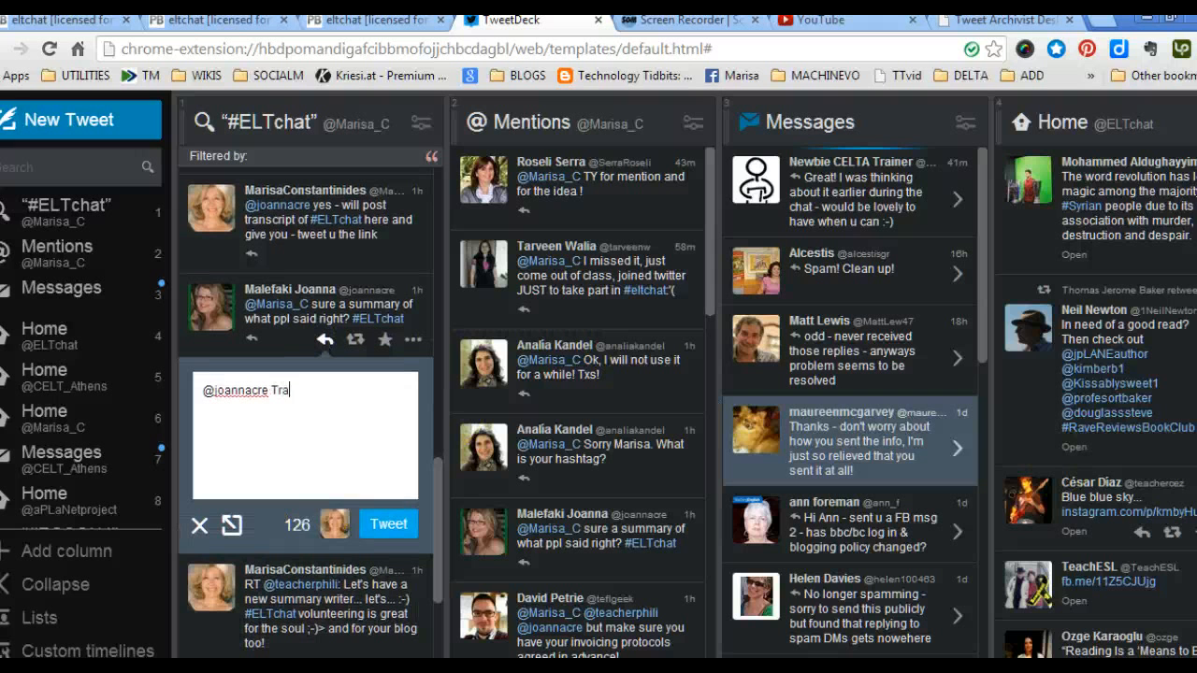
- Write "Transcript of #ELTchat on teaching English in the corporate world now up!!!", add the copied page link and send the reply
text(Transcript of #ELTchat on teaching English in the corporate worl)
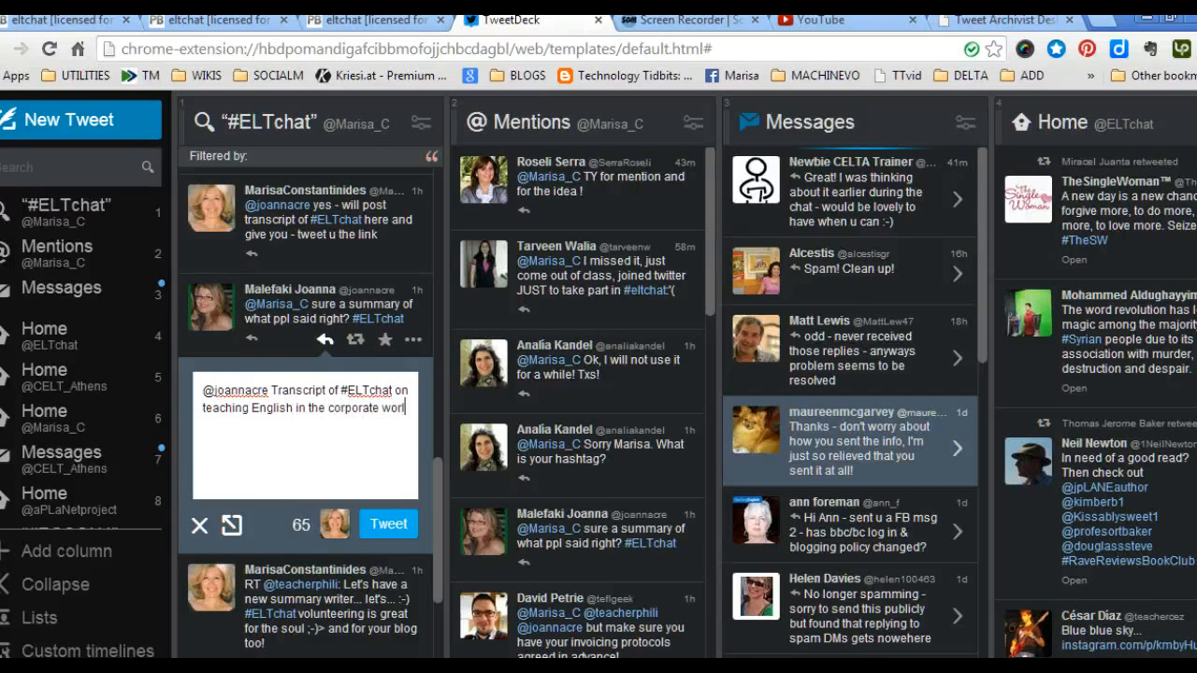
text(d now up!!!)
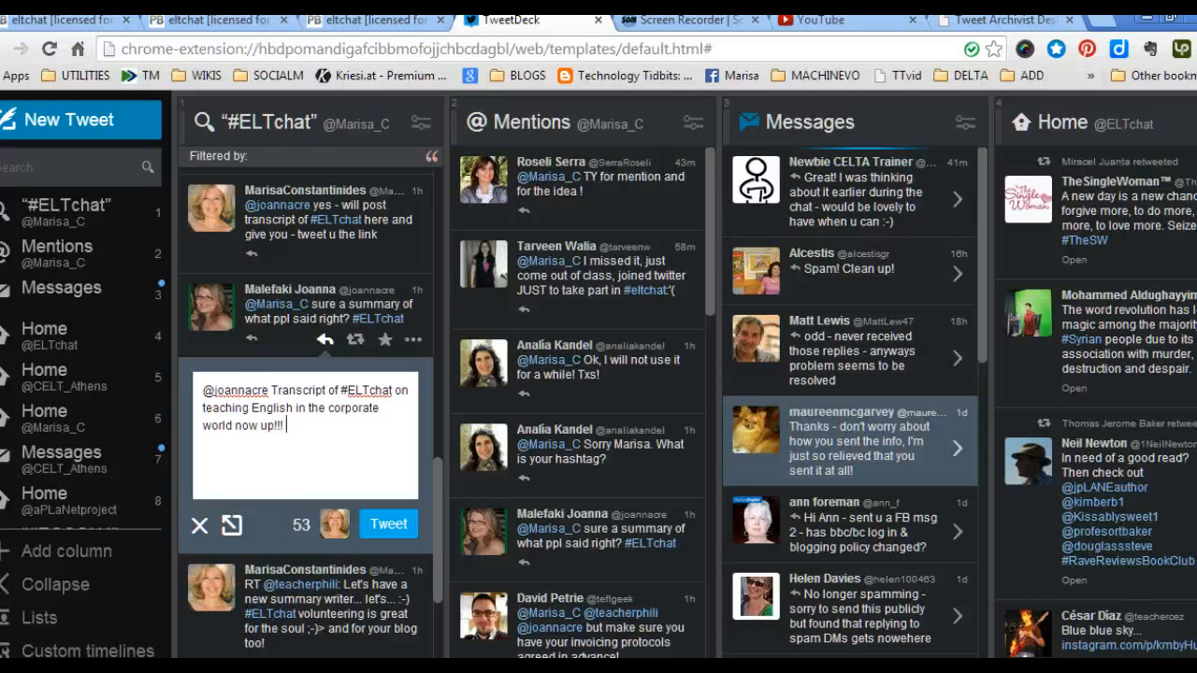
right_click(322, 430)
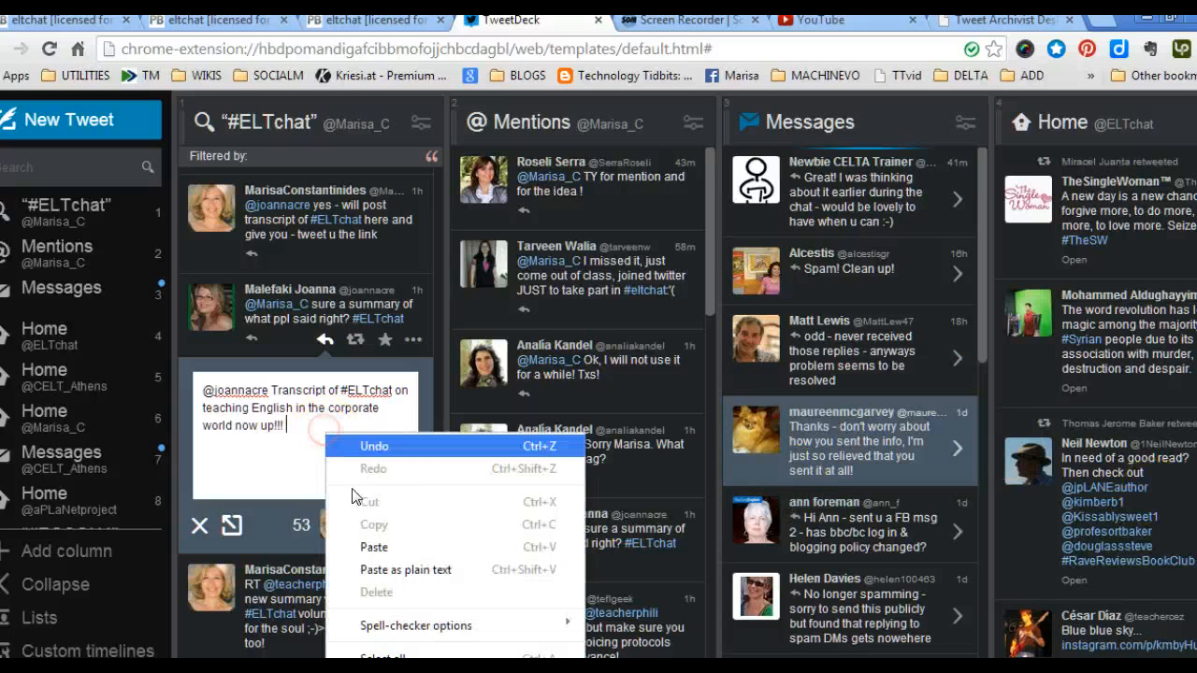
click(374, 547)
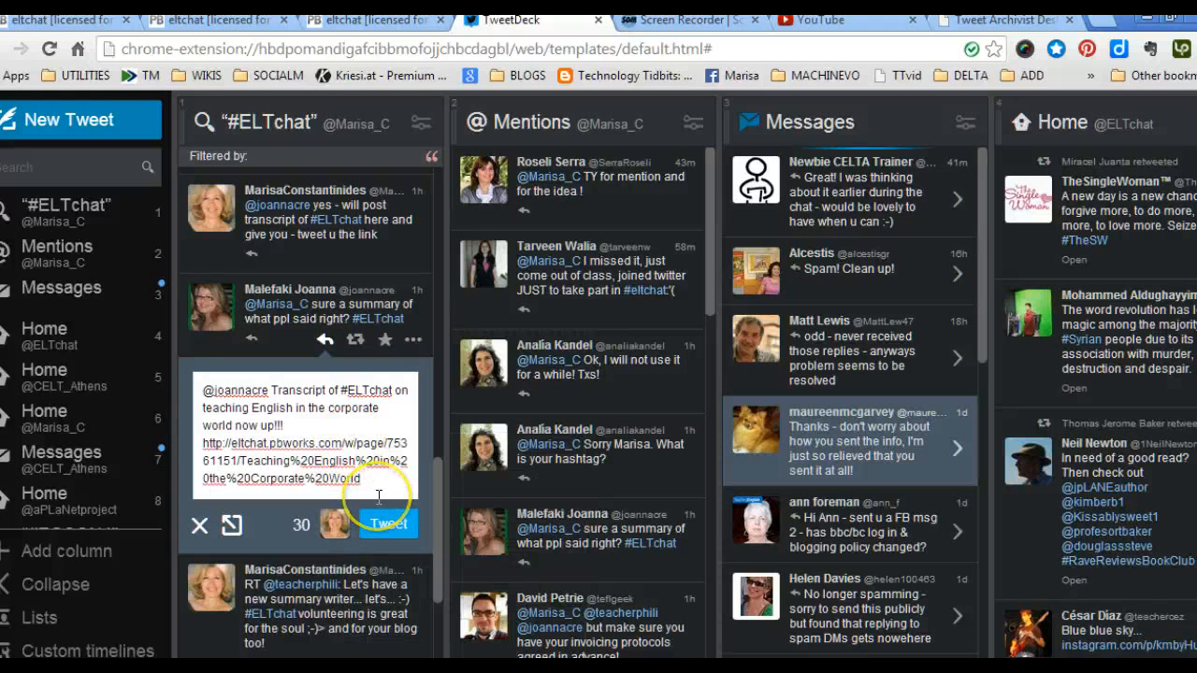
click(388, 527)
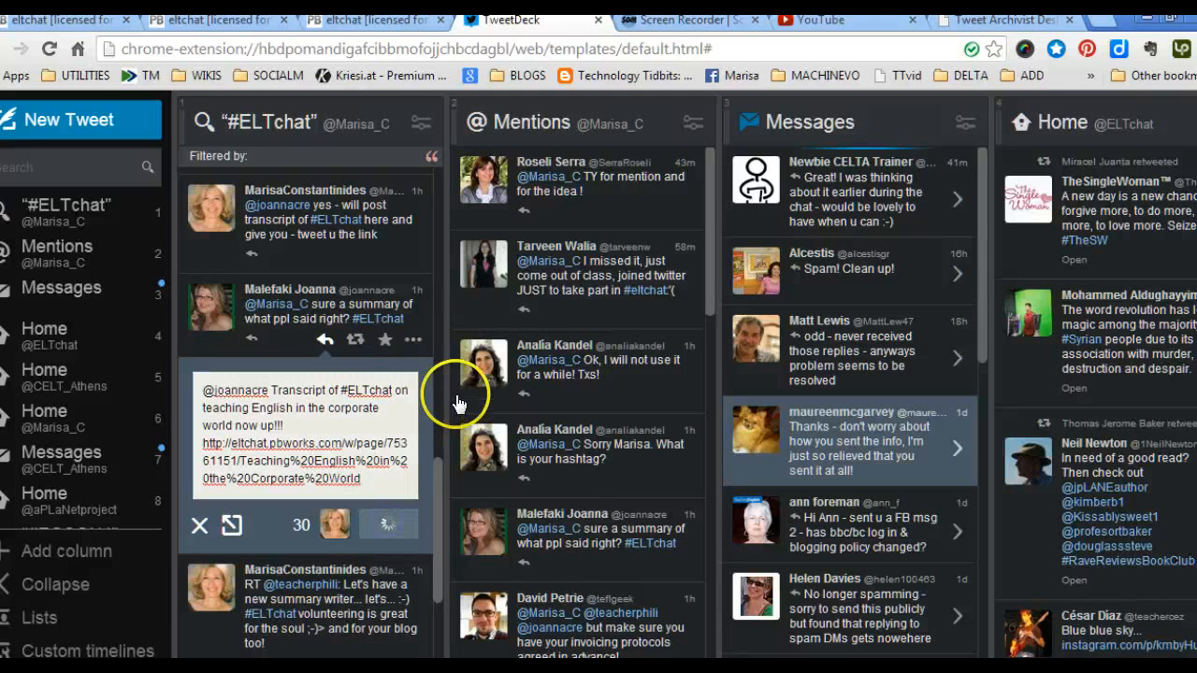